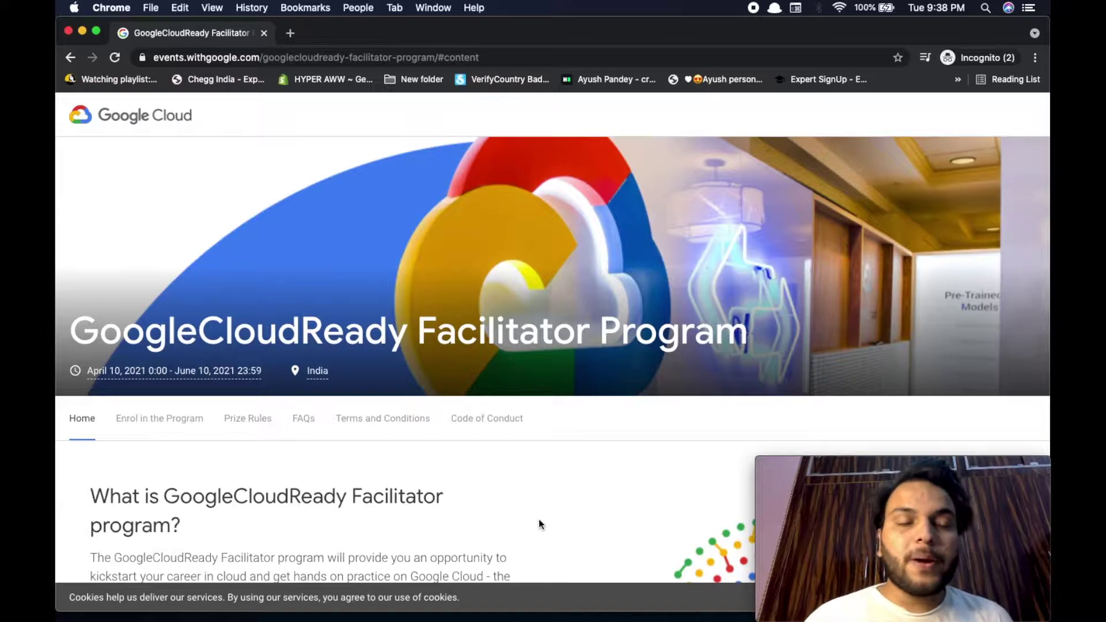
Step: Open the Kubernetes in Google Cloud quest from the program's Learn & Practice quest list
scroll(538, 519, "down", 15)
scroll(538, 520, "down", 15)
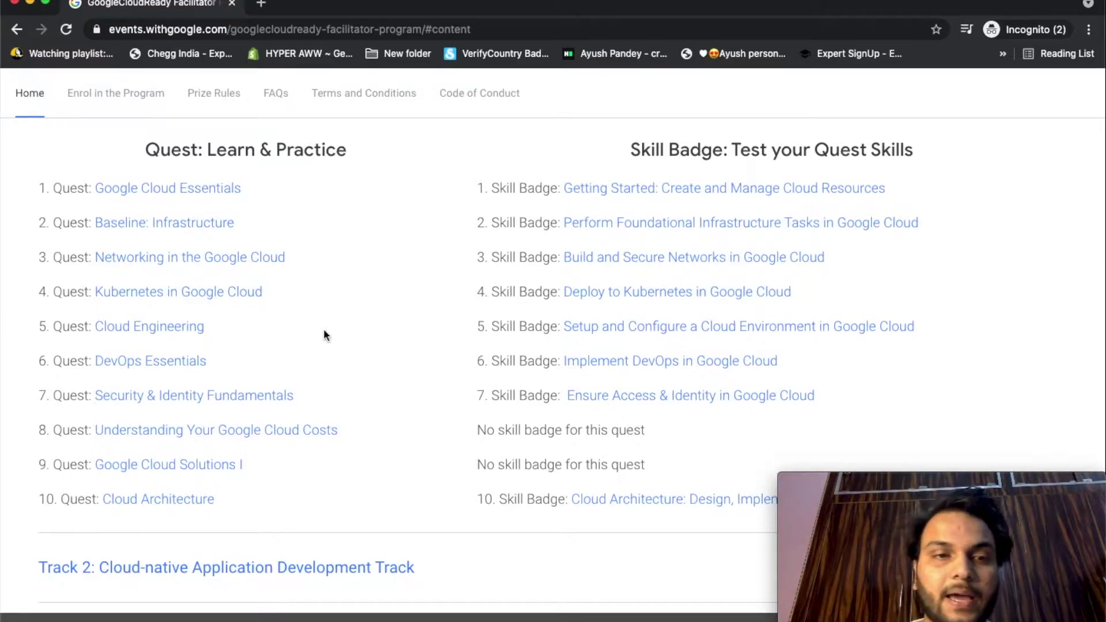
scroll(335, 313, "up", 1)
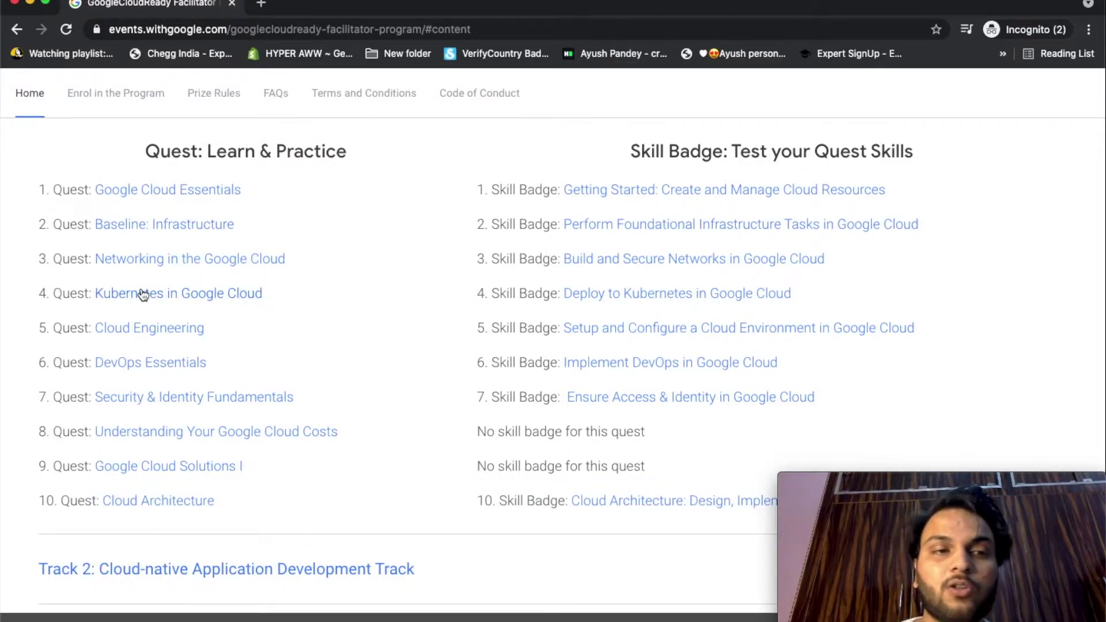
left_click(175, 298)
Step: Open the Managing Deployments Using Kubernetes Engine lab from the quest outline
scroll(548, 440, "down", 5)
scroll(638, 466, "down", 3)
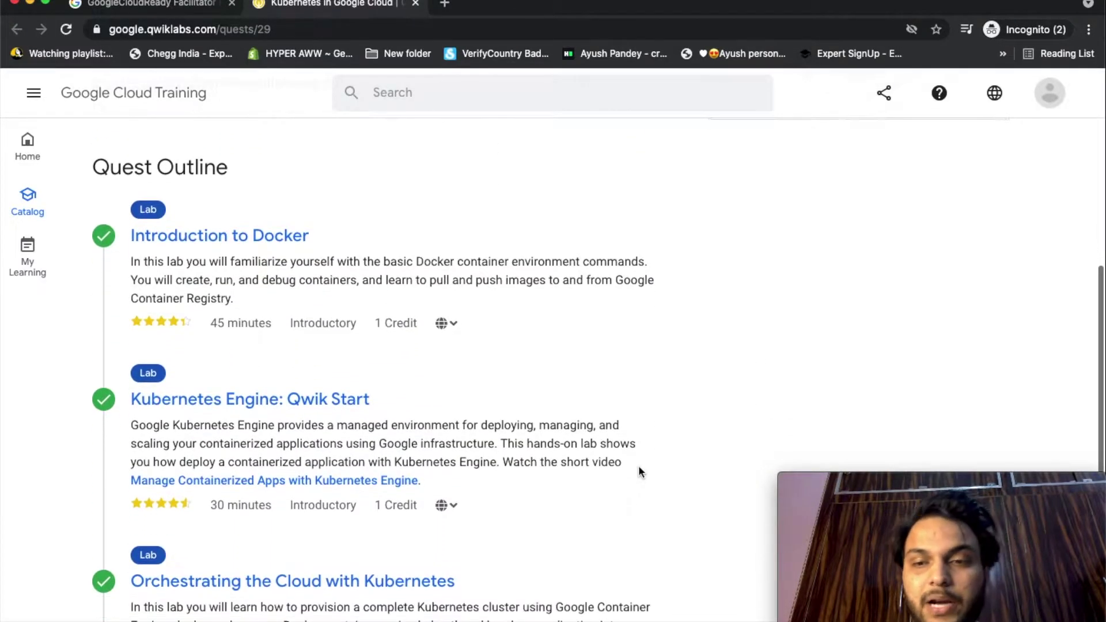
scroll(638, 469, "down", 5)
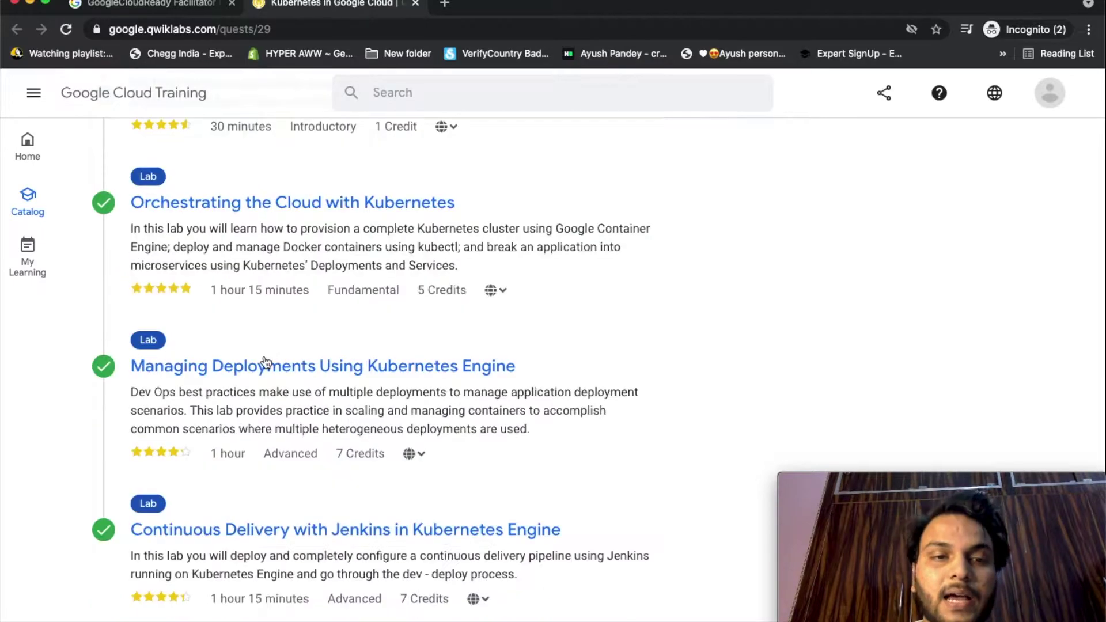
left_click(311, 375)
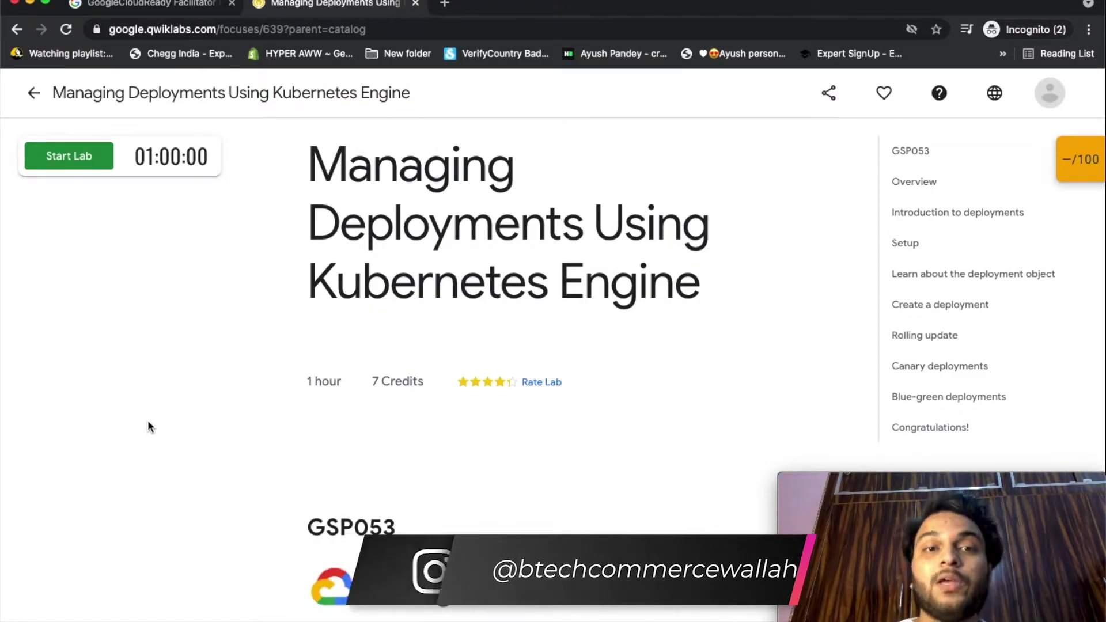
Step: Start the Managing Deployments Using Kubernetes Engine lab
scroll(130, 433, "down", 1)
scroll(131, 433, "up", 1)
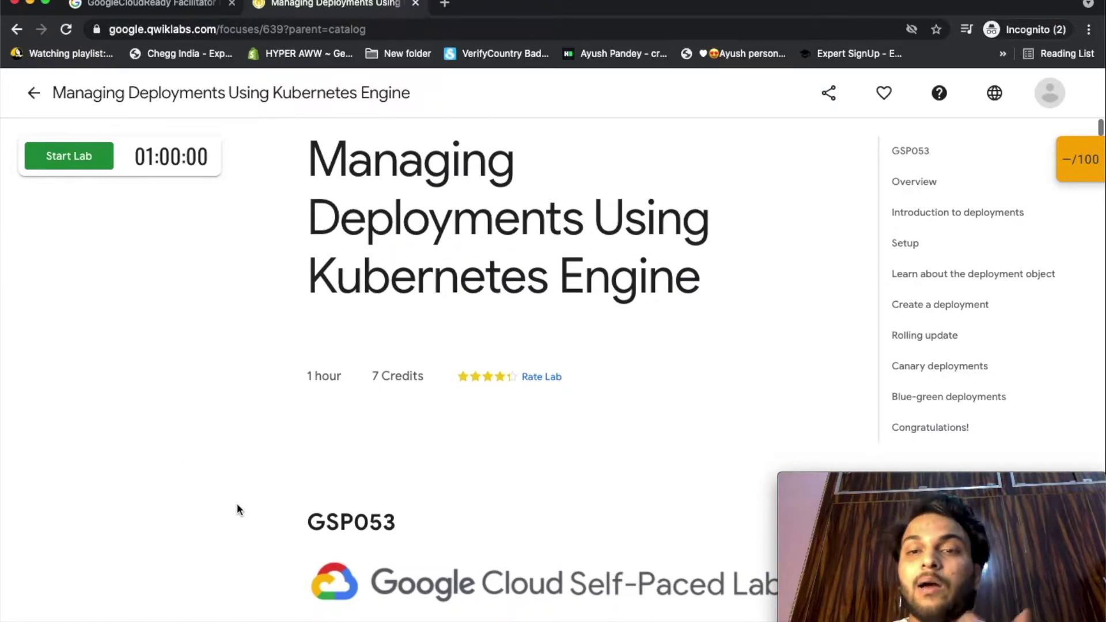
scroll(237, 506, "down", 2)
scroll(237, 506, "down", 2)
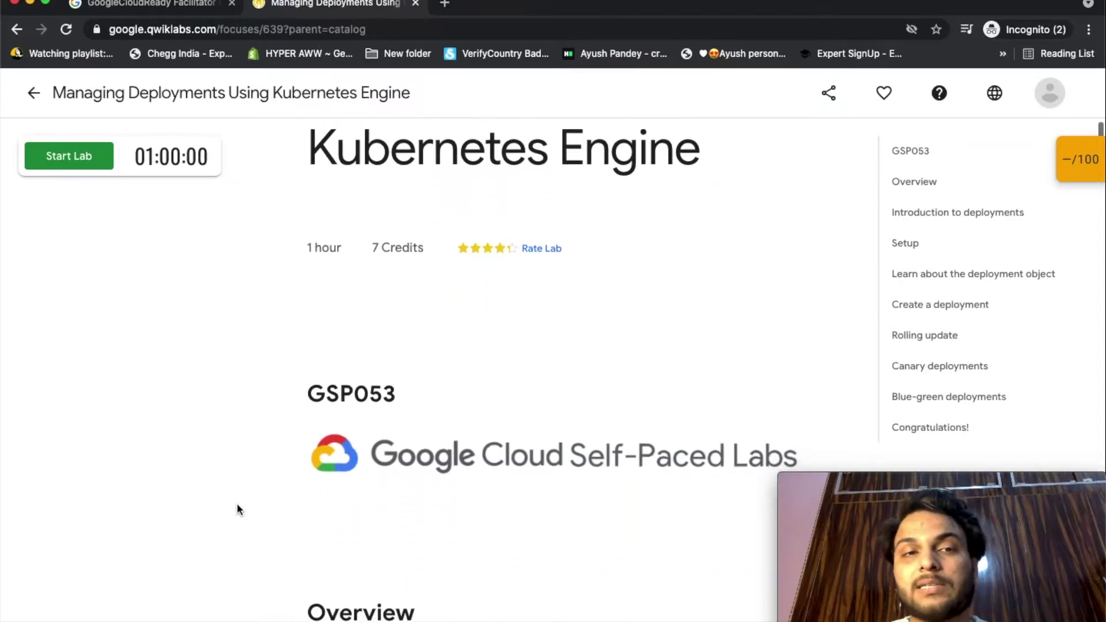
scroll(237, 506, "up", 3)
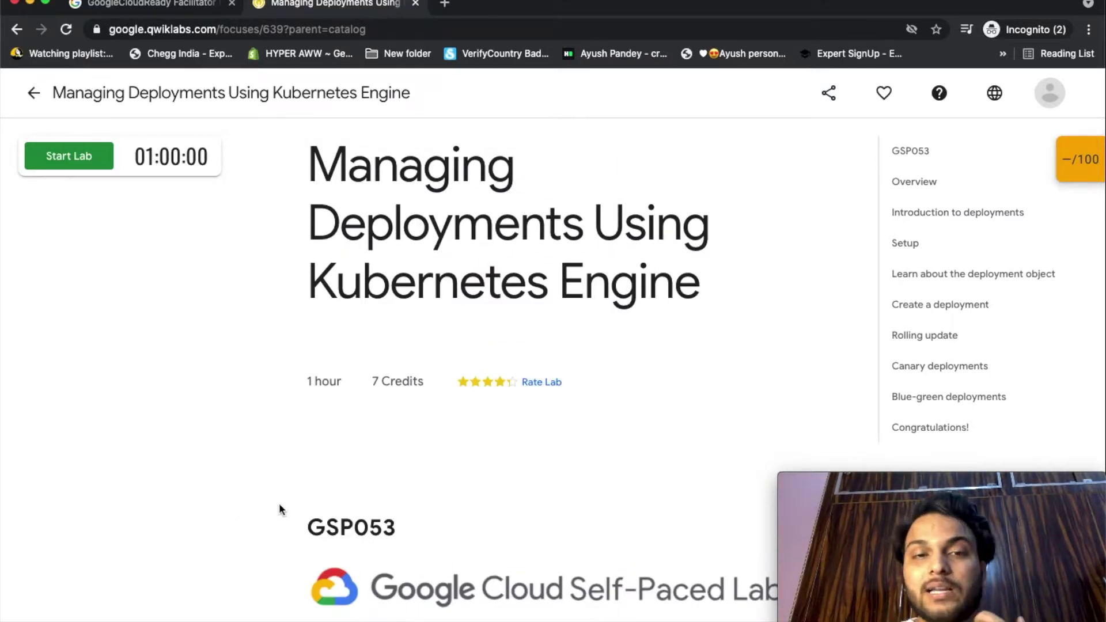
scroll(279, 506, "down", 4)
scroll(279, 510, "down", 4)
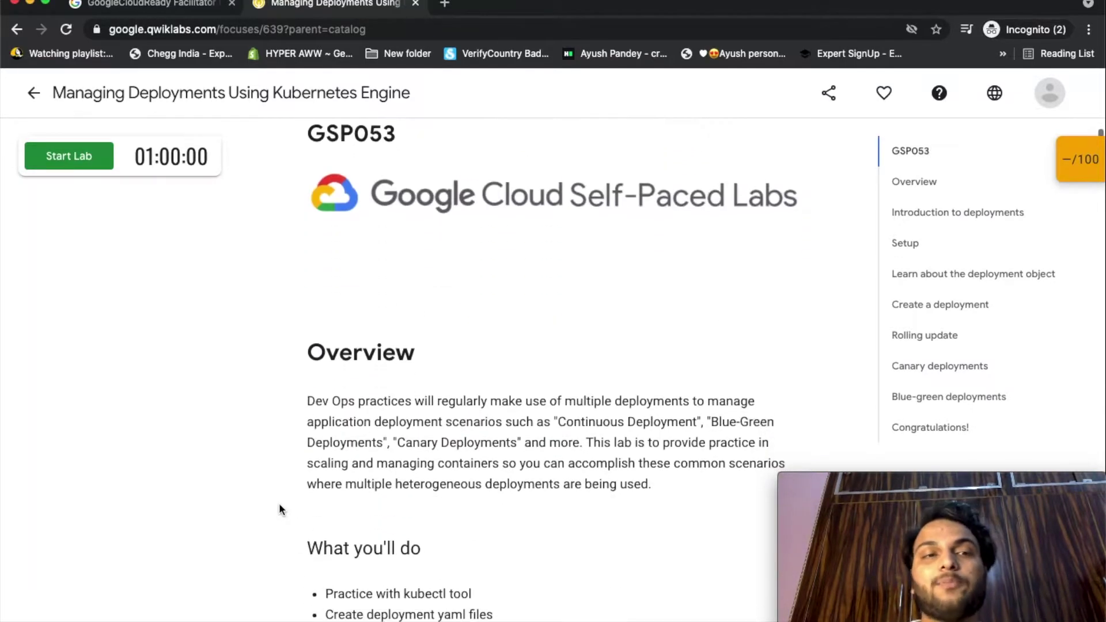
left_click(61, 166)
Step: Read through the lab's overview, prerequisites, introduction to deployments and the console sign-in instructions in Setup
scroll(587, 499, "down", 10)
scroll(586, 499, "down", 5)
scroll(587, 498, "up", 1)
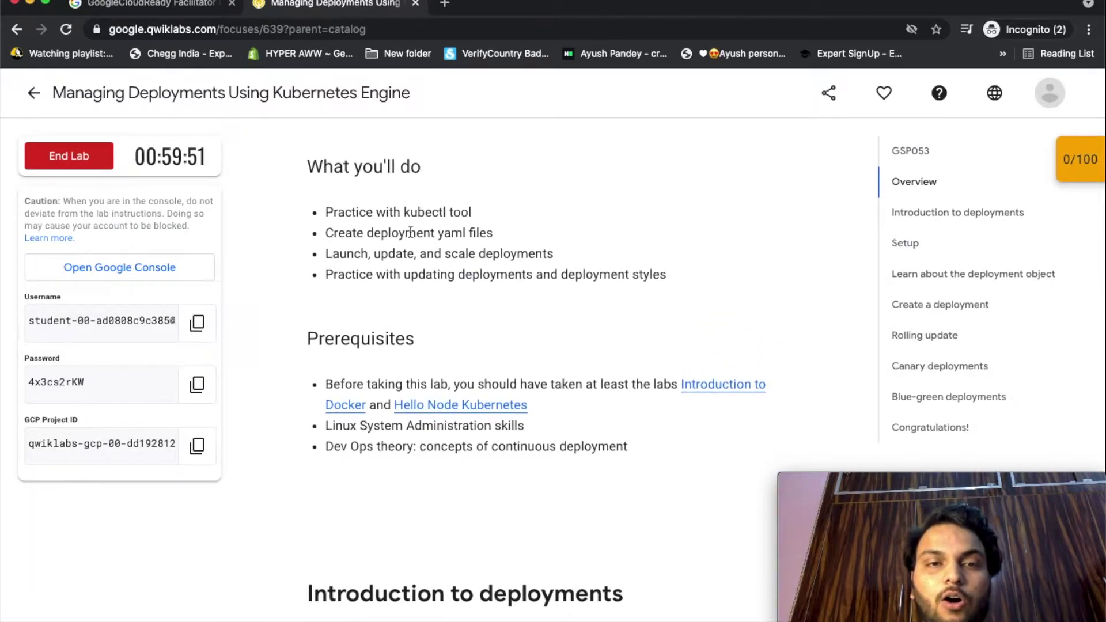
scroll(509, 341, "down", 5)
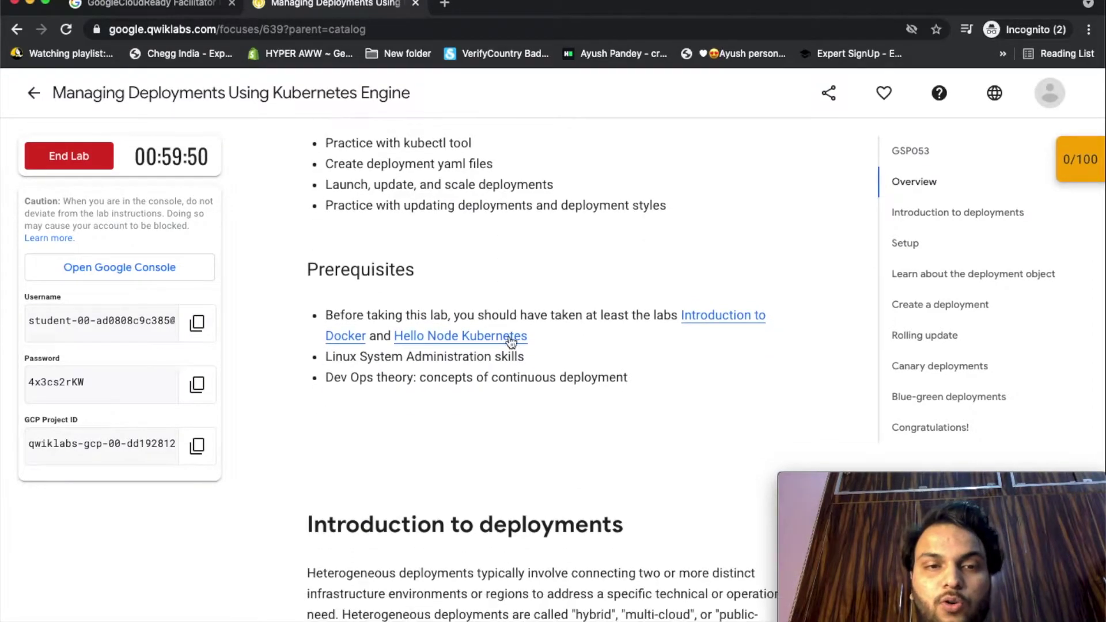
scroll(510, 340, "down", 2)
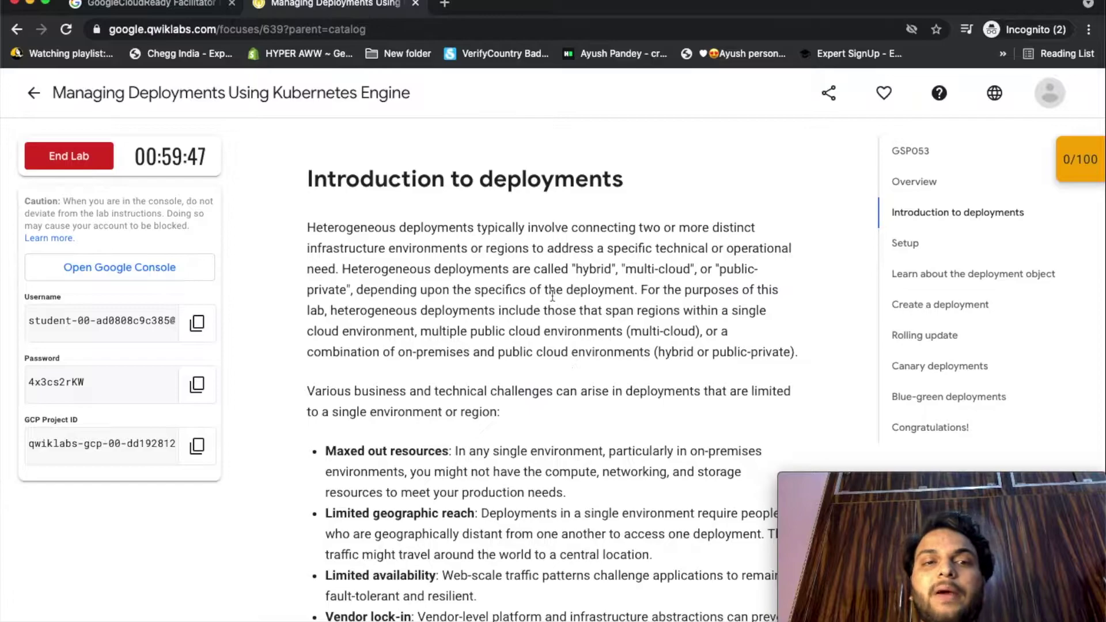
scroll(665, 352, "down", 1)
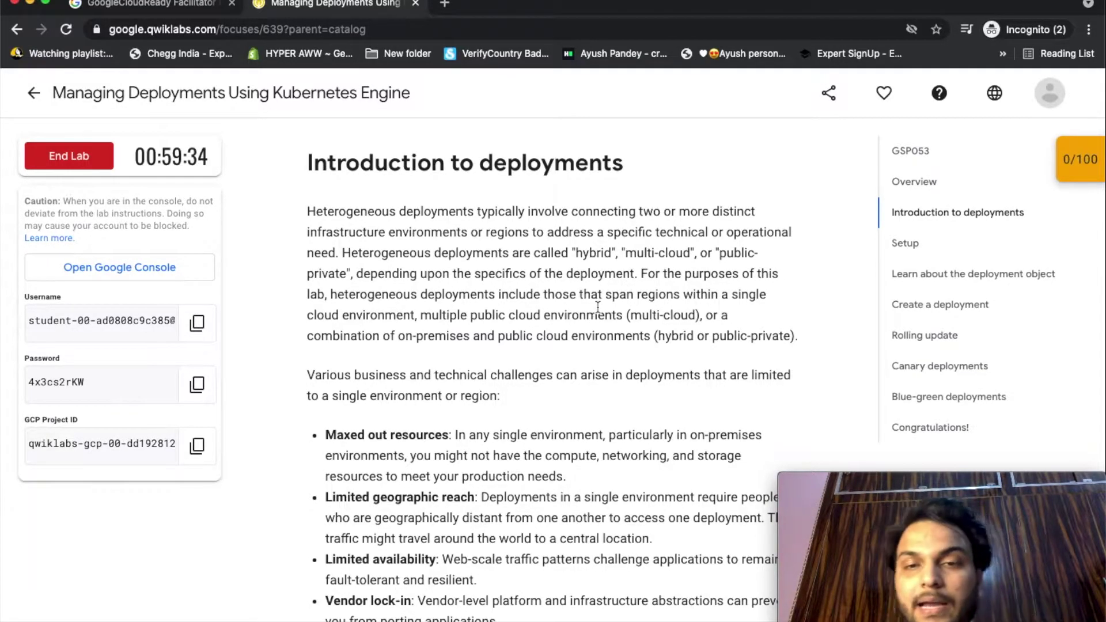
scroll(652, 336, "down", 1)
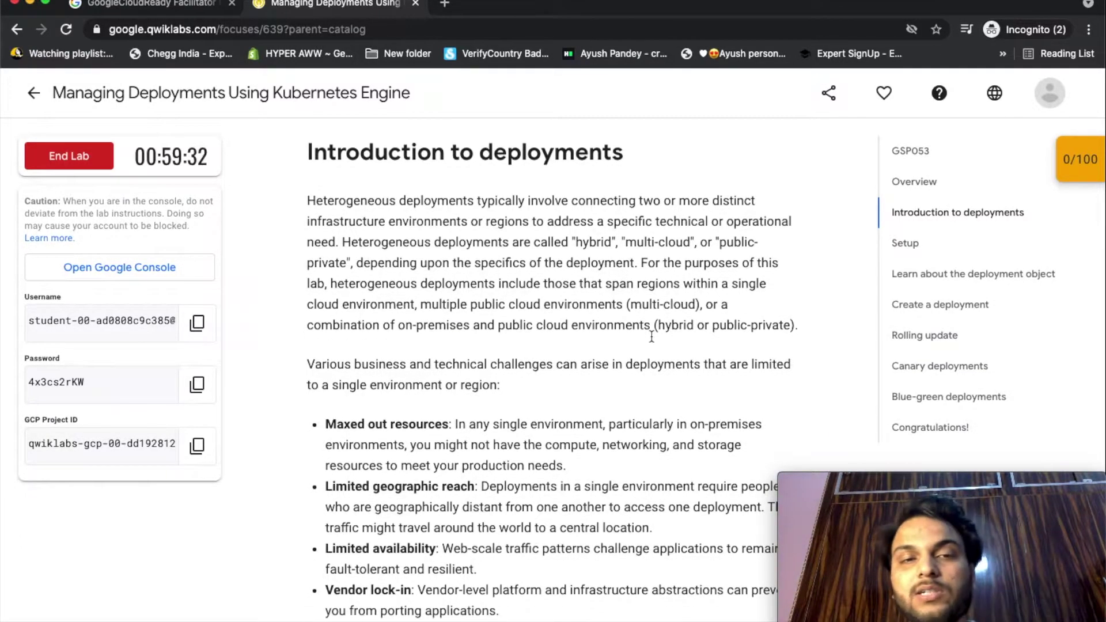
scroll(665, 247, "down", 3)
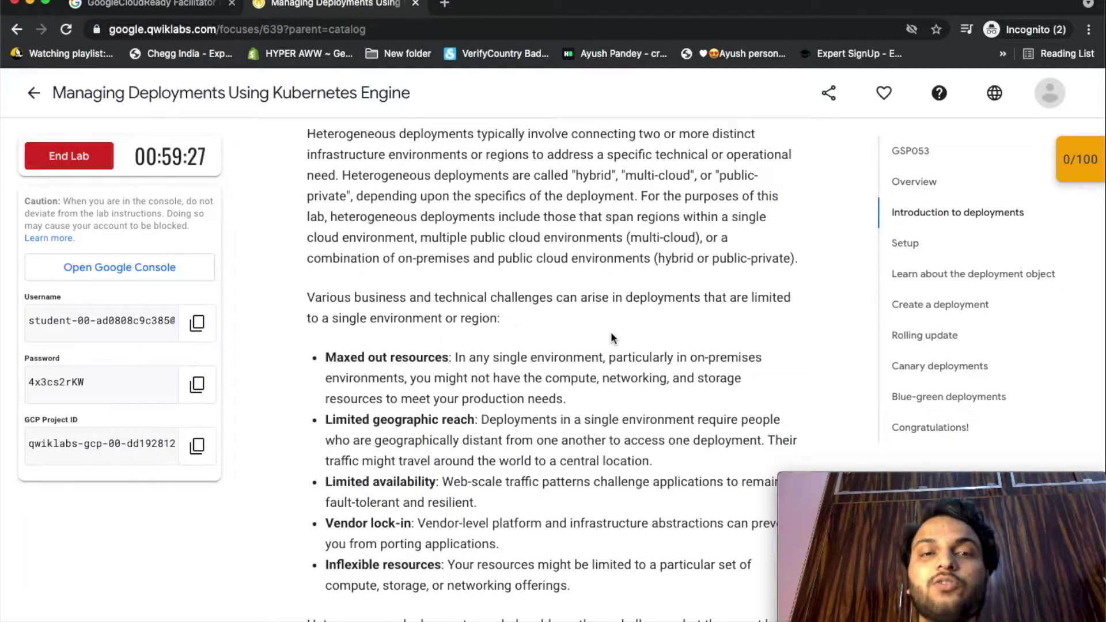
scroll(714, 329, "down", 2)
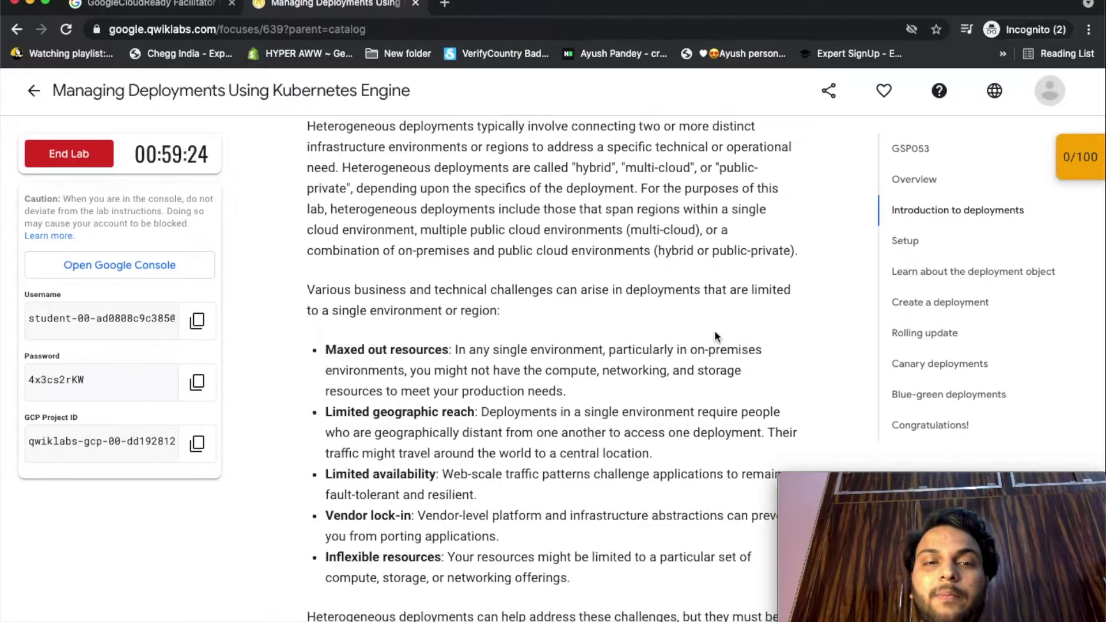
scroll(635, 407, "down", 20)
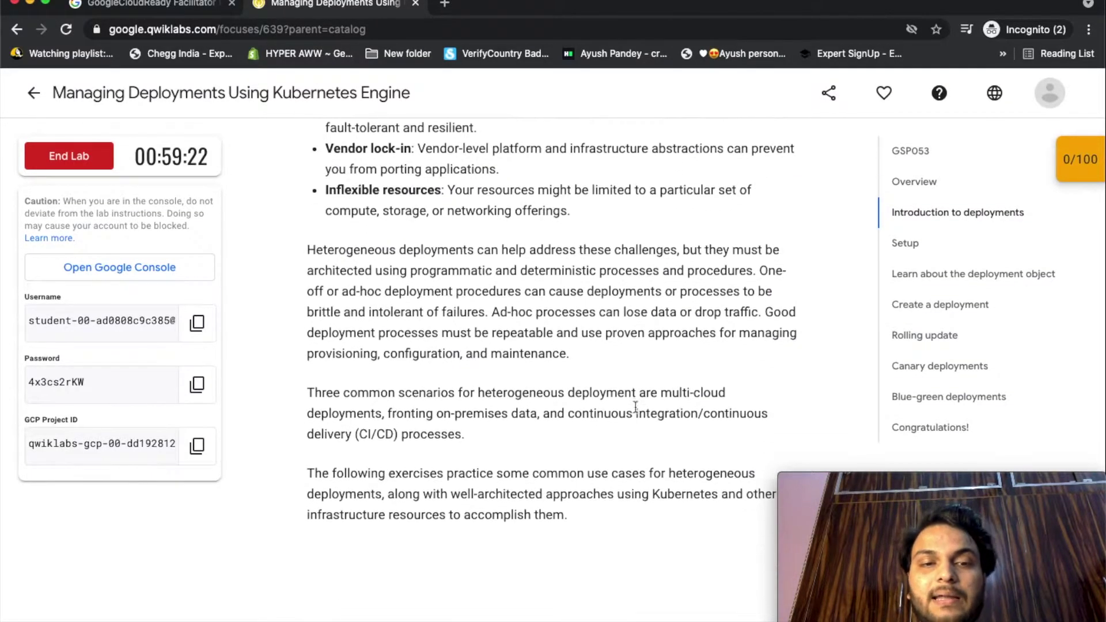
scroll(635, 407, "down", 10)
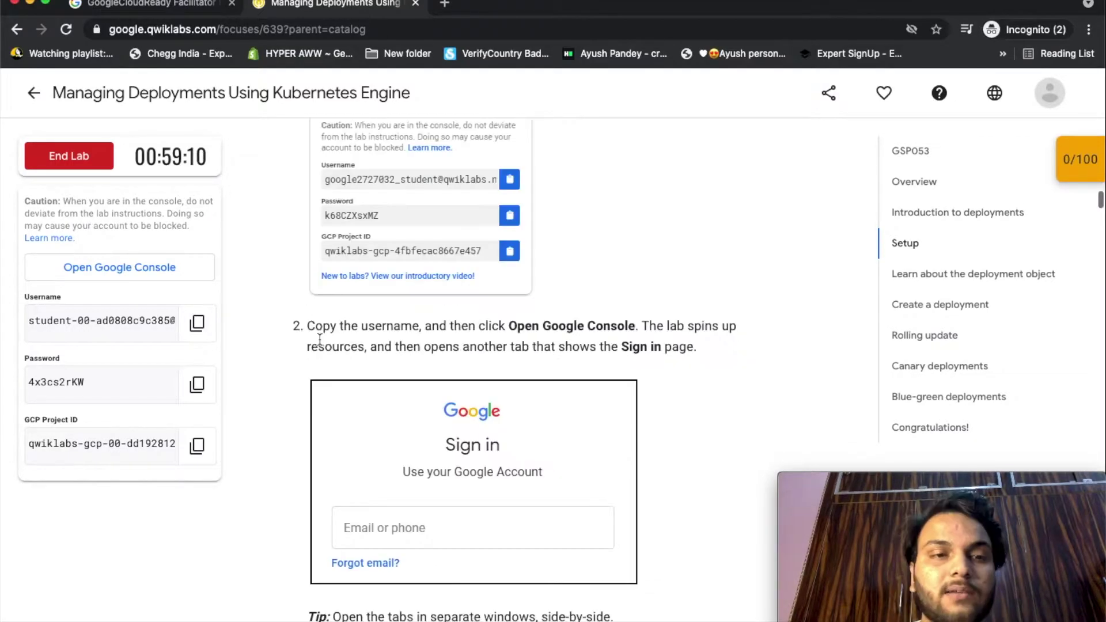
Step: Copy the lab username, open the Google Console sign-in page and submit the username as the account e-mail
left_click(198, 324)
left_click(173, 266)
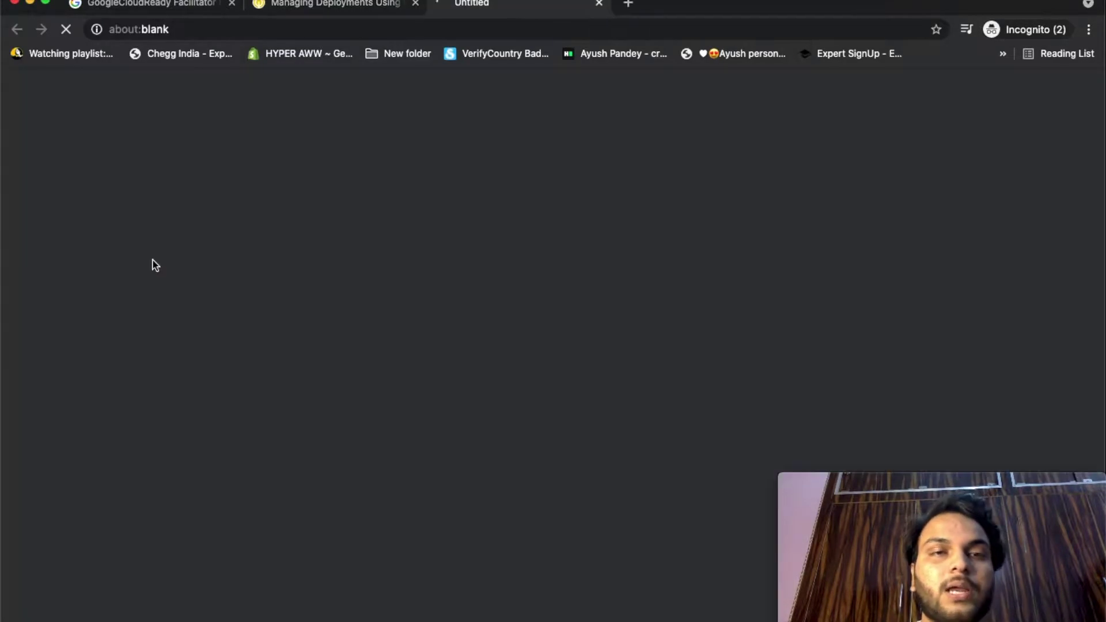
key("super+v")
key("Return")
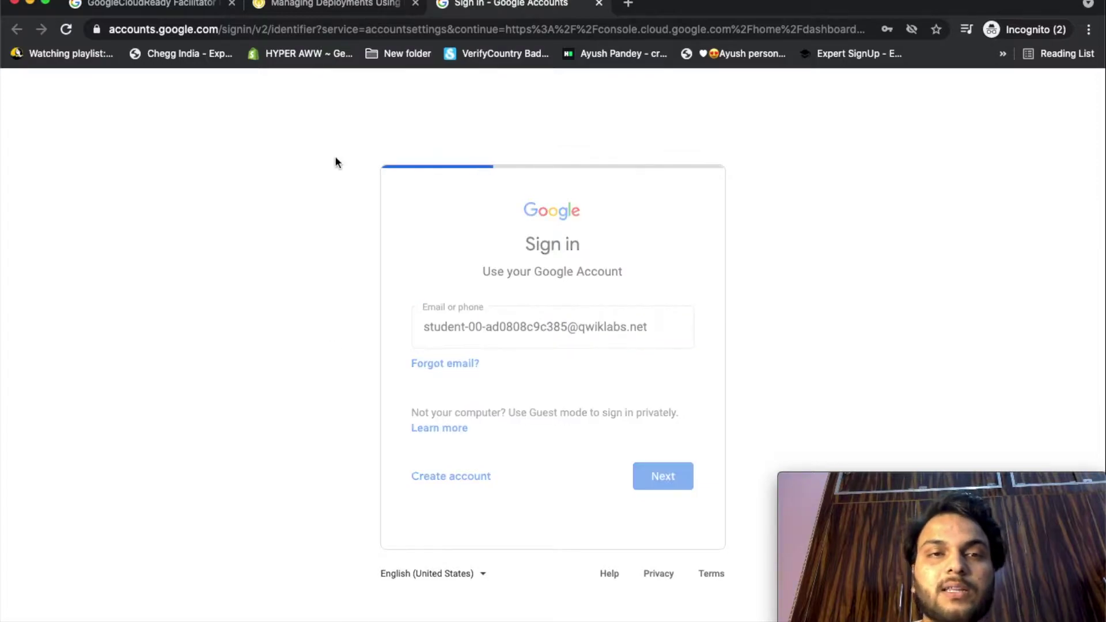
Step: Sign in with the lab account password and confirm the account protection page's recovery options
key("Return")
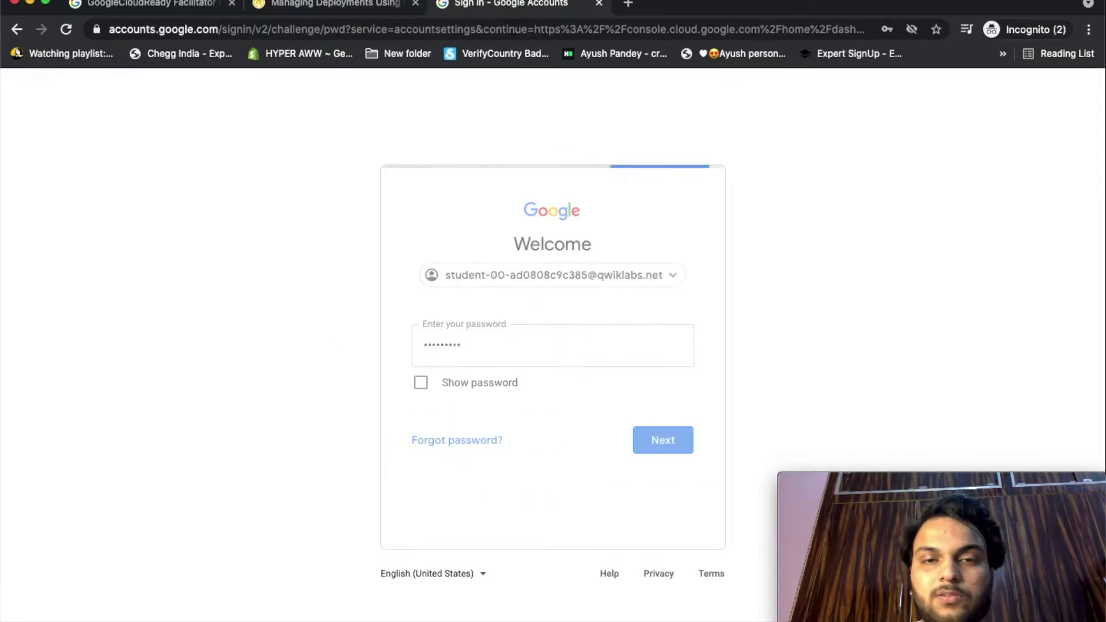
left_click(556, 485)
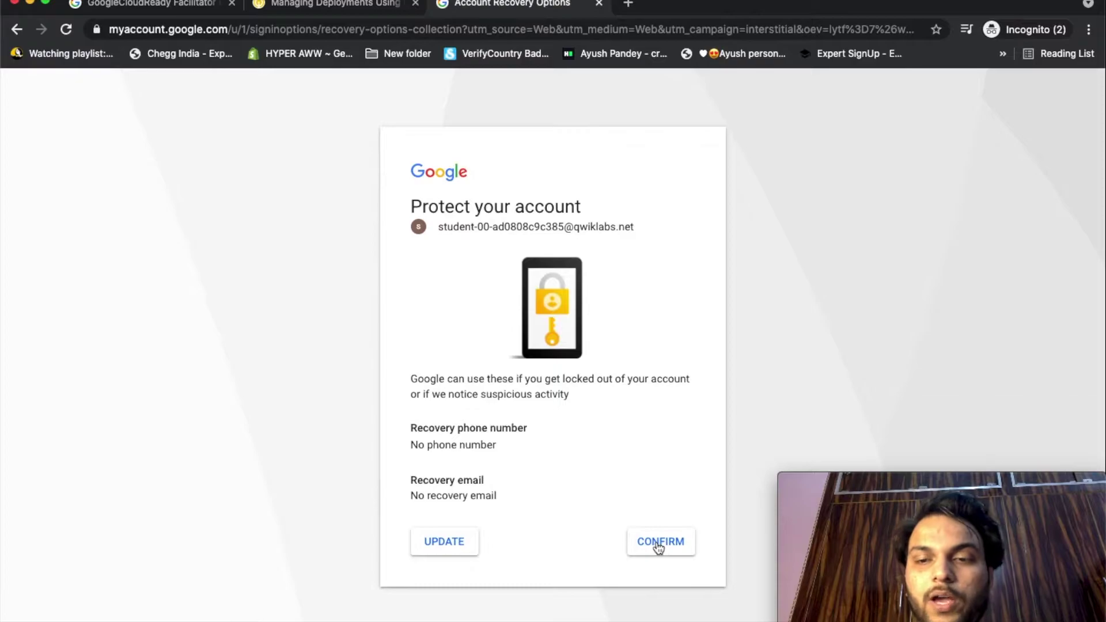
left_click(658, 544)
Step: Check the lab's Cloud Shell instructions, agree to the Google Cloud Platform Terms of Service, and activate Cloud Shell
key("ctrl+shift+Tab")
scroll(638, 424, "down", 20)
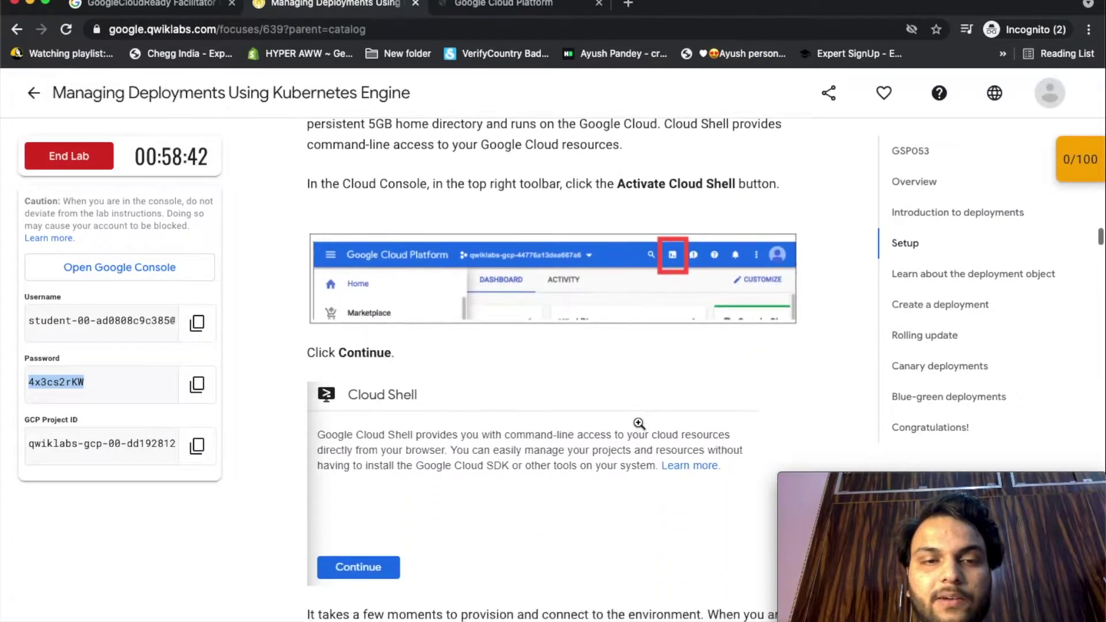
scroll(638, 422, "down", 7)
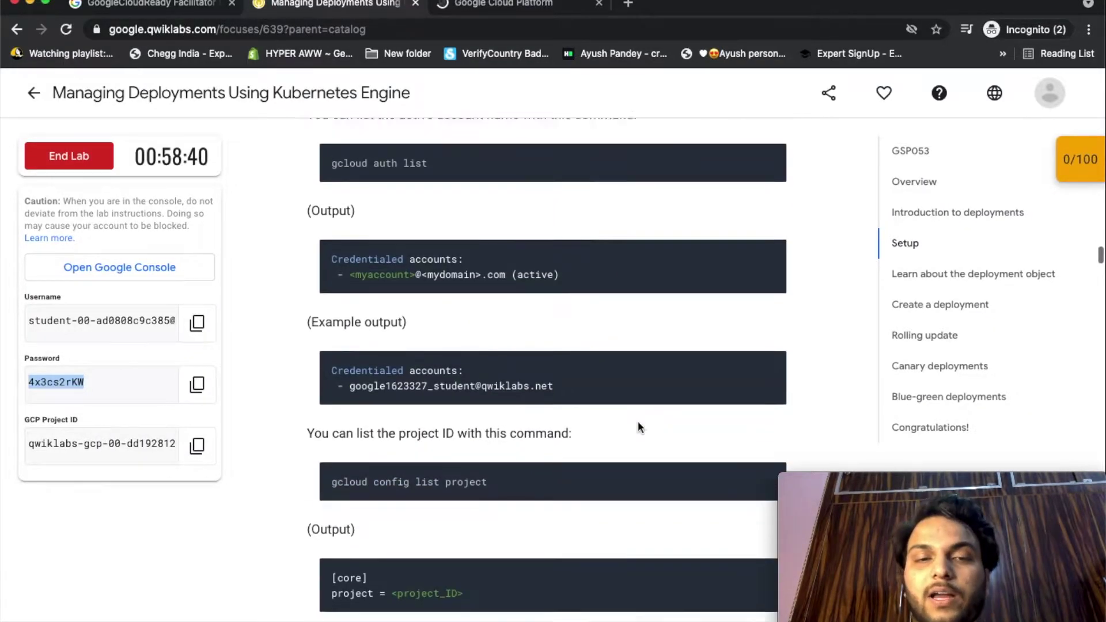
scroll(638, 427, "down", 1)
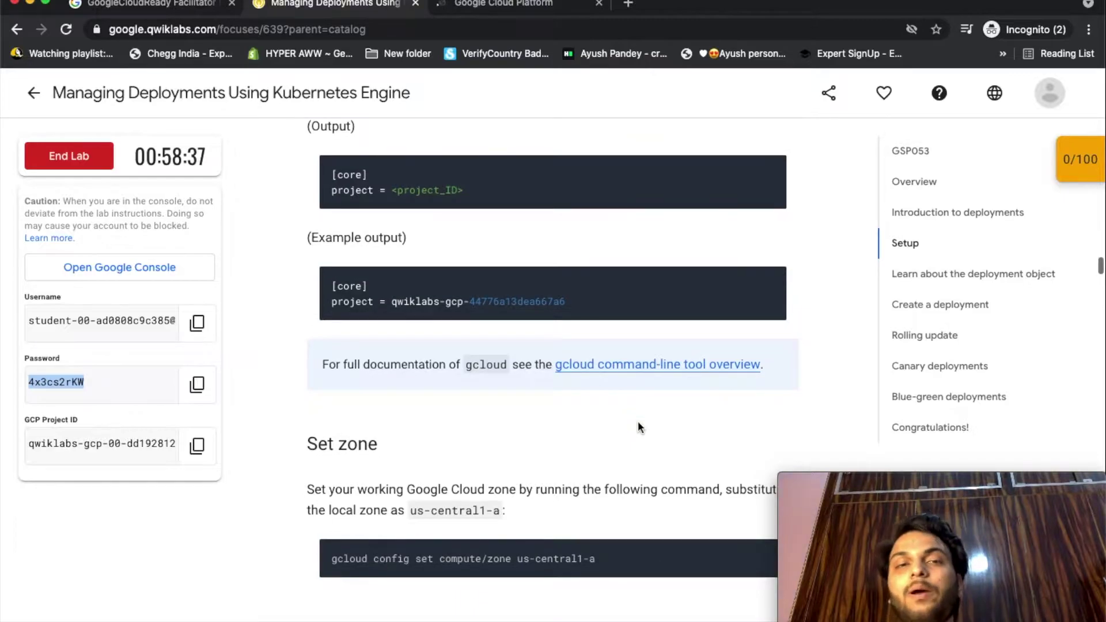
left_click(527, 7)
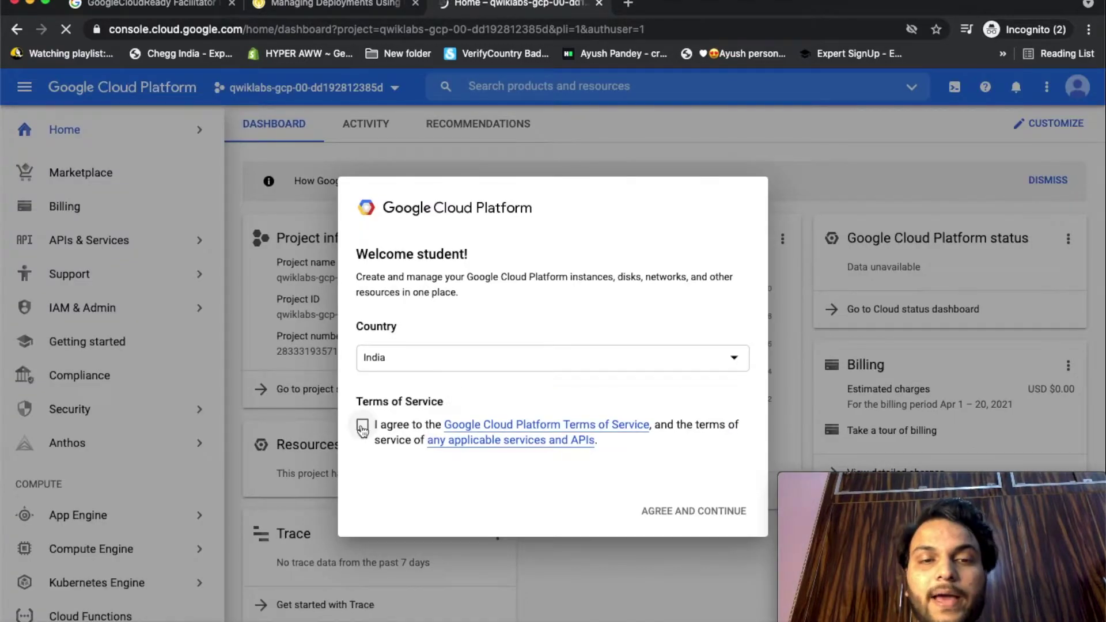
left_click(362, 424)
left_click(692, 510)
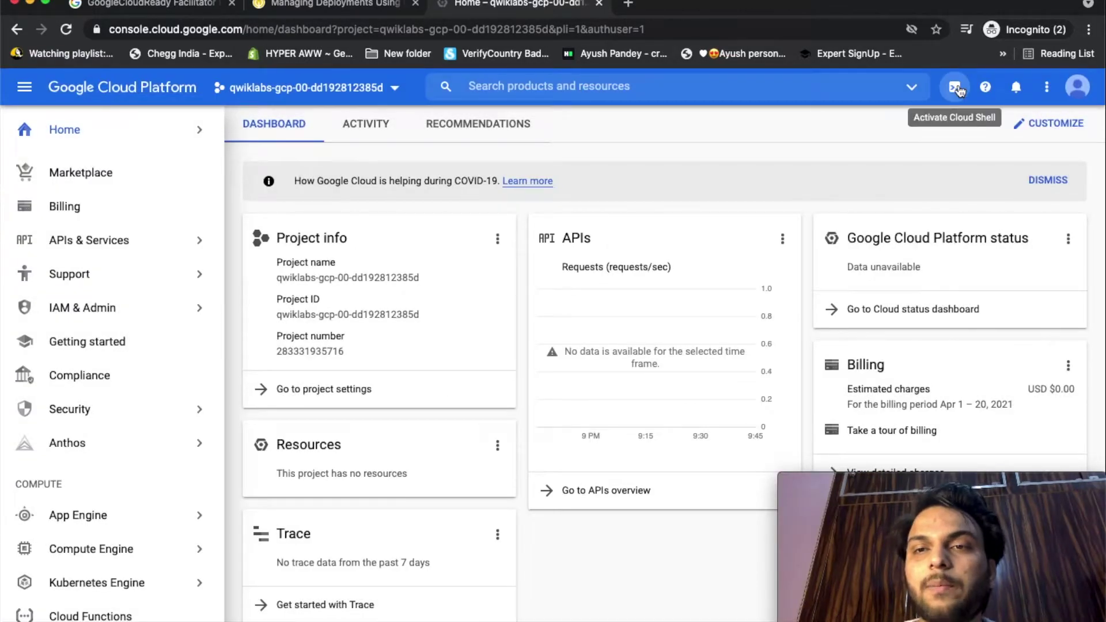
left_click(954, 87)
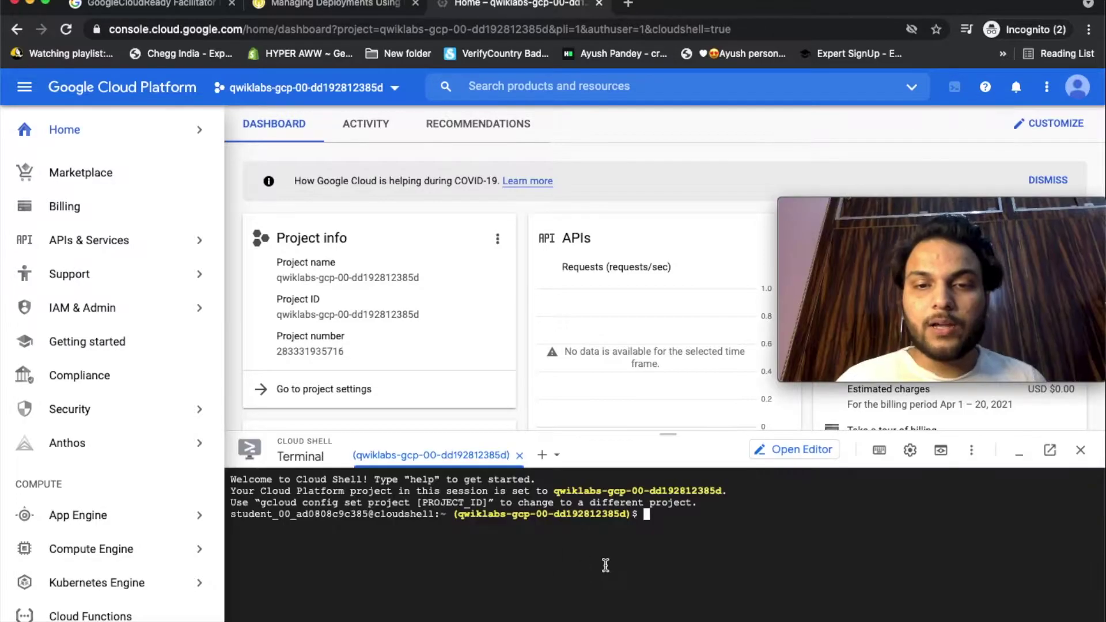
Step: Run gcloud auth list in Cloud Shell and authorize its request for credentials
type("gcloud au")
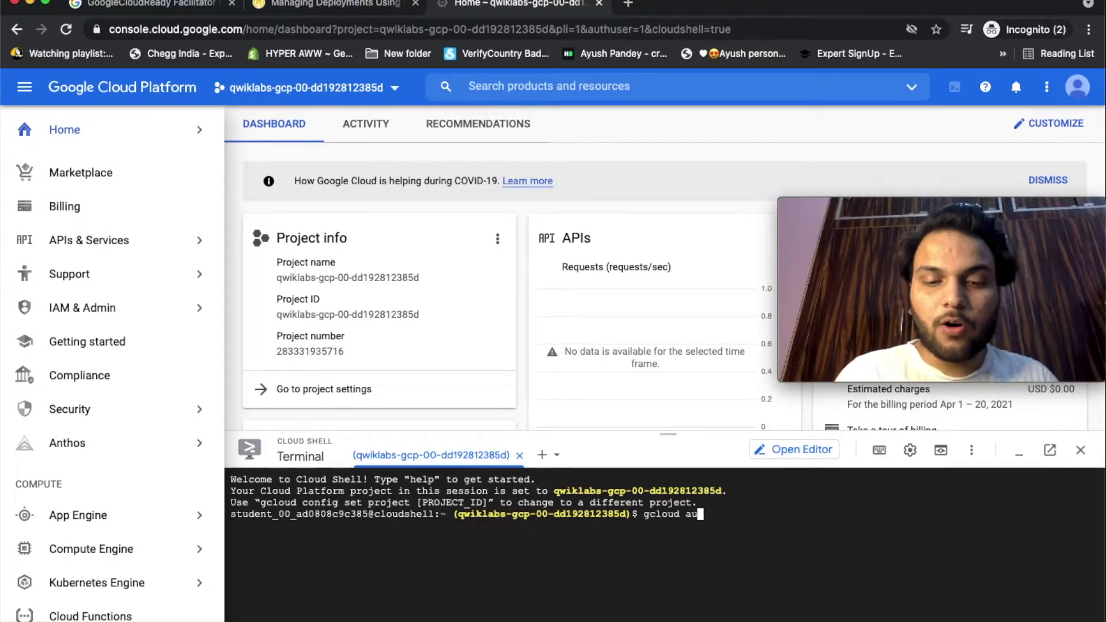
type("th list")
key("Return")
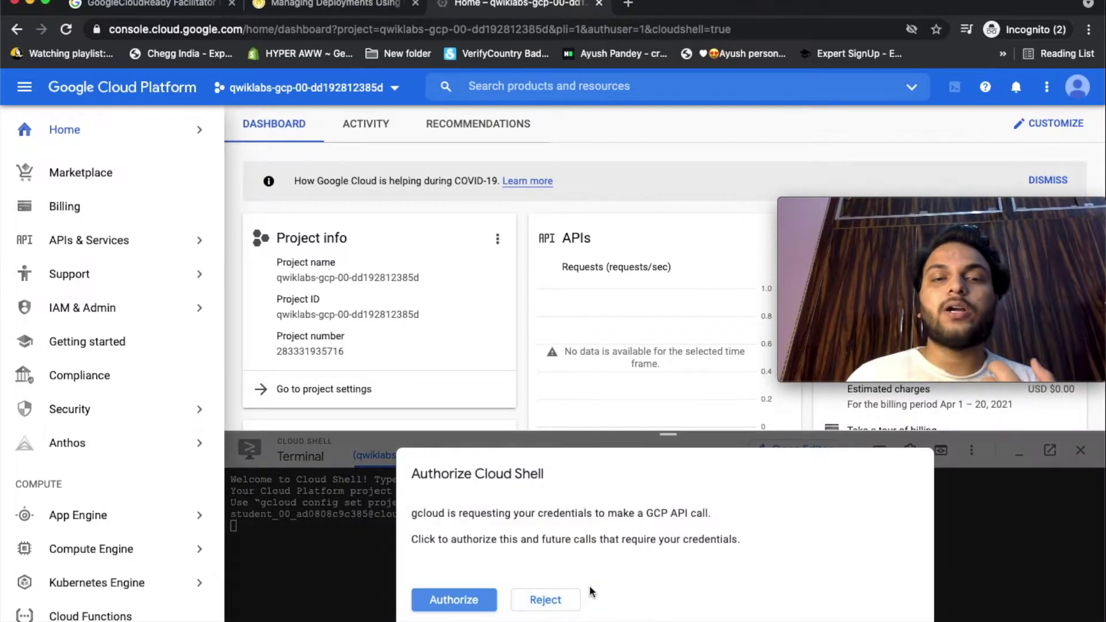
left_click(461, 599)
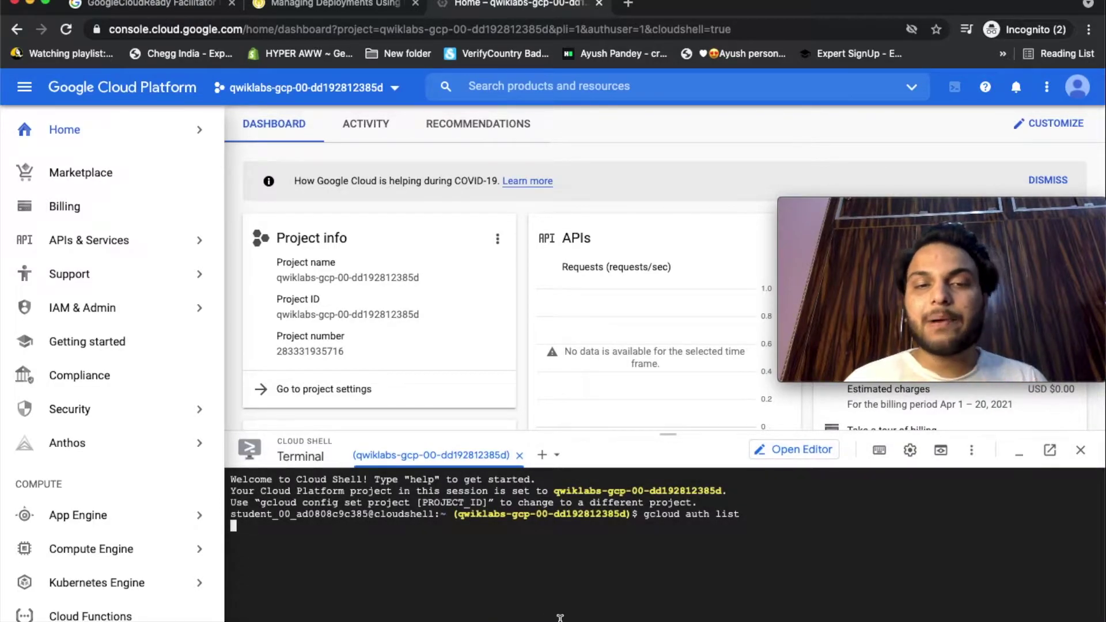
Step: Run gcloud config list project in Cloud Shell to list the project ID
type("gclo")
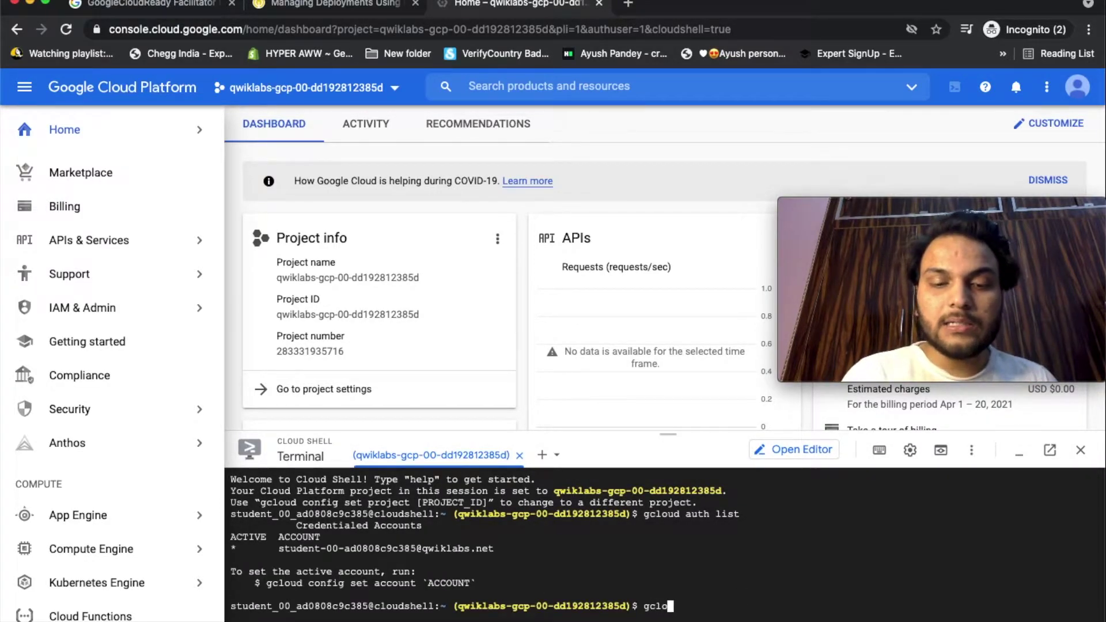
type("ud config list ")
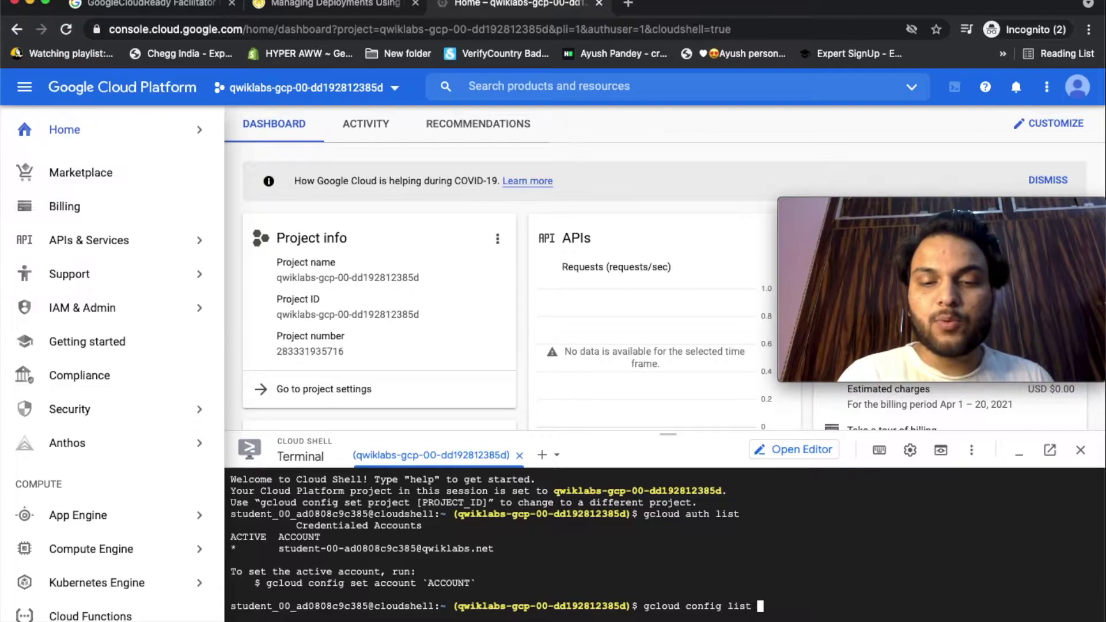
type("project")
key("Return")
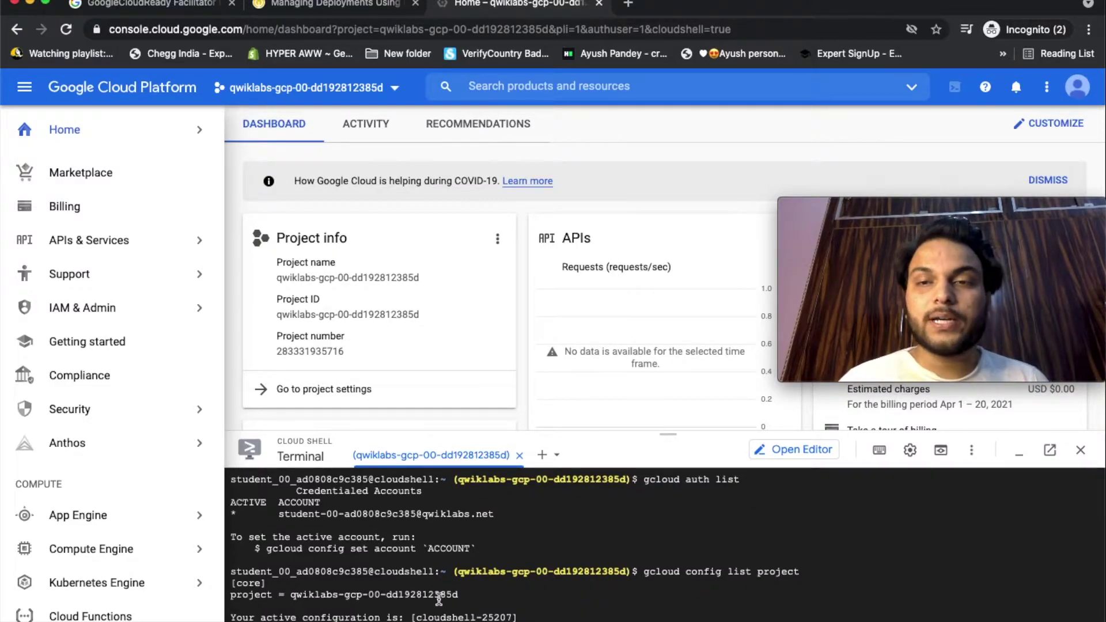
Step: Set the working zone in Cloud Shell by running gcloud config set compute/zone us-central1-a
key("ctrl+shift+Tab")
scroll(732, 459, "down", 2)
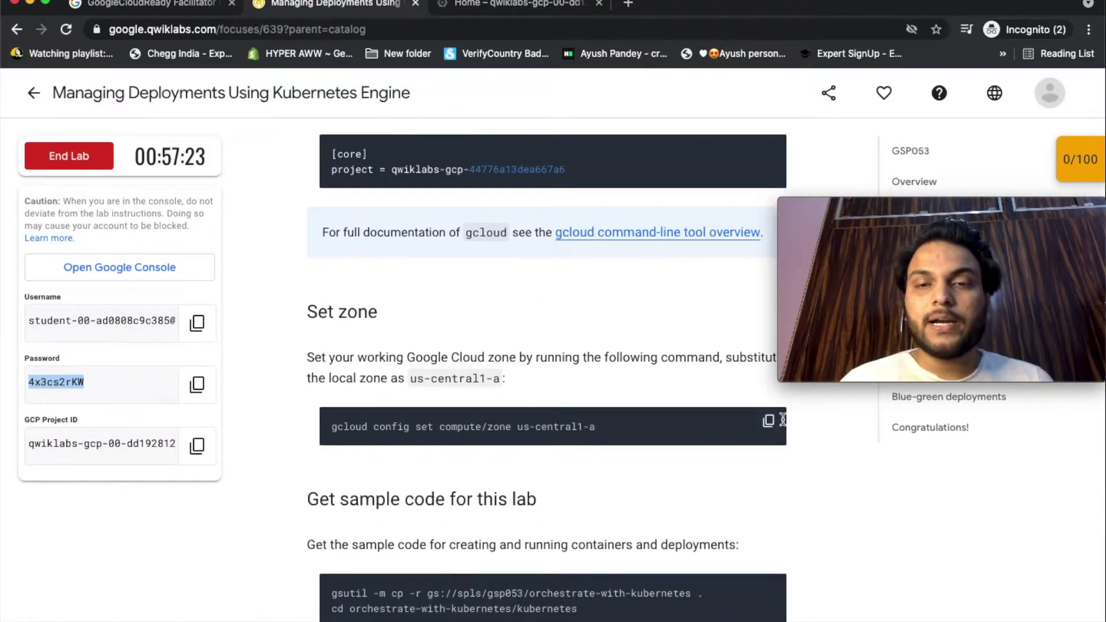
key("ctrl+Tab")
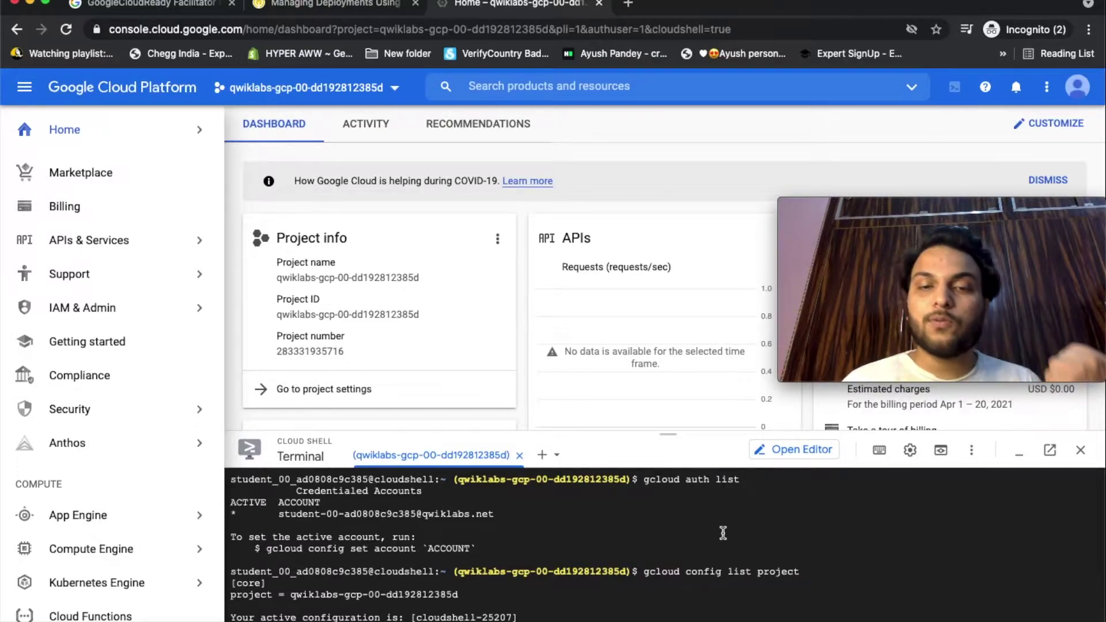
type("gcloud config set compute/zone us-central1-a")
key("Return")
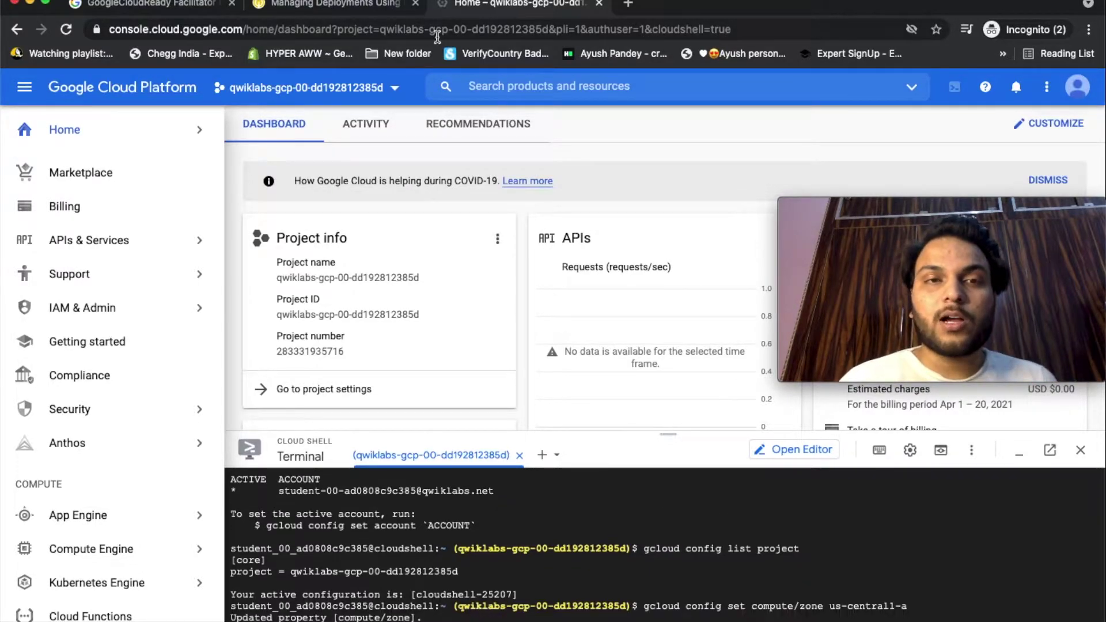
Step: Copy the lab's sample code into Cloud Shell with gsutil -m cp -r gs://spls/gsp053/orchestrate-with-kubernetes
left_click(366, 4)
scroll(789, 581, "down", 3)
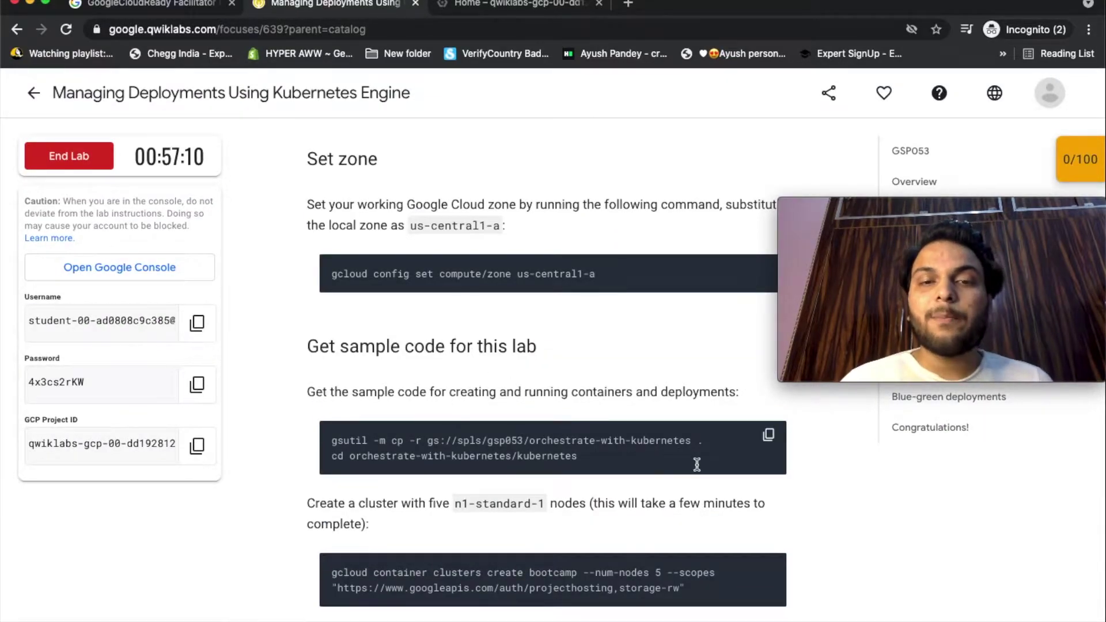
left_click(768, 435)
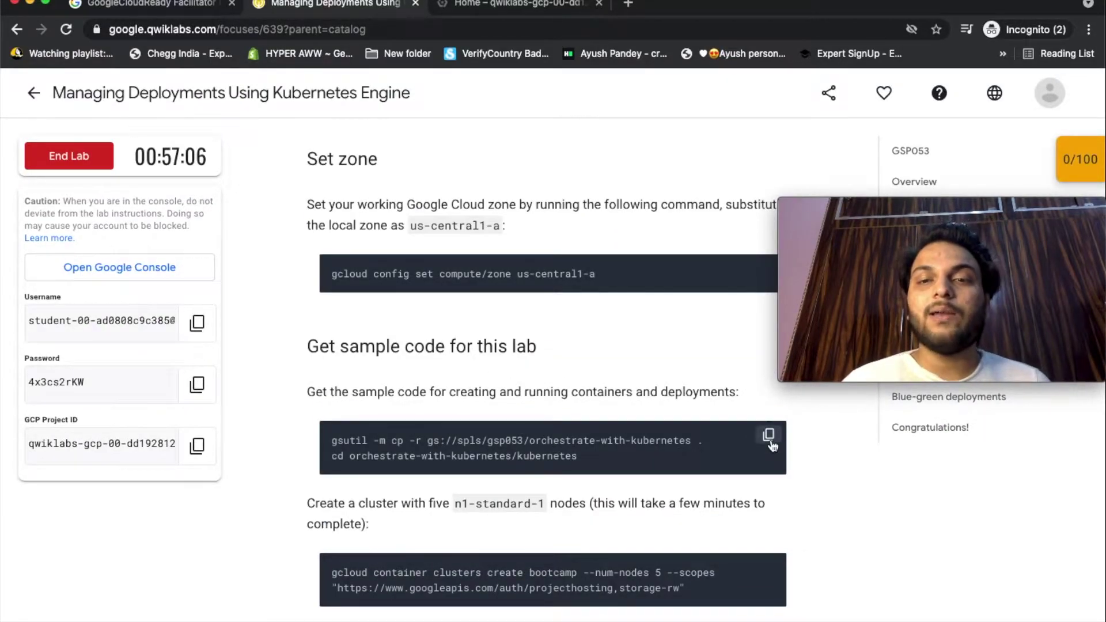
left_click(489, 6)
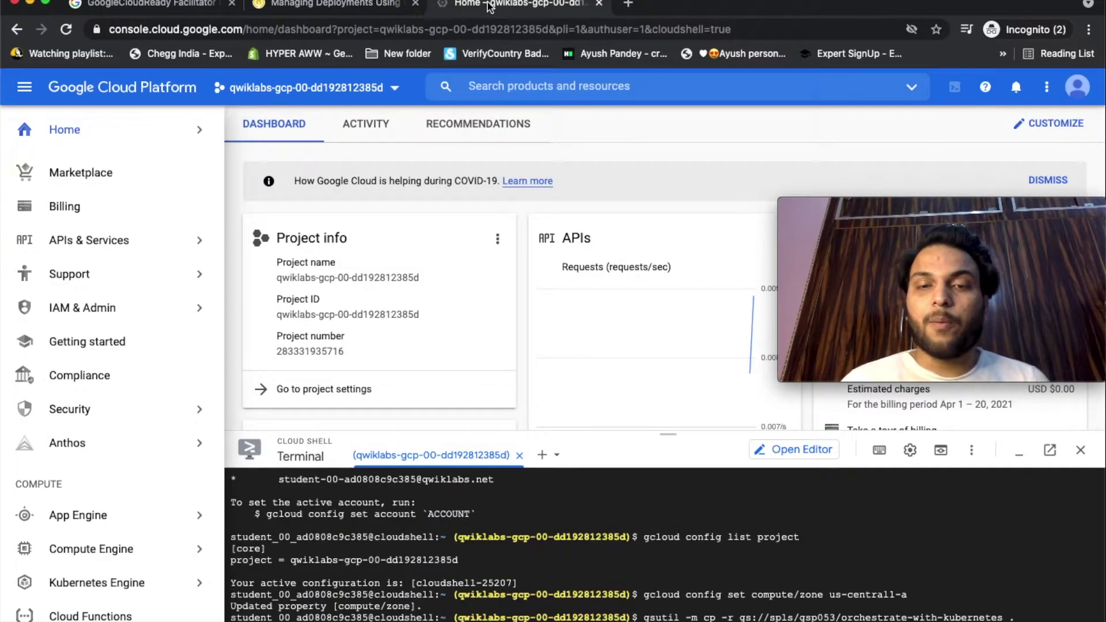
key("Return")
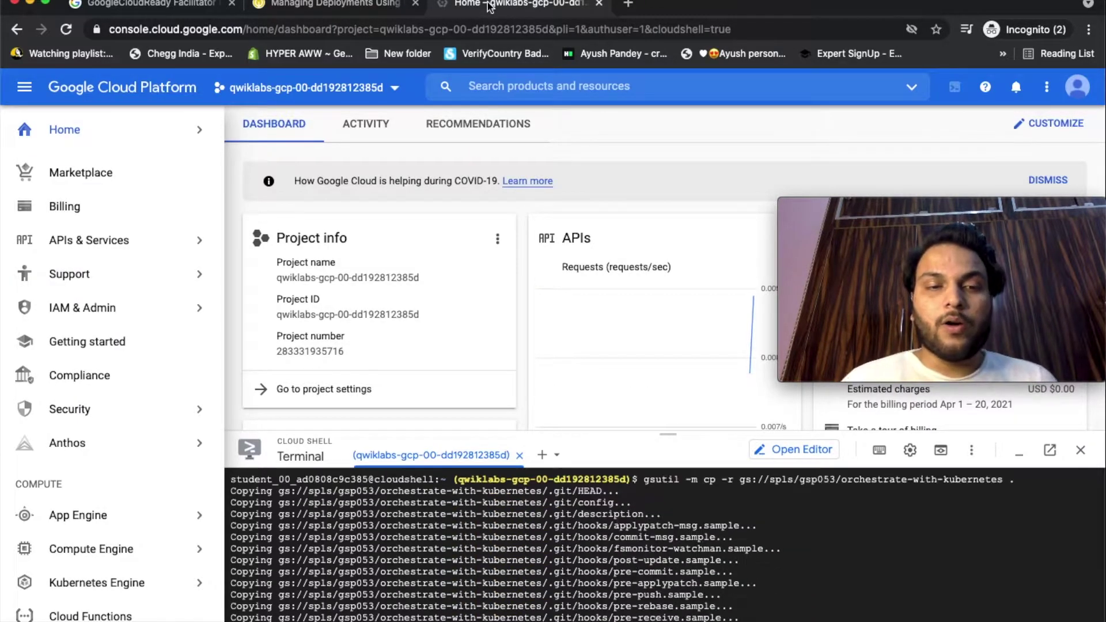
Step: Change into orchestrate-with-kubernetes/kubernetes and create the bootcamp cluster with 5 nodes and the lab's projecthosting,storage-rw scopes
left_click(371, 6)
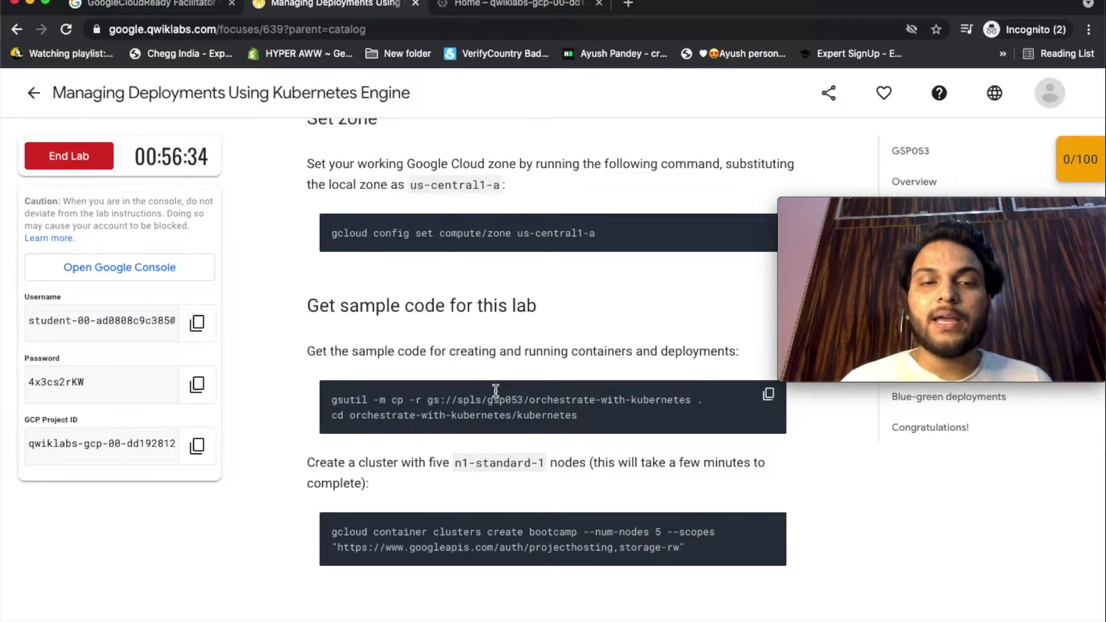
left_click(501, 5)
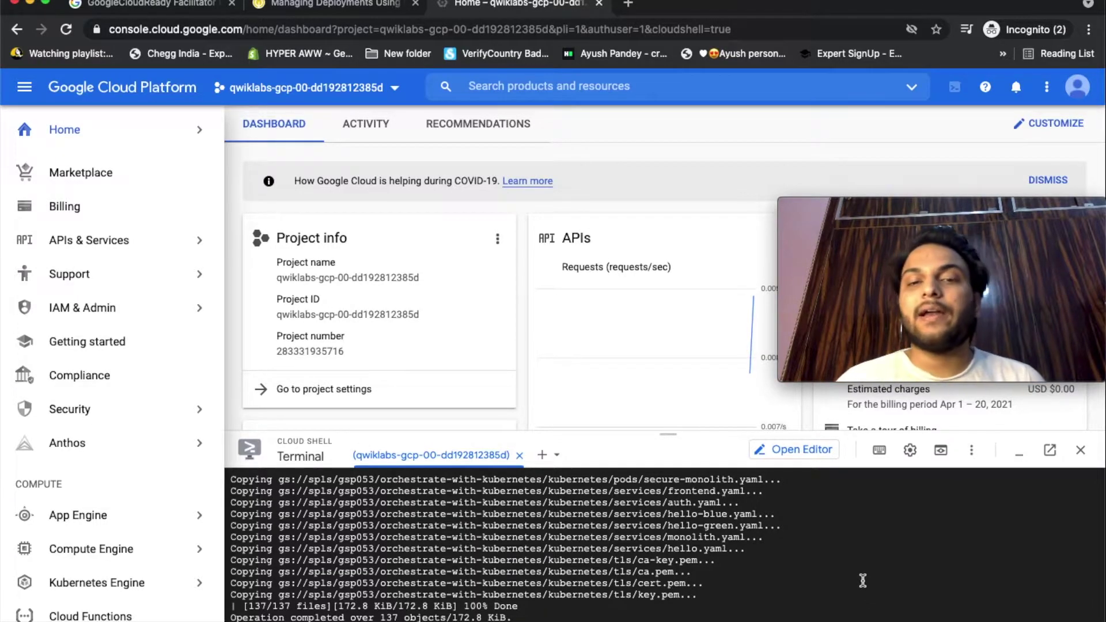
key("super+v")
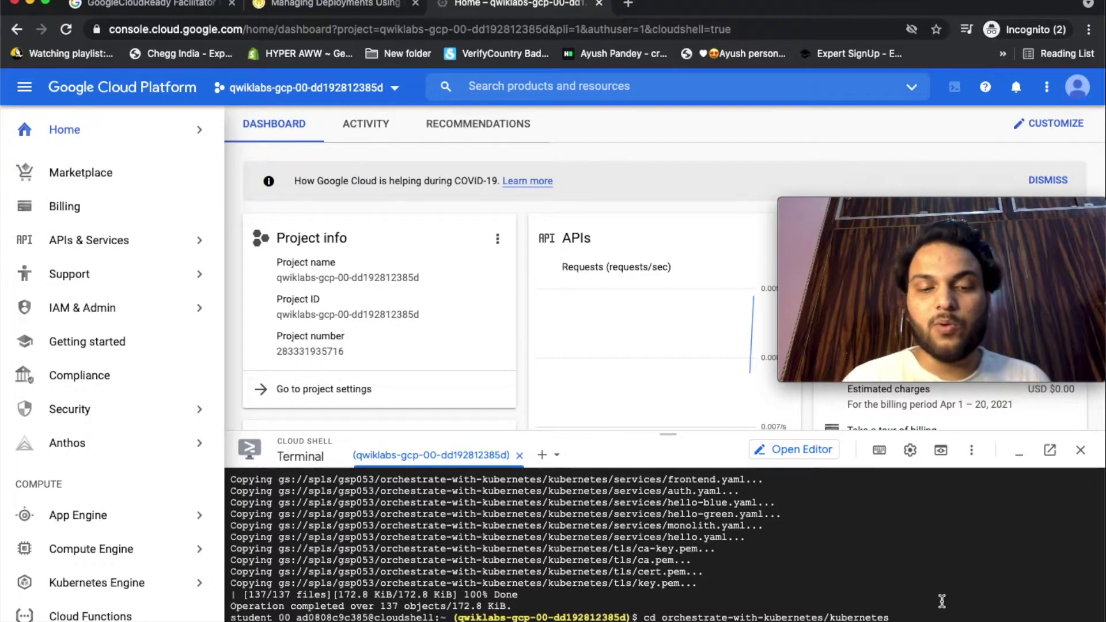
key("Return")
key("super+v")
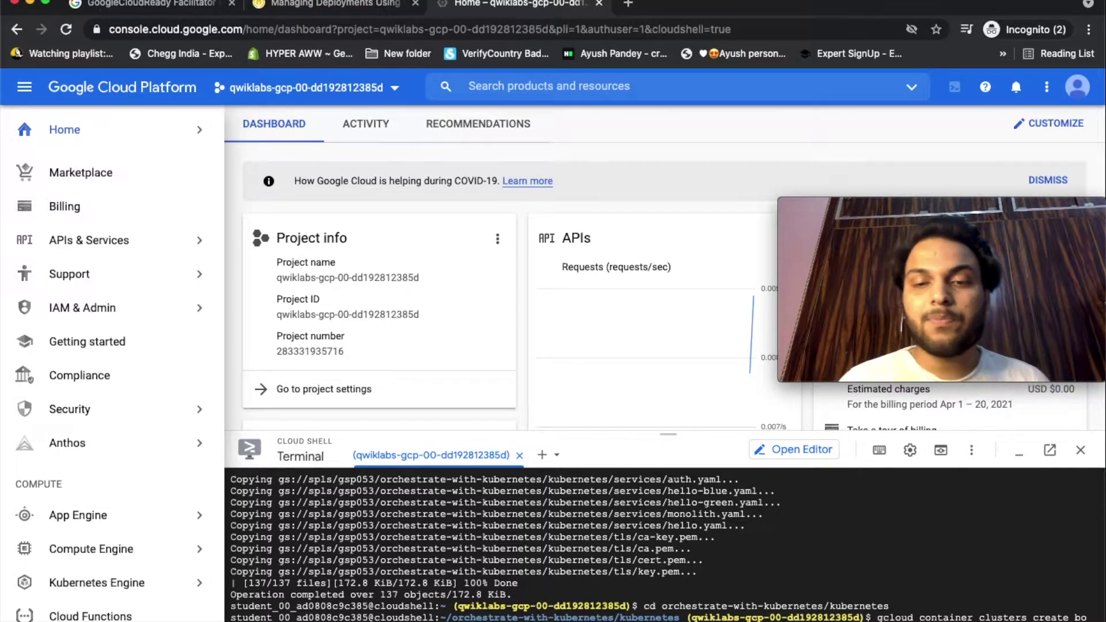
key("Return")
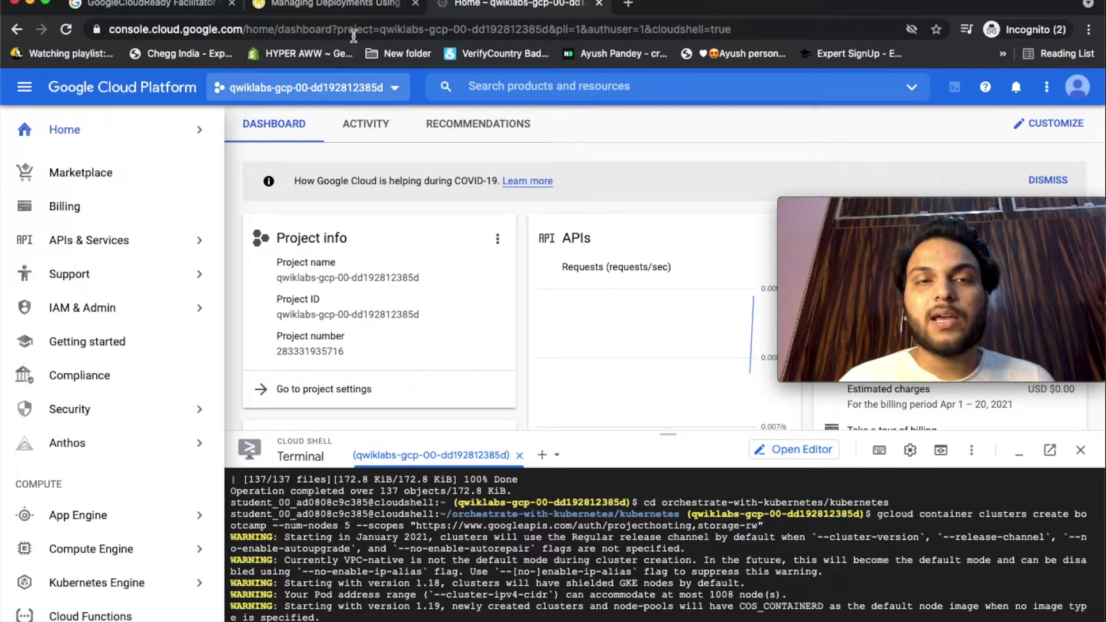
Step: Copy the lab's kubectl explain deployment command and run it in Cloud Shell
left_click(355, 7)
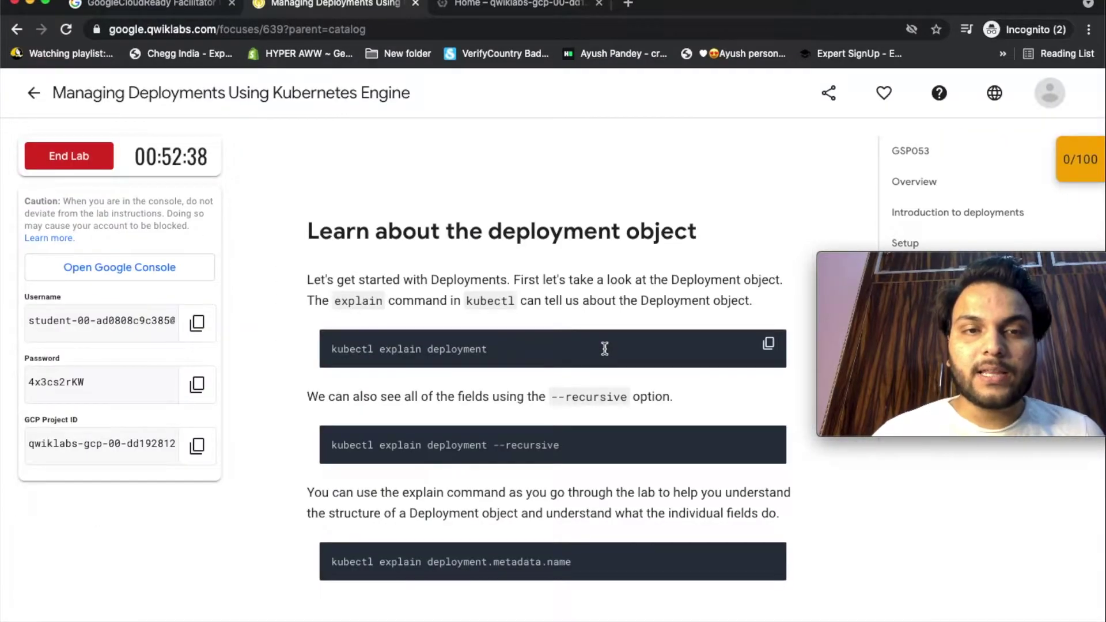
scroll(604, 349, "down", 1)
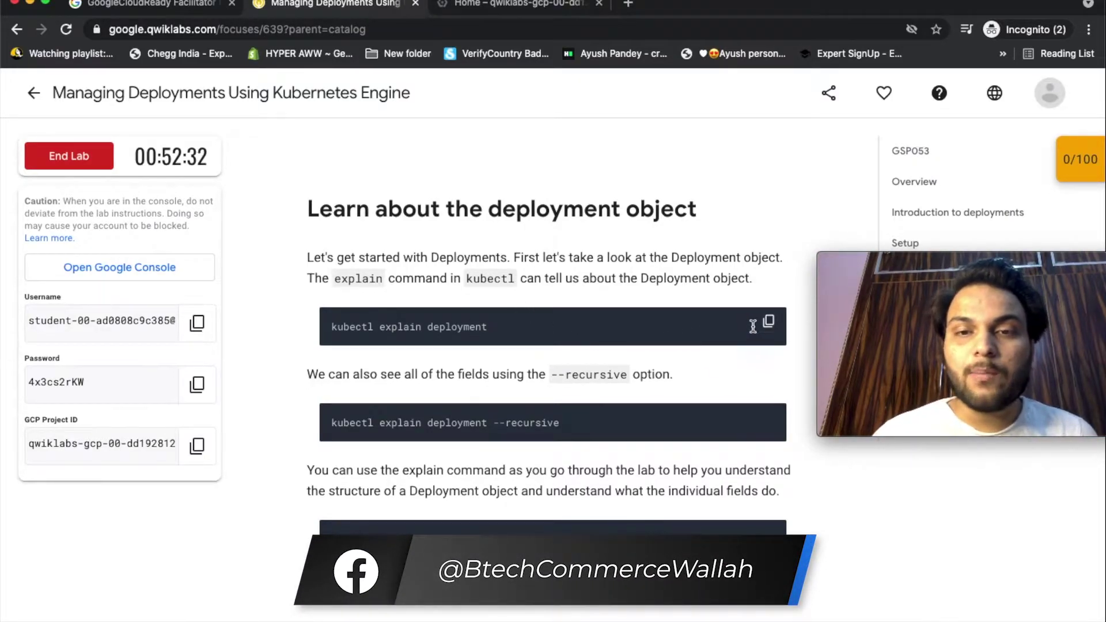
left_click(509, 8)
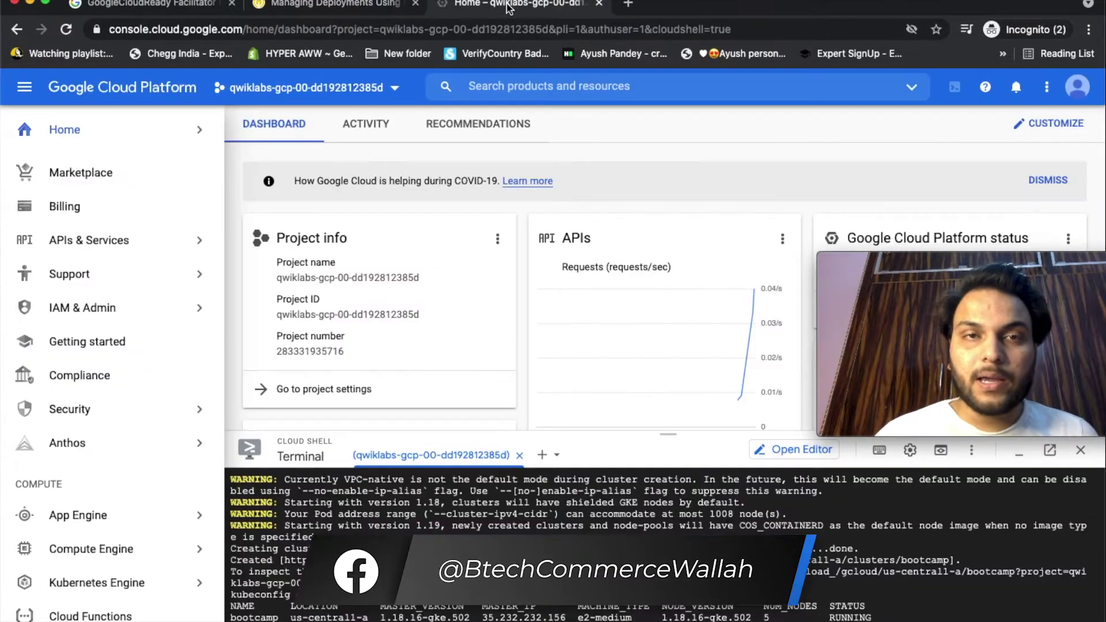
key("super+v")
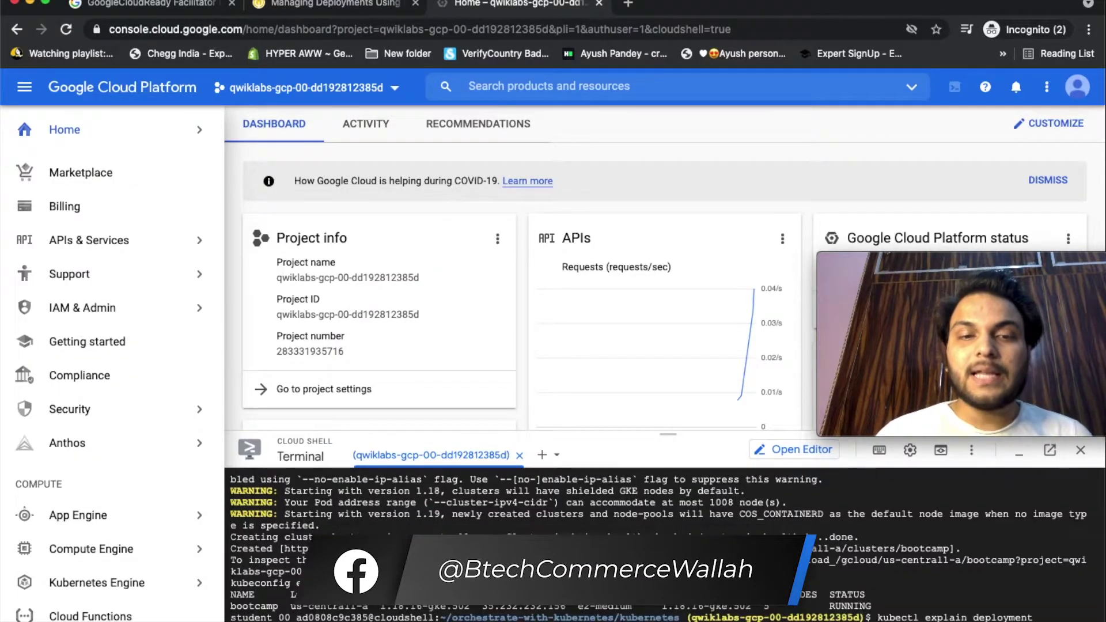
key("Return")
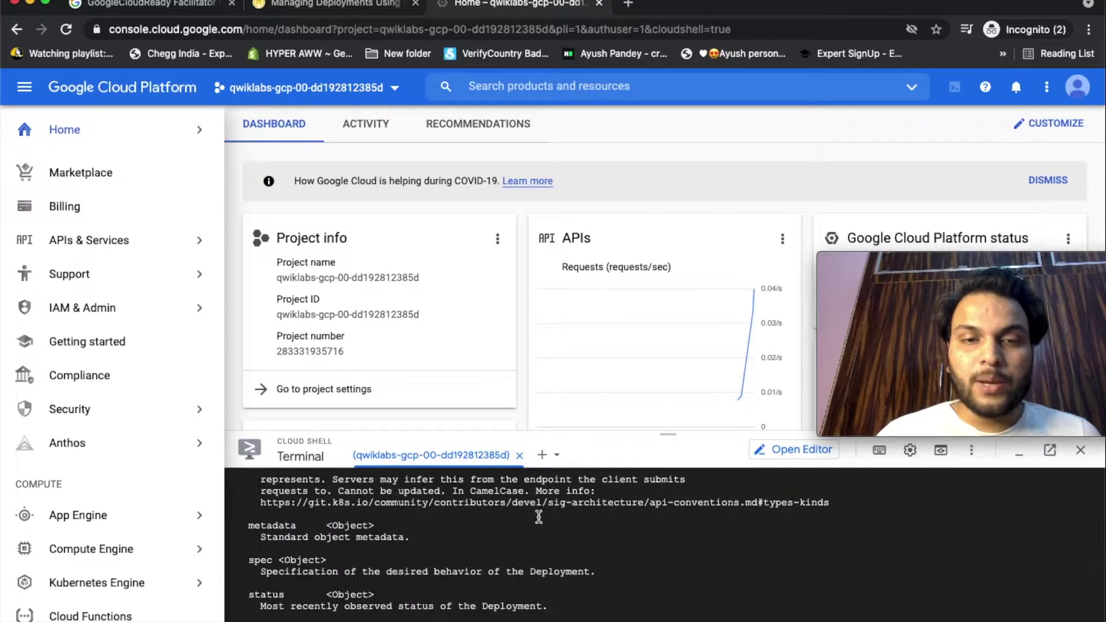
Step: Run kubectl explain deployment --recursive in Cloud Shell to list all fields of the Deployment object
left_click(375, 6)
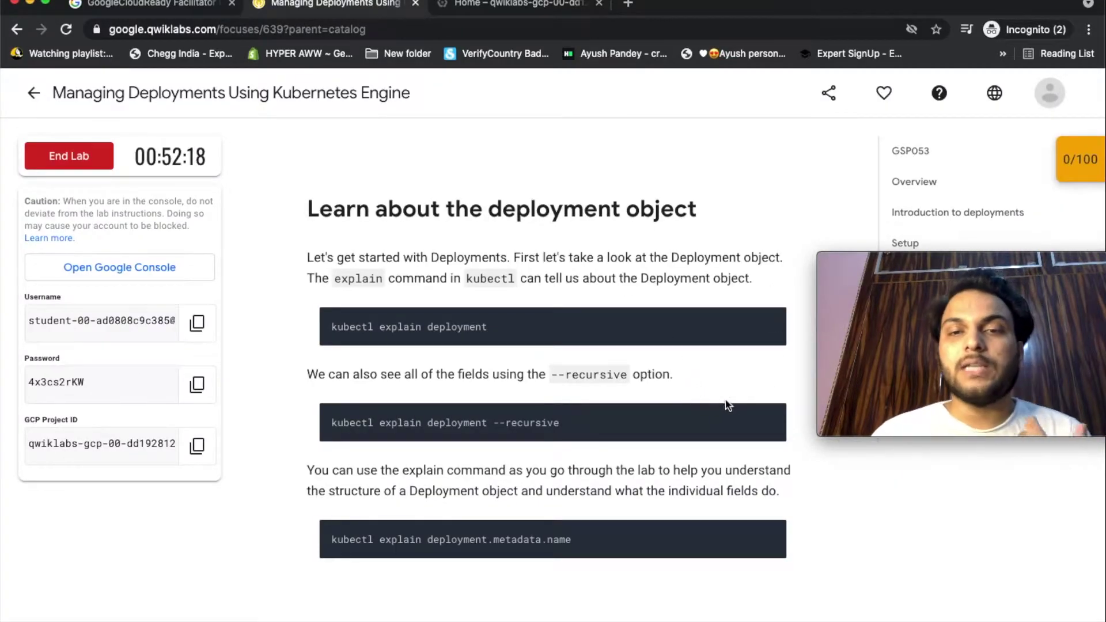
left_click(768, 419)
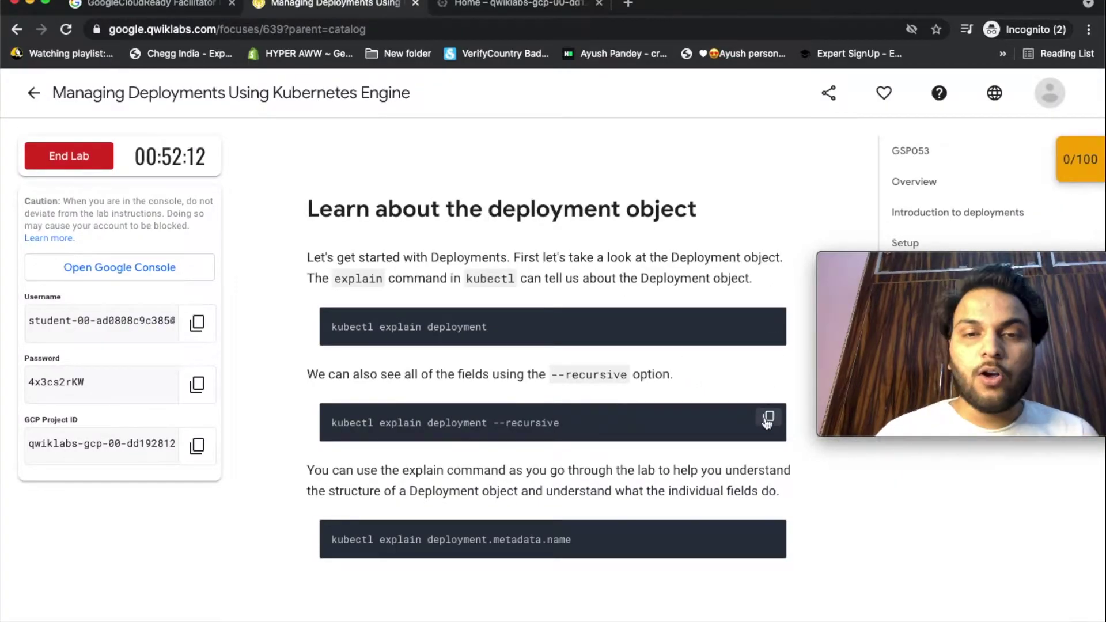
left_click(495, 6)
key("ctrl+v")
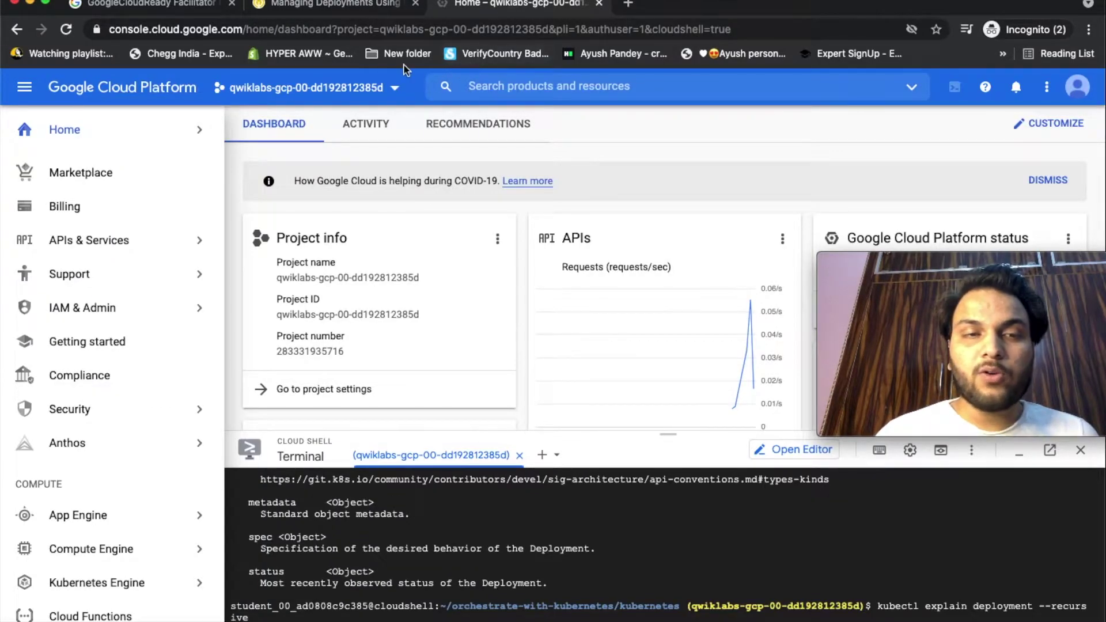
key("Return")
Step: Run kubectl explain deployment.metadata.name in Cloud Shell to describe the Deployment's name field
left_click(363, 5)
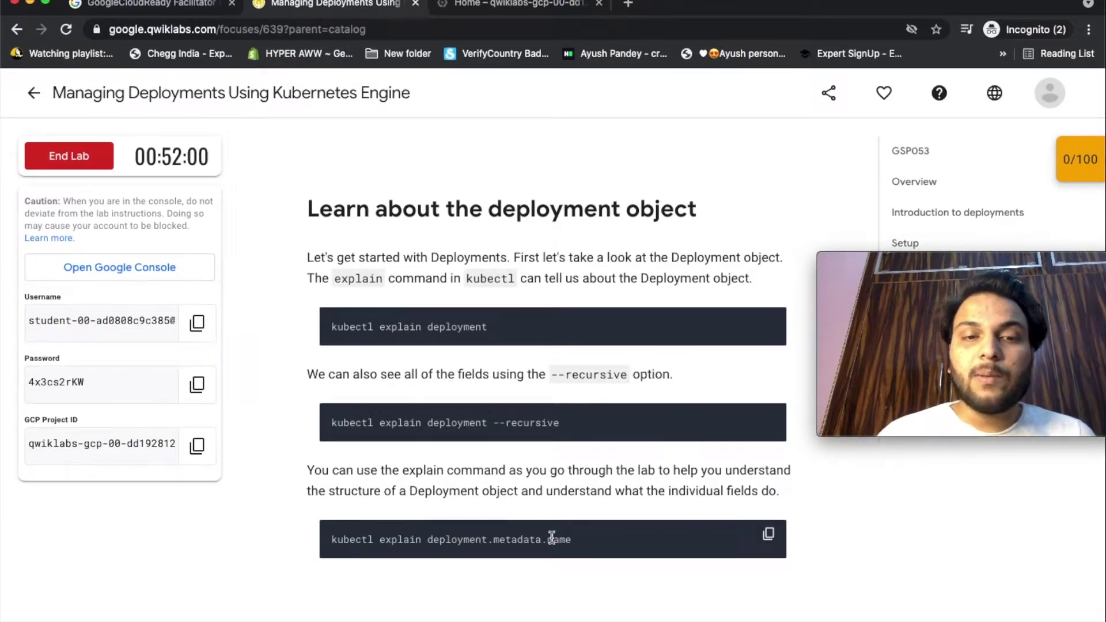
left_click(770, 535)
left_click(501, 7)
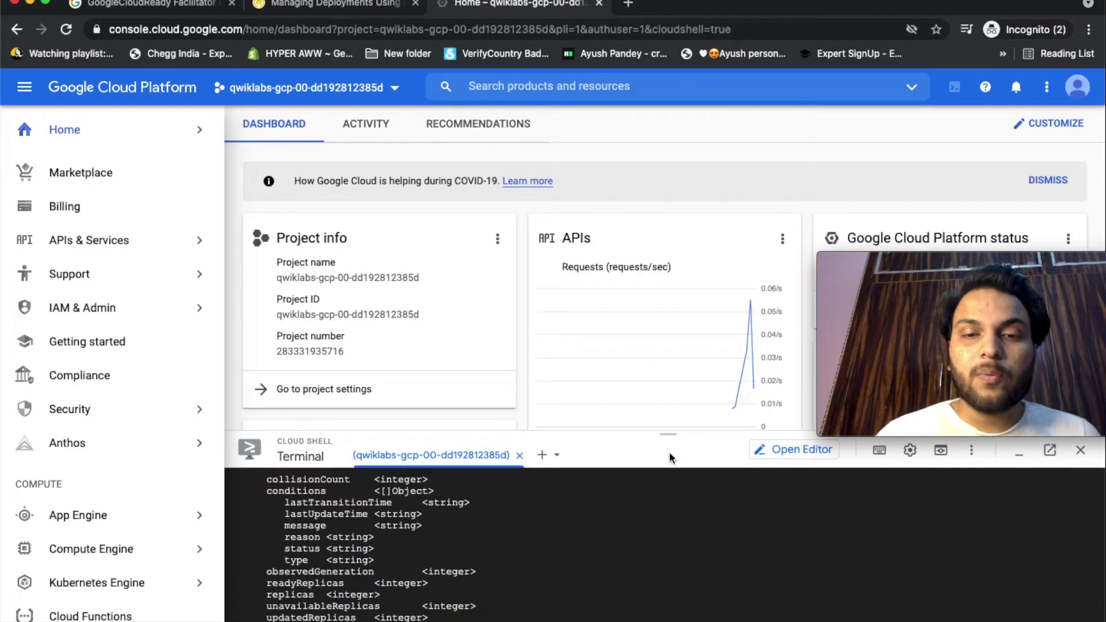
key("ctrl+v")
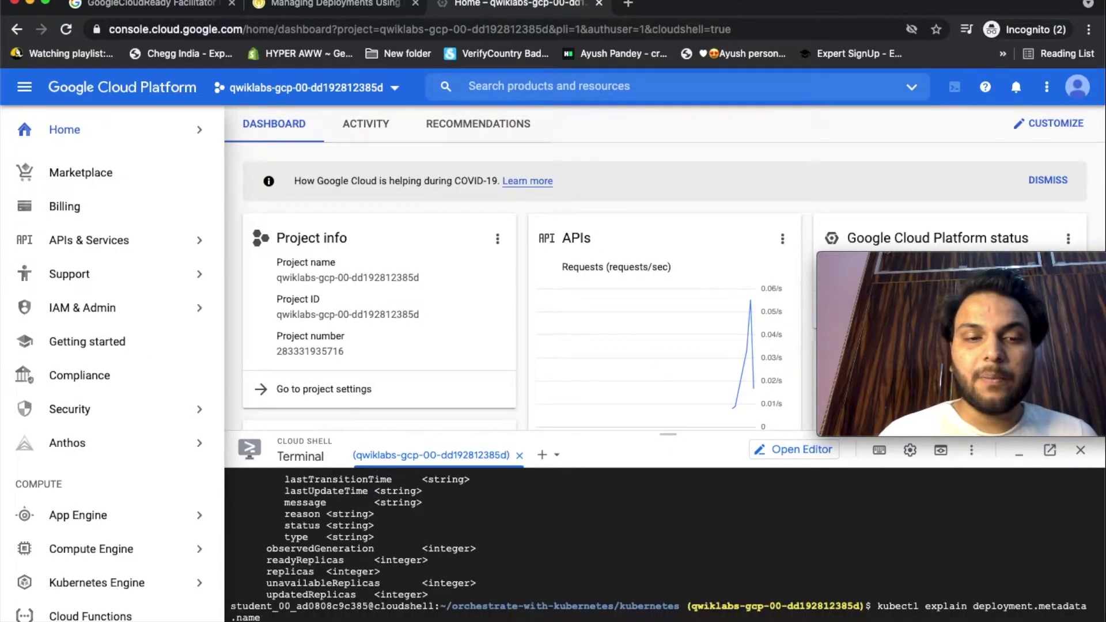
Step: Open deployments/auth.yaml in vi and check the lab page for the required container image
key("ctrl+shift+Tab")
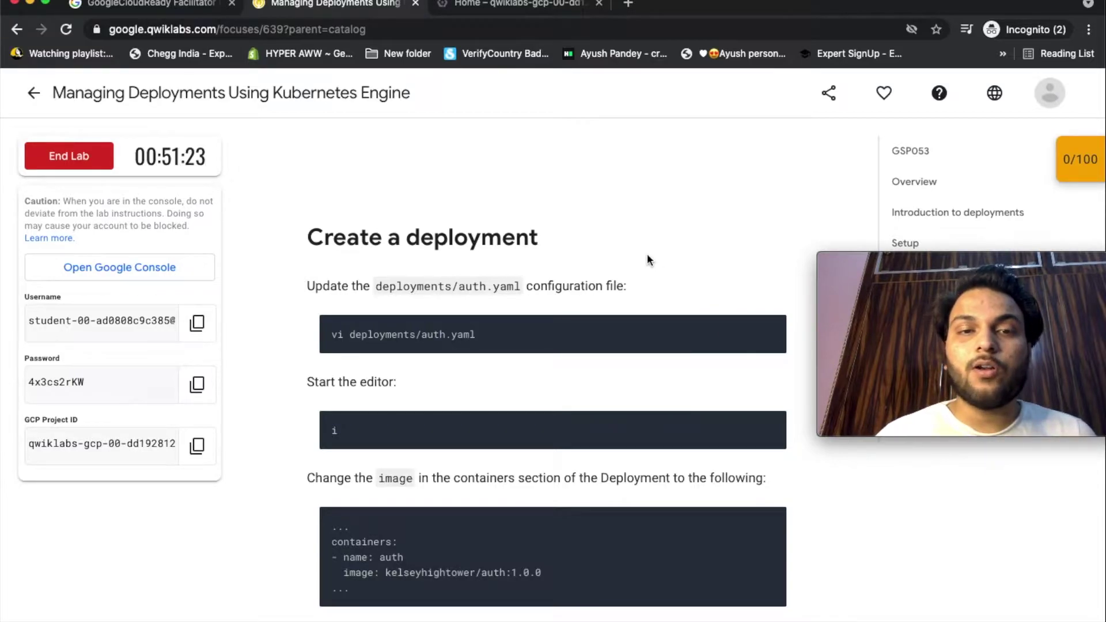
left_click(500, 5)
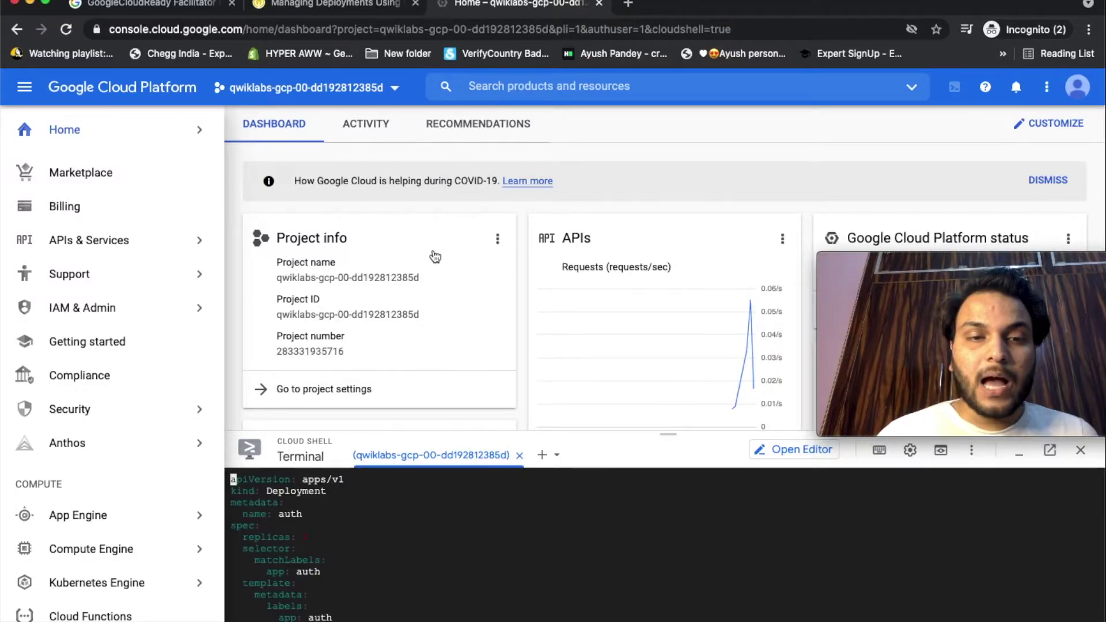
key("ctrl+shift+Tab")
scroll(605, 345, "down", 2)
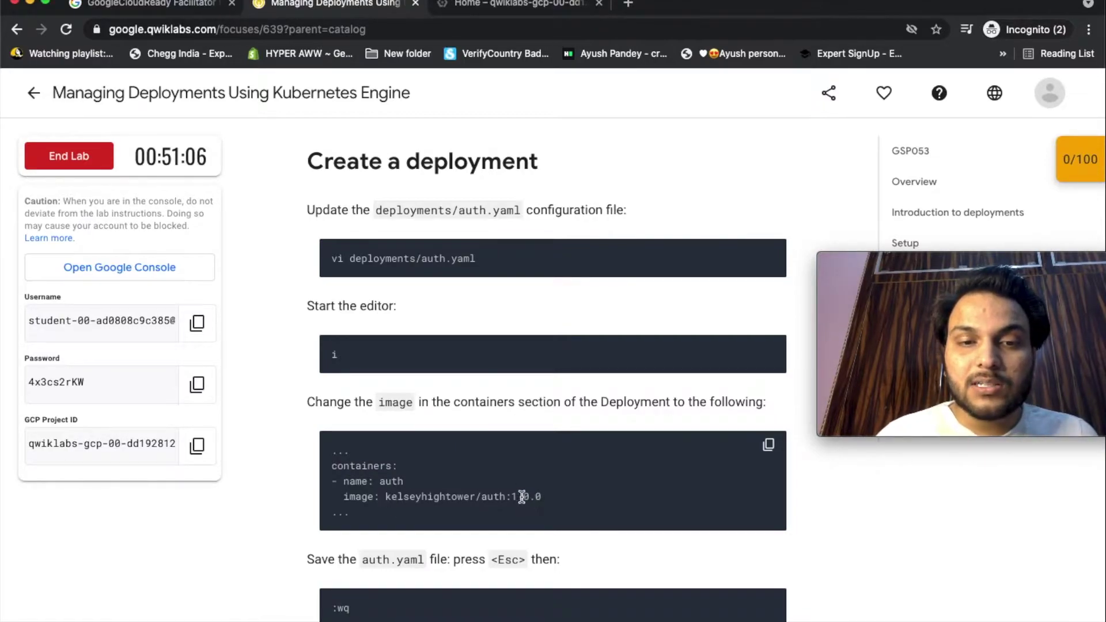
left_click(471, 11)
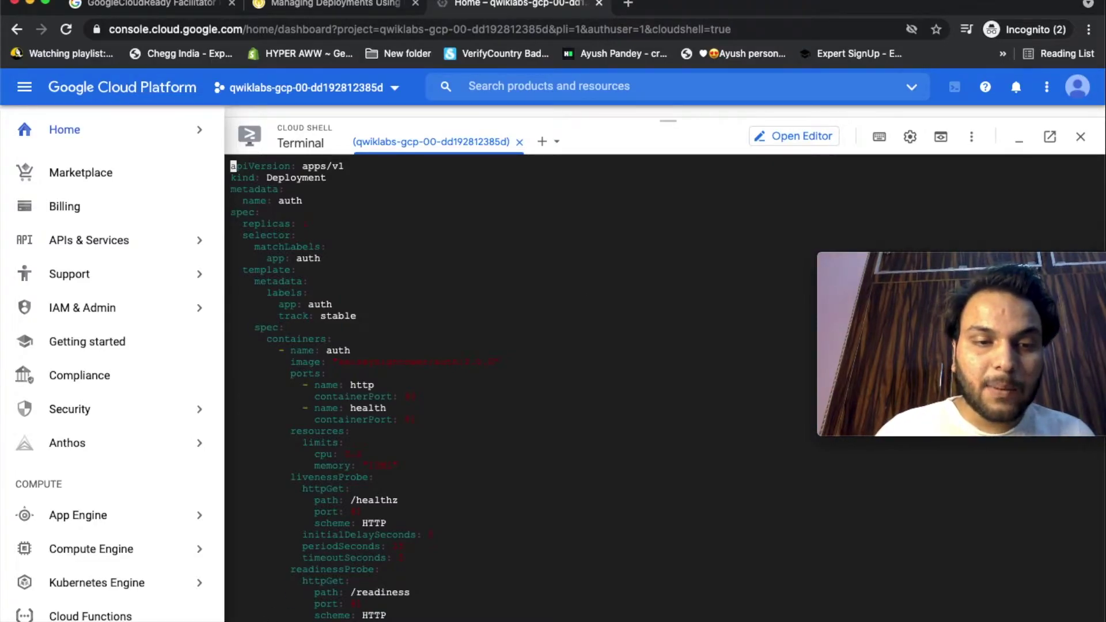
Step: Change the auth container's image in auth.yaml to kelseyhightower/auth:1.0.0
key("Down")
key("Down")
key("Down")
key("Down")
key("Down")
key("Down")
key("Down")
key("Down")
key("Down")
key("Down")
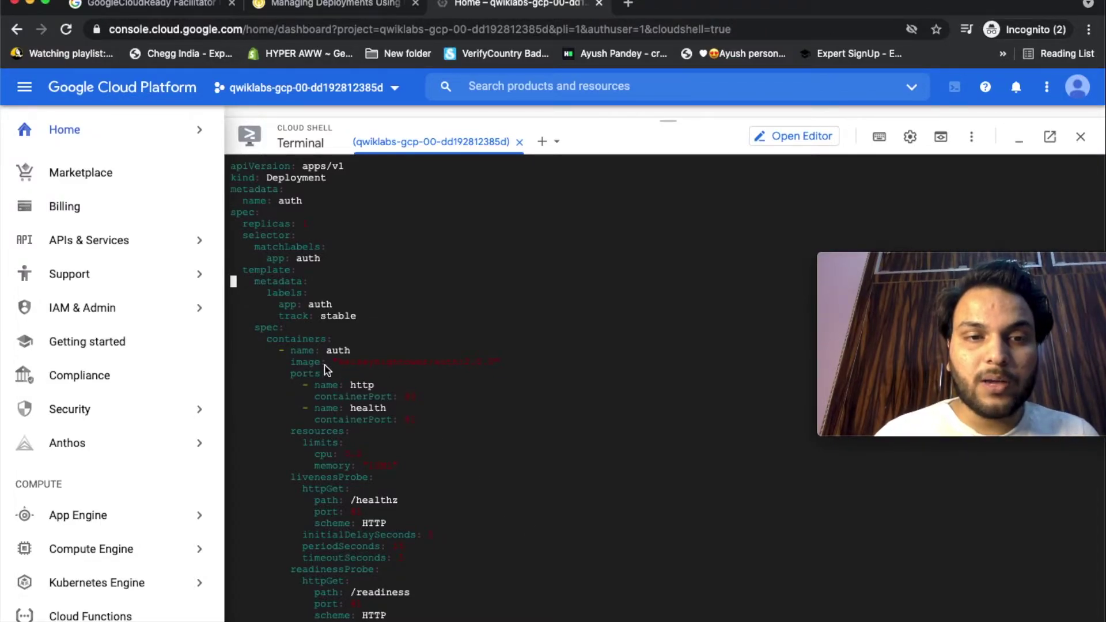
left_click(473, 361)
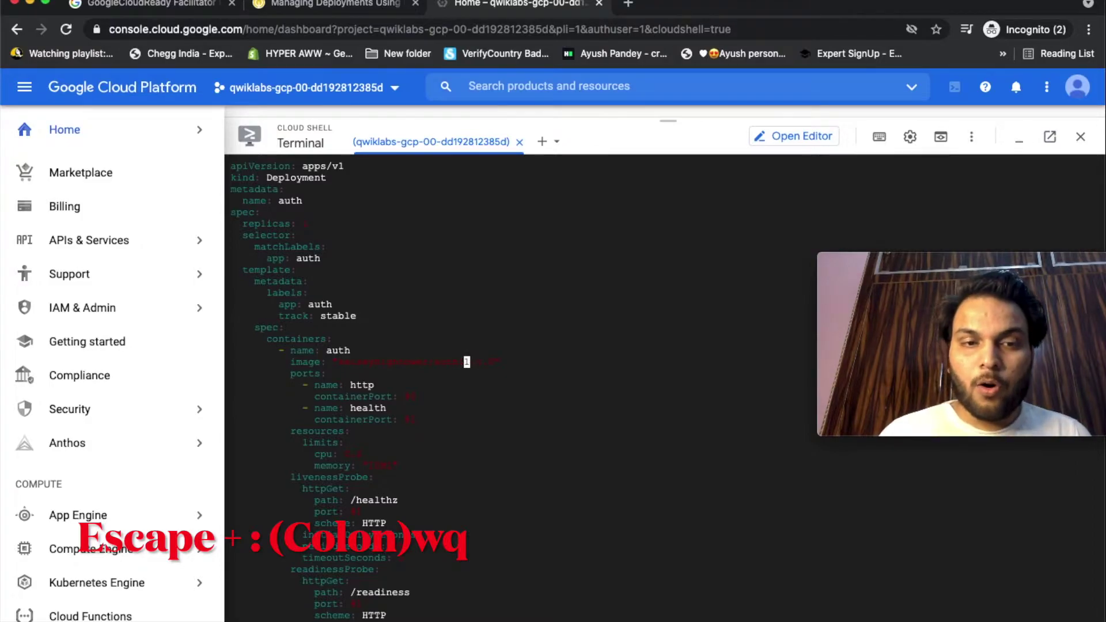
Step: Save auth.yaml and quit vi with :wq
key("Escape")
type(":")
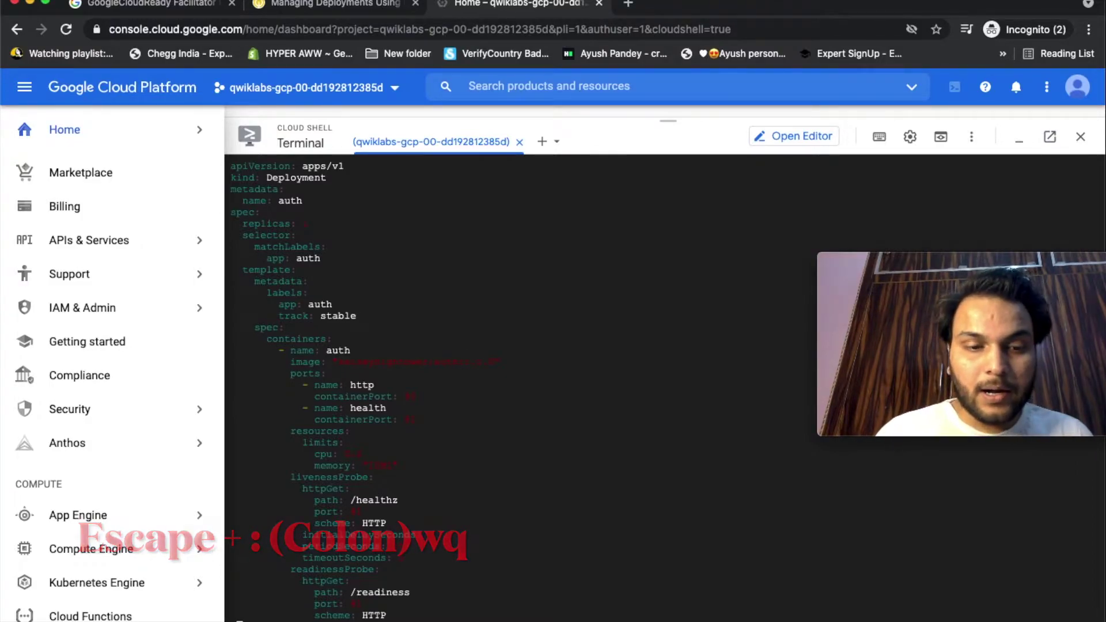
type("wq")
key("Return")
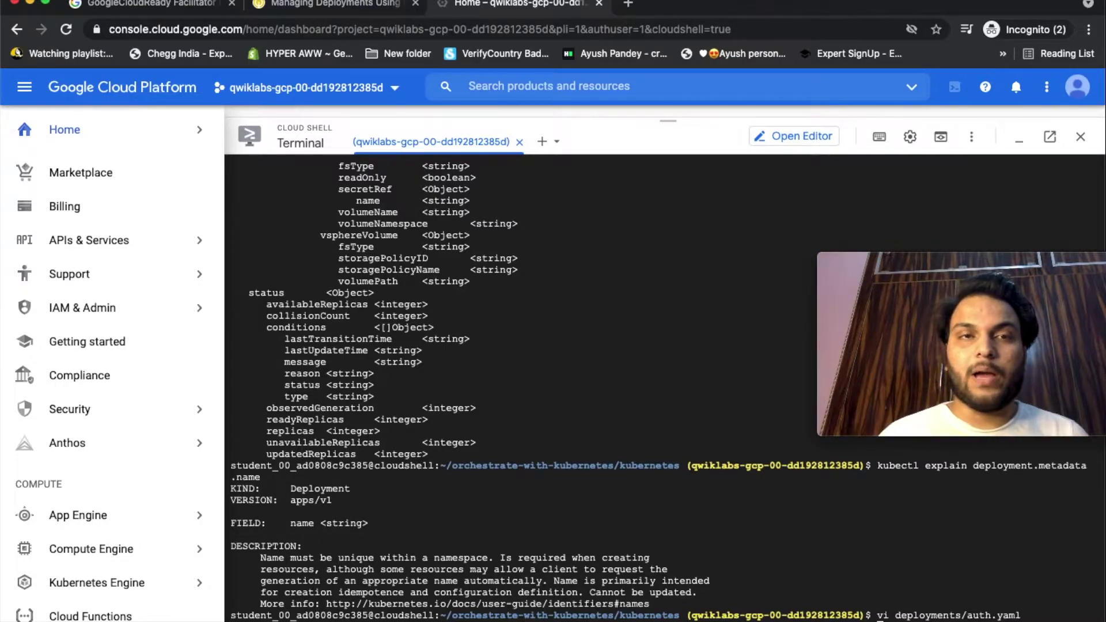
Step: Examine the deployment configuration file by running cat deployments/auth.yaml in Cloud Shell
key("ctrl+shift+Tab")
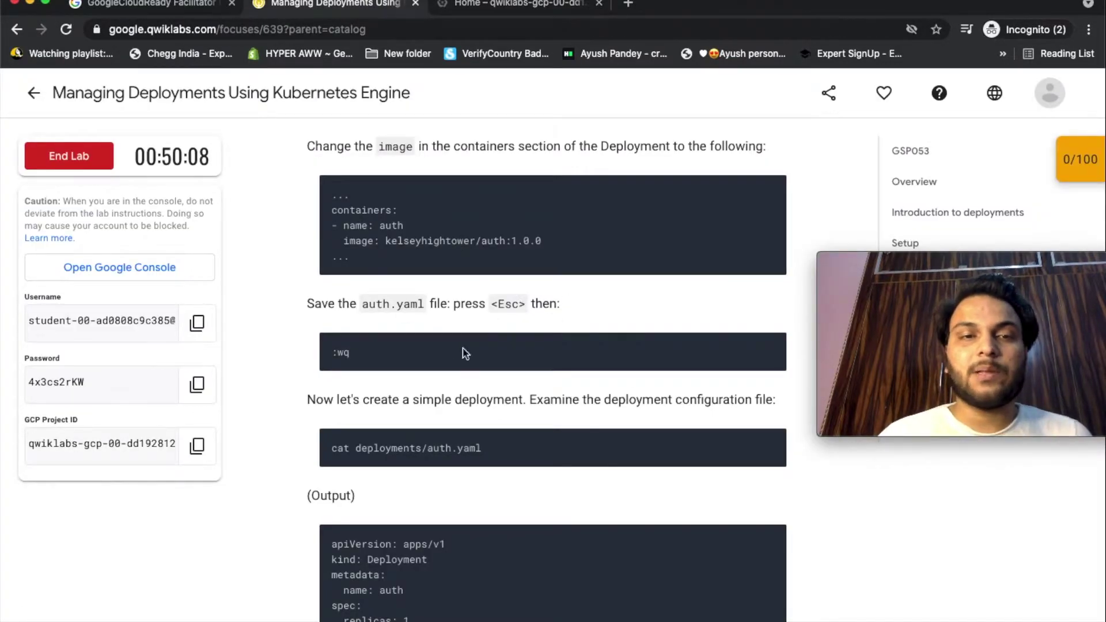
scroll(582, 500, "down", 1)
mouse_move(647, 400)
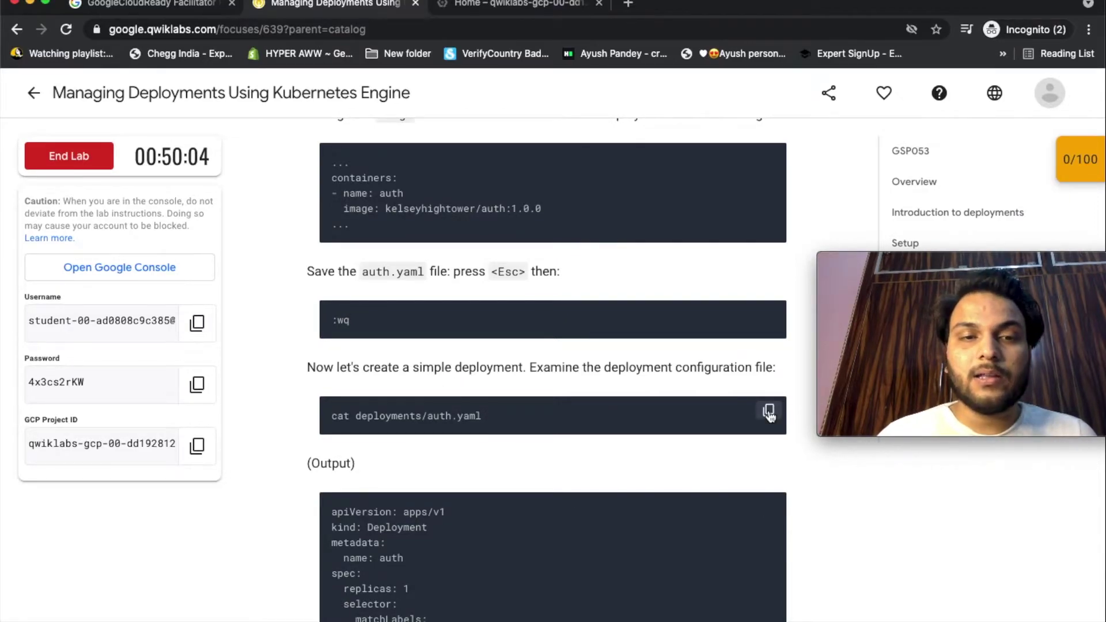
left_click(499, 5)
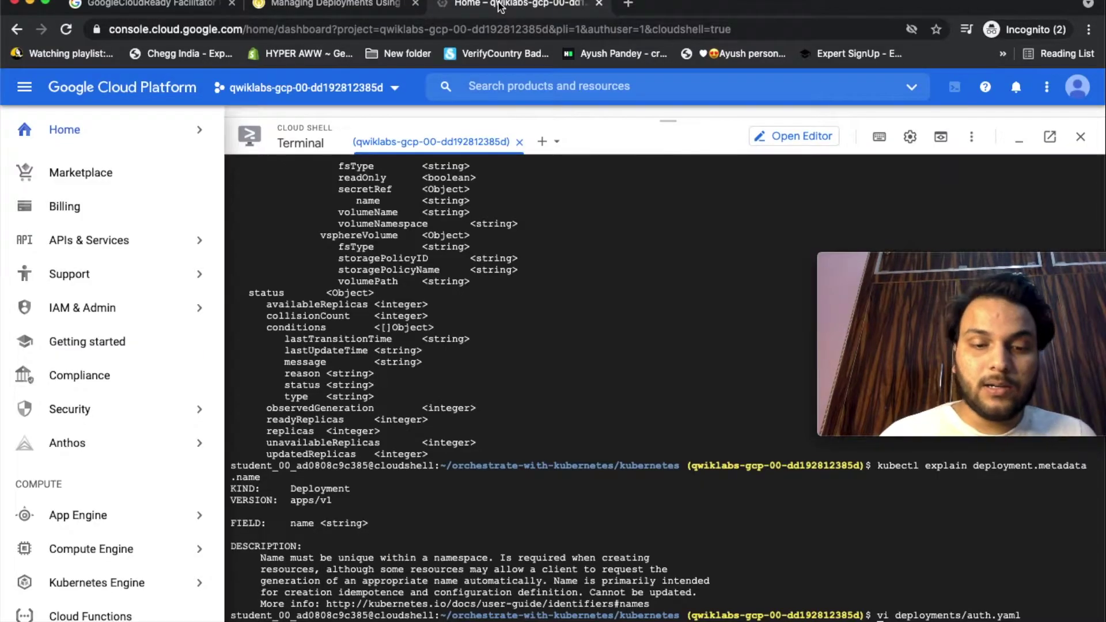
key("Return")
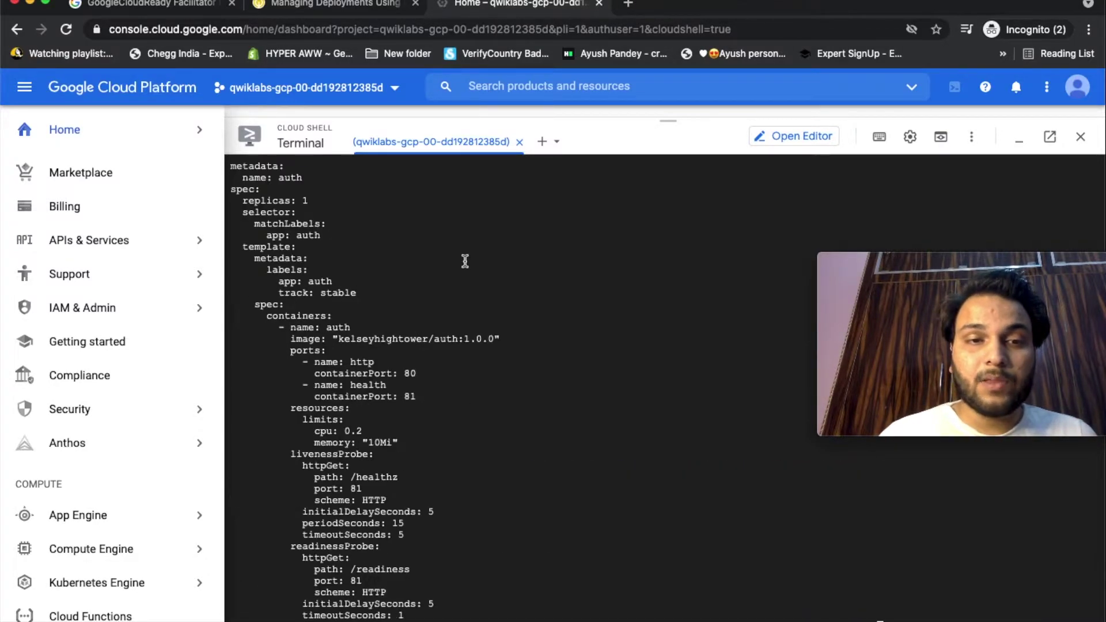
Step: Review the lab's notes on the auth manifest and create the auth deployment by running kubectl create -f deployments/auth.yaml in Cloud Shell
left_click(323, 8)
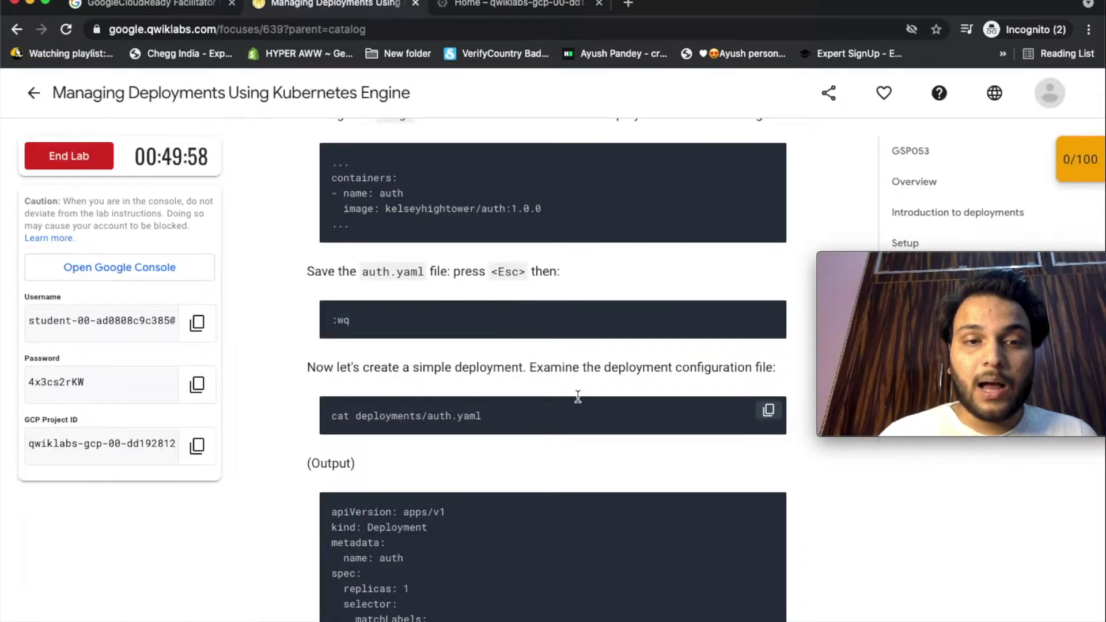
scroll(577, 396, "down", 8)
scroll(578, 396, "down", 2)
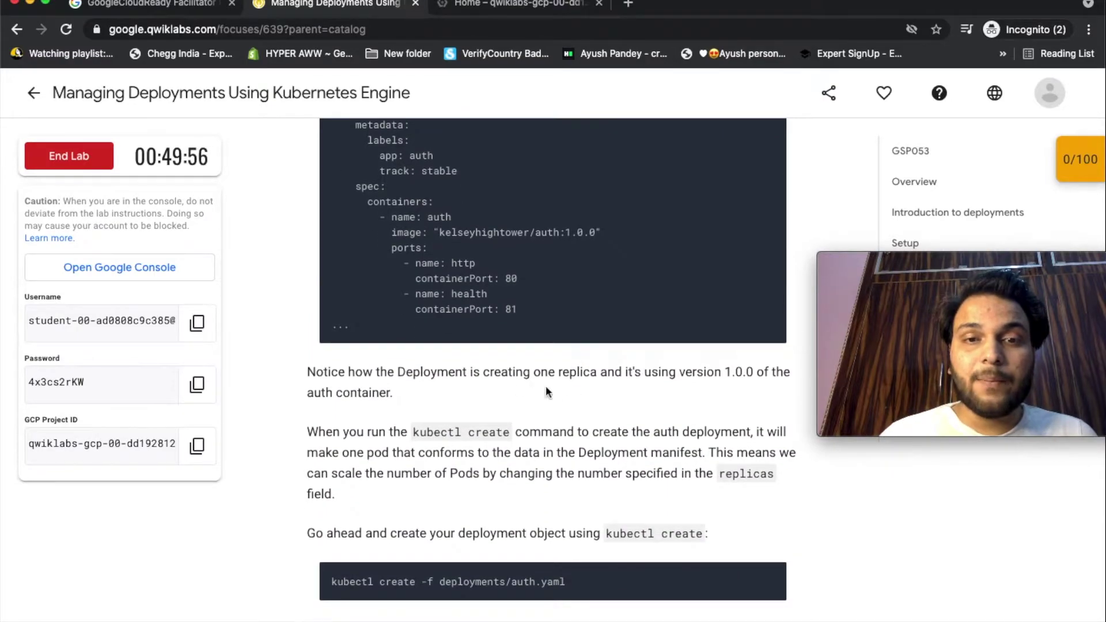
scroll(578, 389, "up", 1)
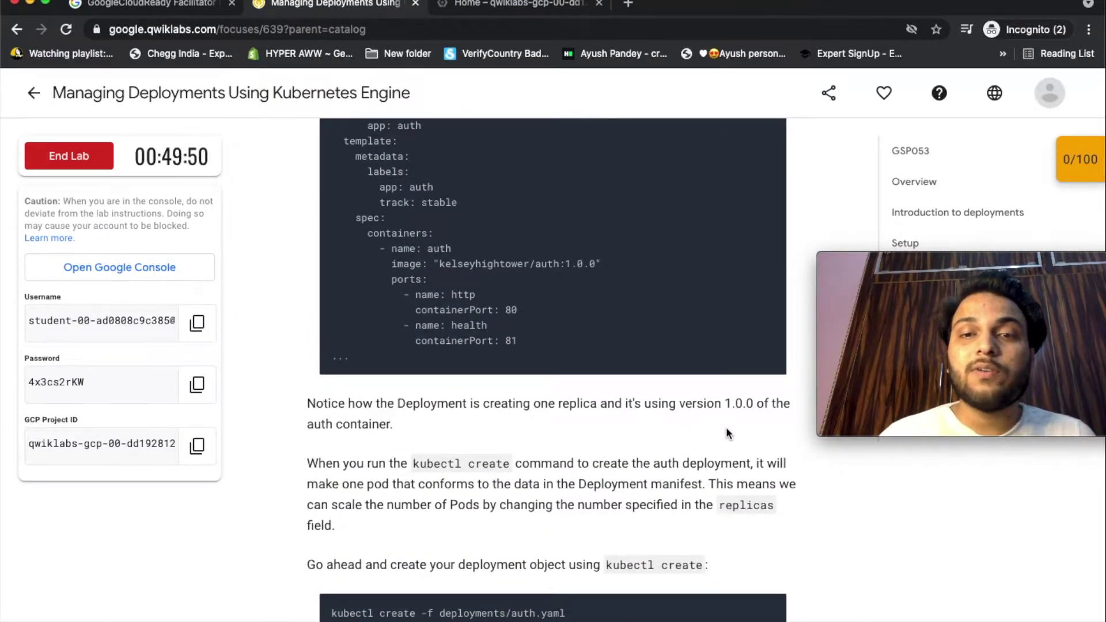
scroll(726, 432, "up", 3)
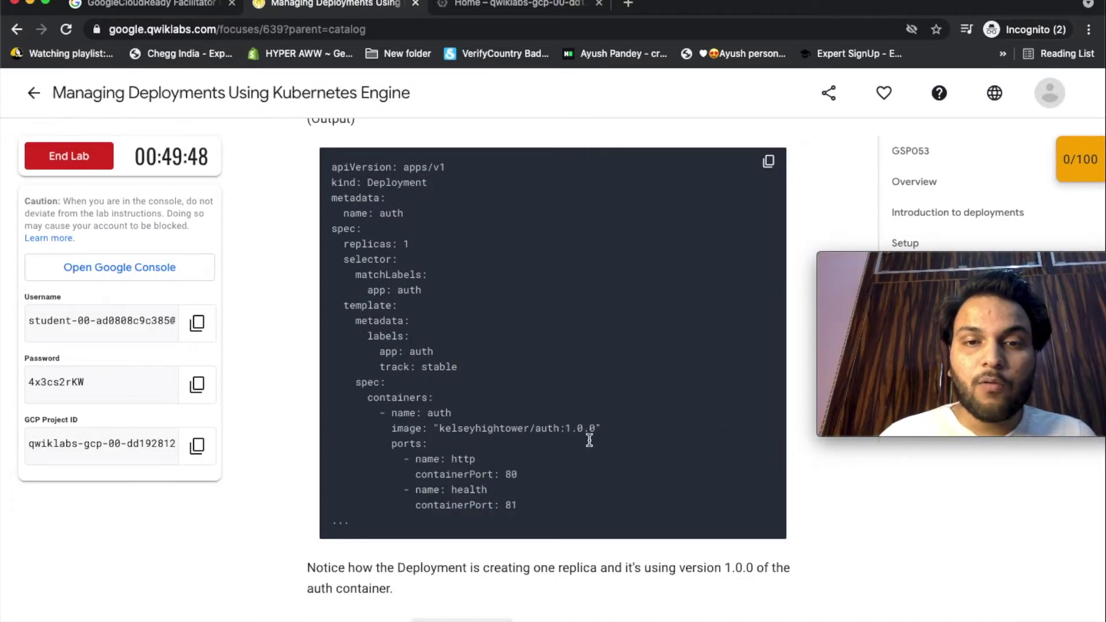
scroll(593, 446, "down", 4)
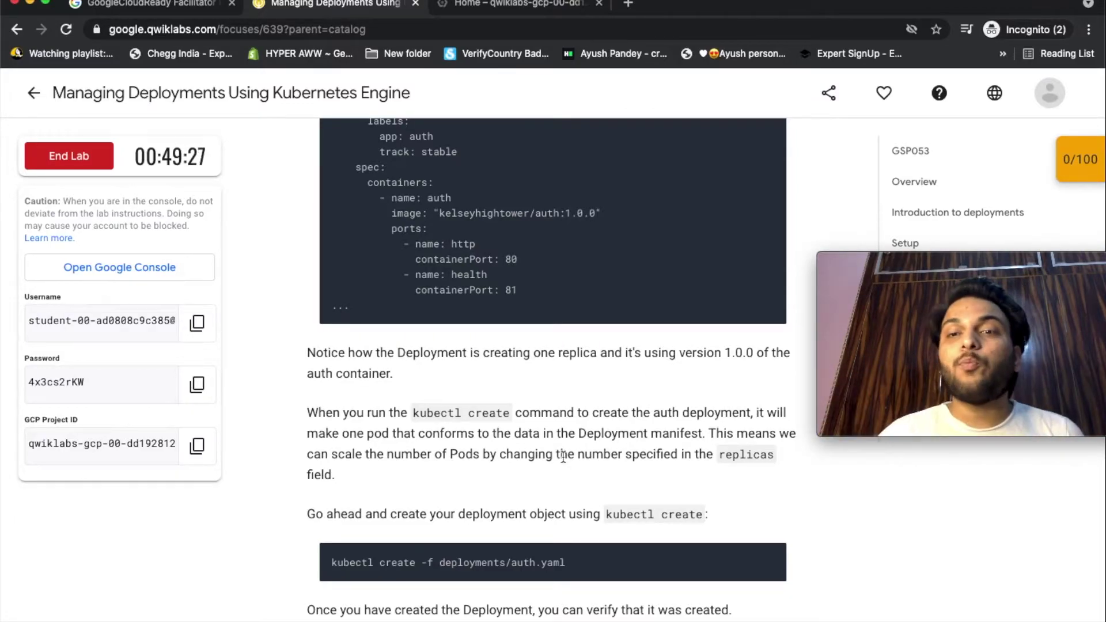
scroll(739, 569, "down", 2)
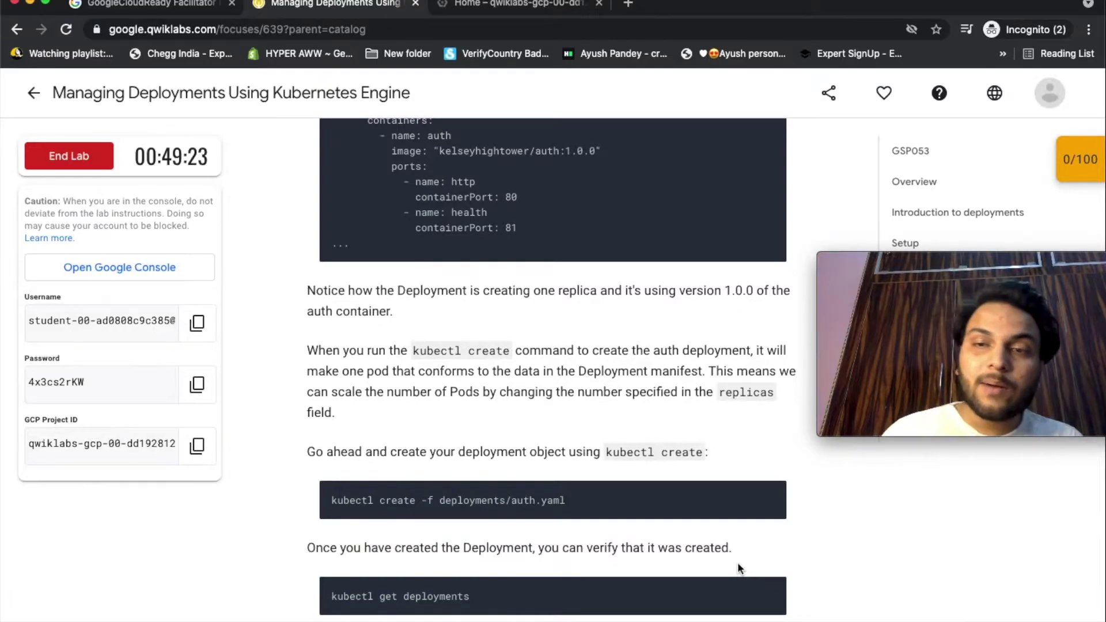
scroll(737, 562, "down", 3)
left_click(769, 412)
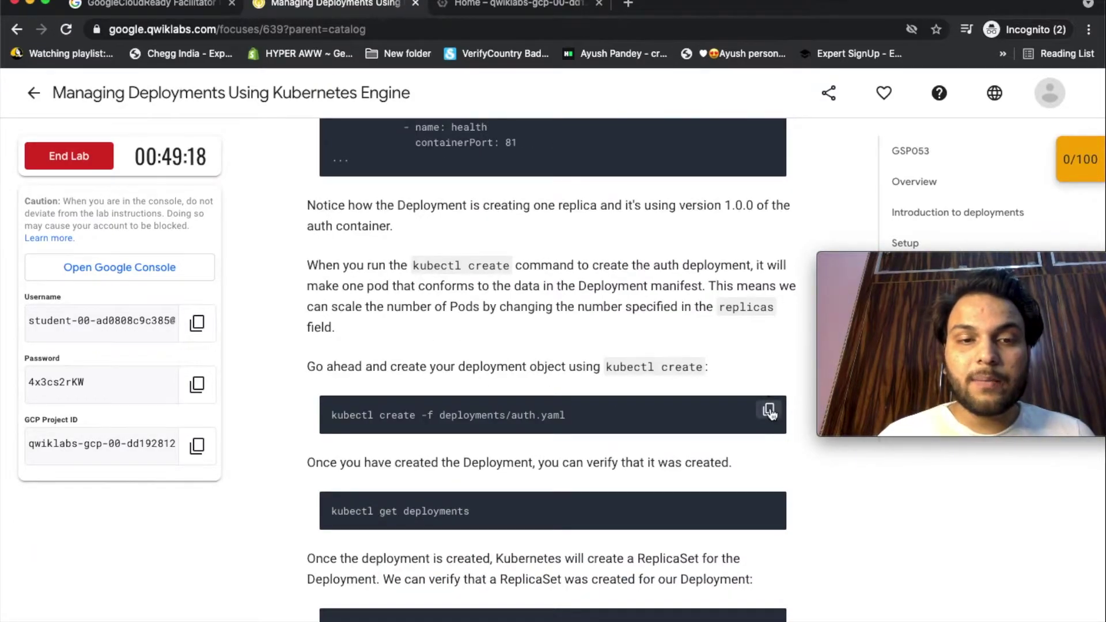
left_click(525, 5)
key("super+v")
key("Return")
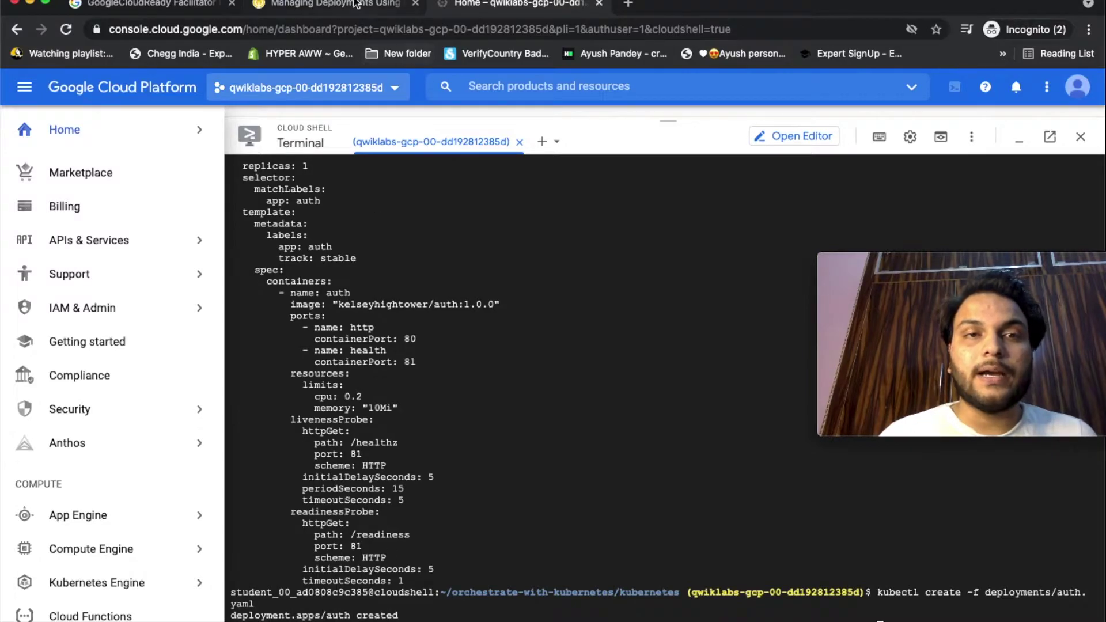
Step: Verify that the auth deployment was created by running the lab's kubectl get deployments command in Cloud Shell
left_click(363, 6)
scroll(412, 455, "down", 1)
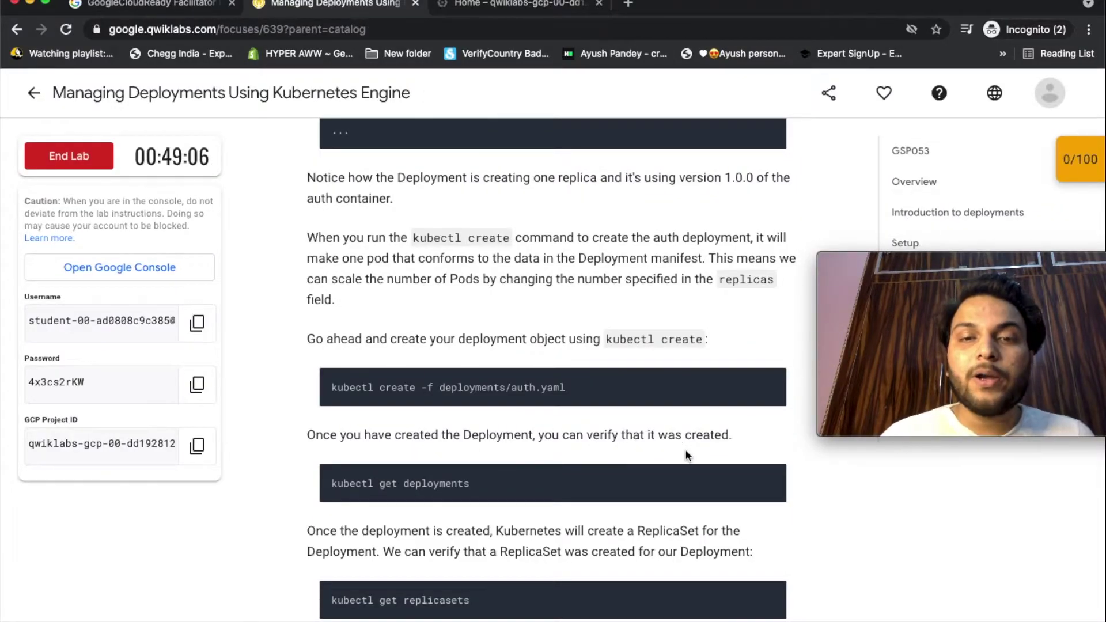
left_click(770, 478)
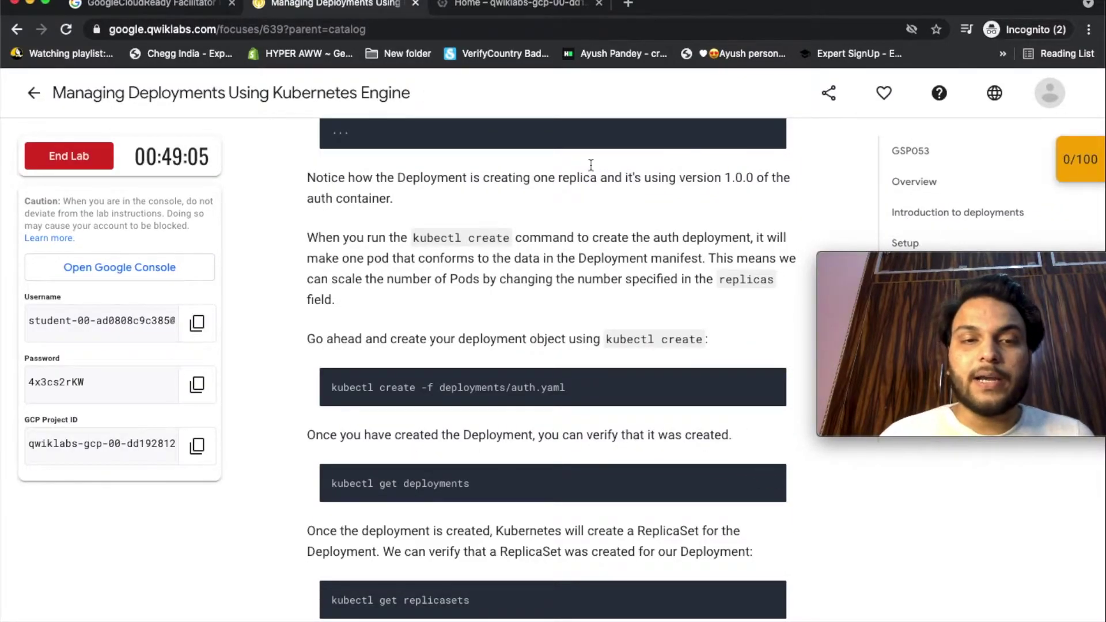
left_click(535, 5)
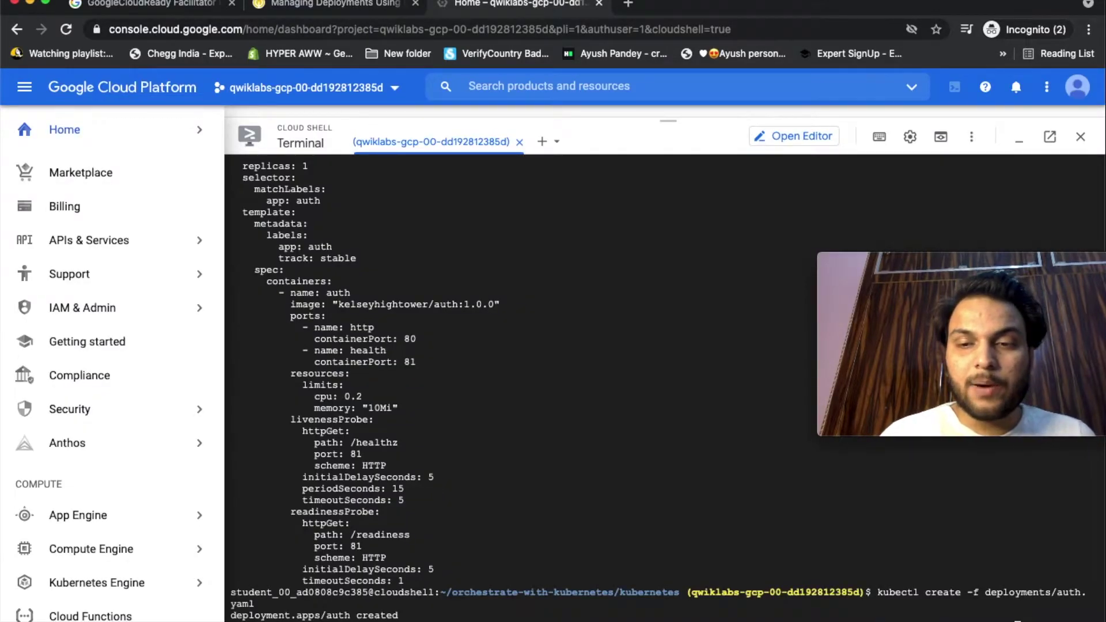
key("super+v")
key("Return")
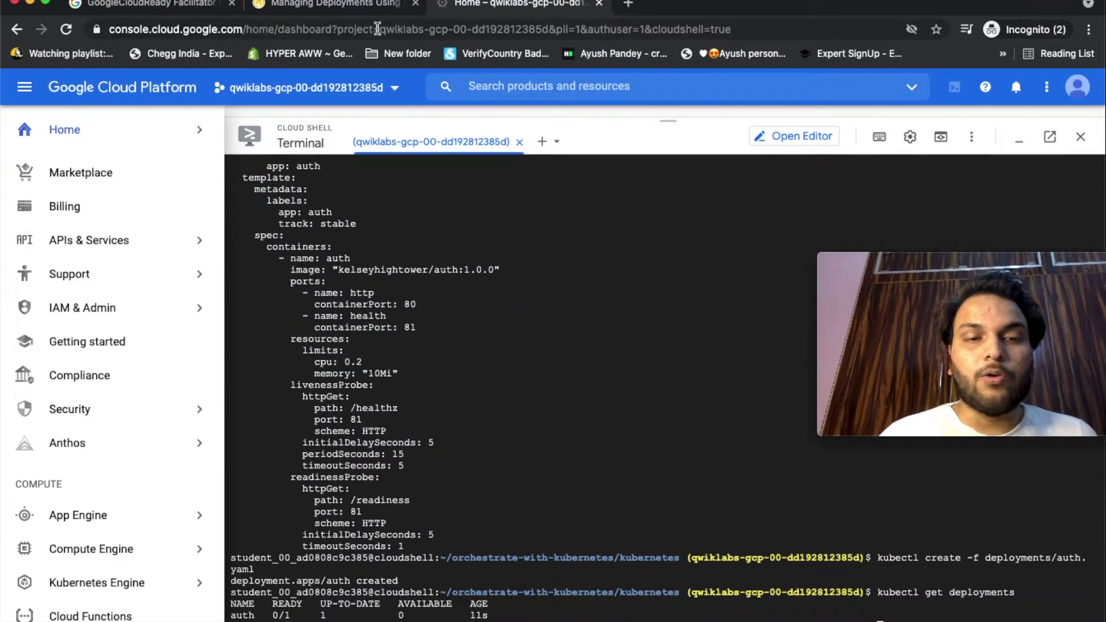
Step: Check the ReplicaSet of the auth deployment by running kubectl get replicasets in Cloud Shell
left_click(351, 4)
scroll(534, 458, "down", 1)
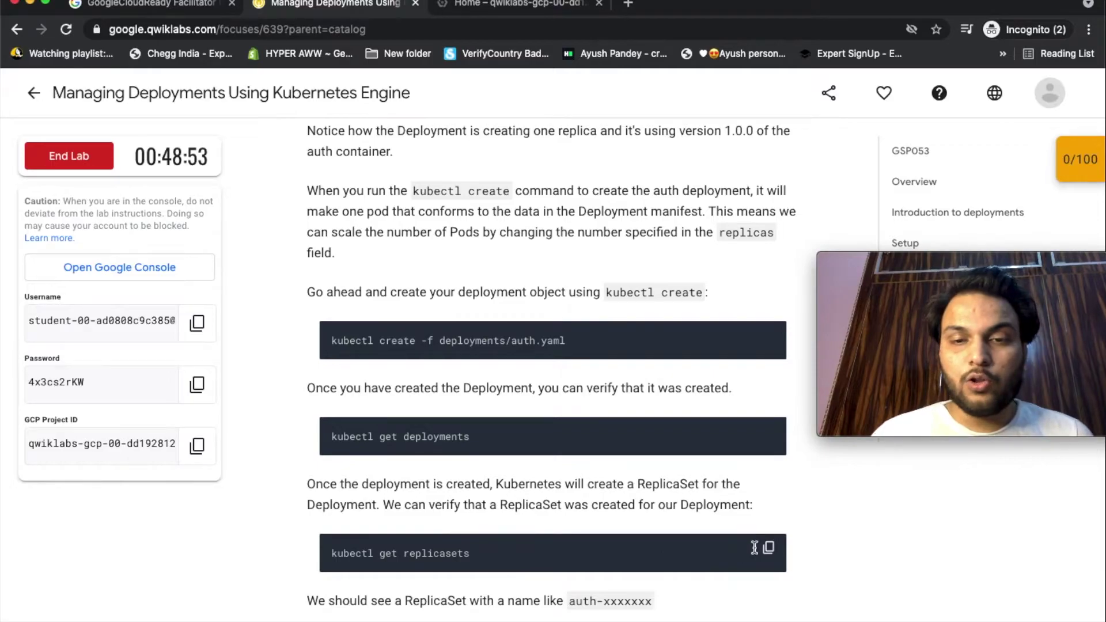
left_click(503, 4)
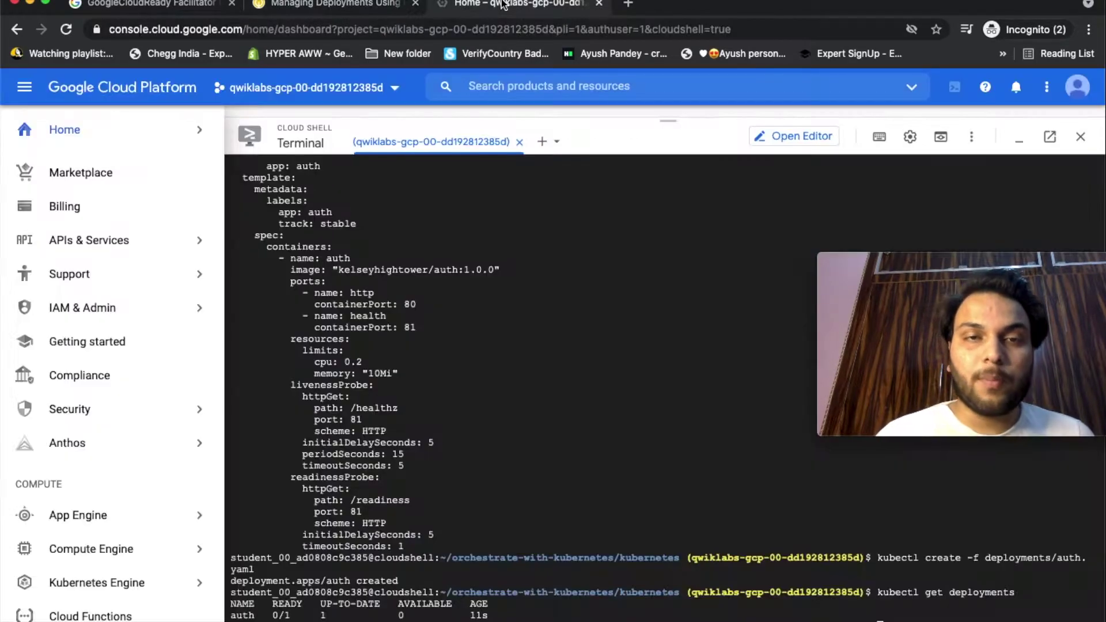
key("super+v")
key("Return")
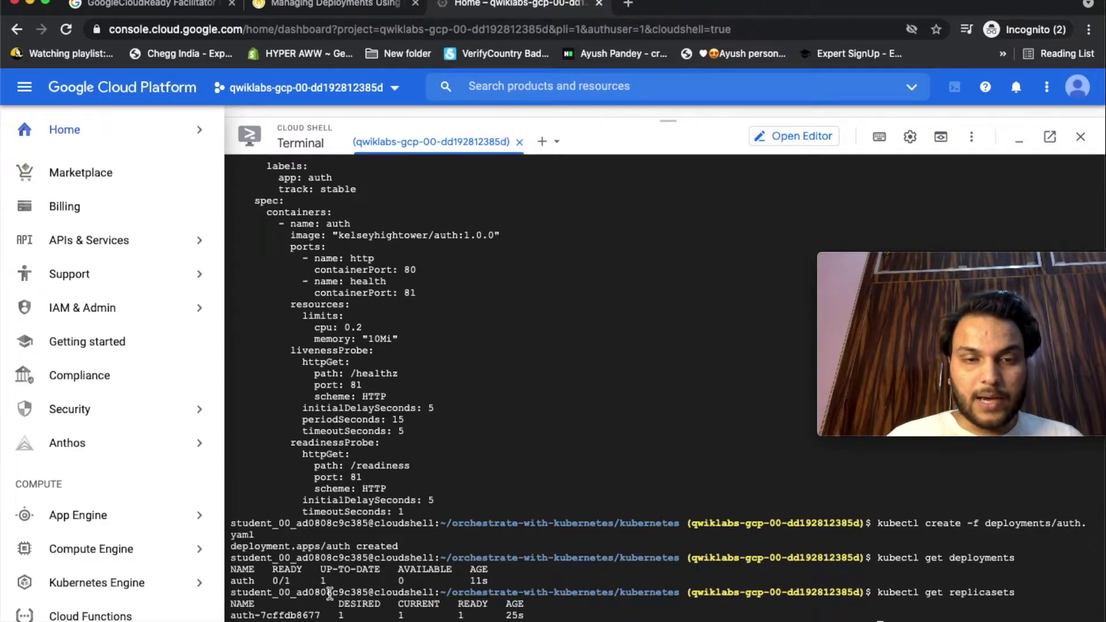
Step: View the pods created as part of the auth deployment by running kubectl get pods in Cloud Shell
key("ctrl+shift+Tab")
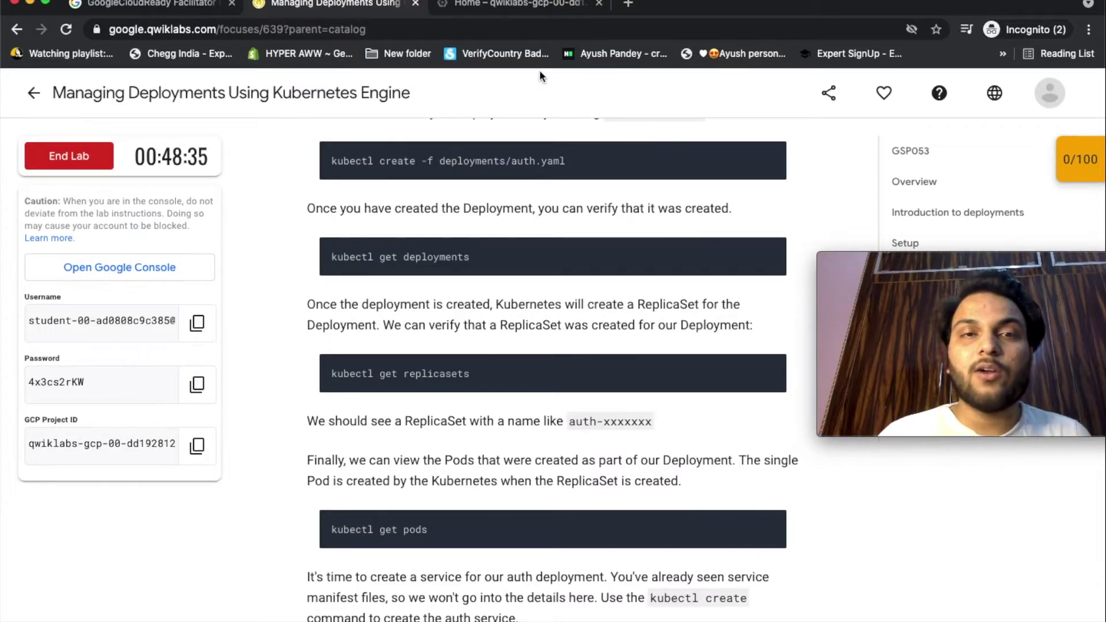
left_click(509, 7)
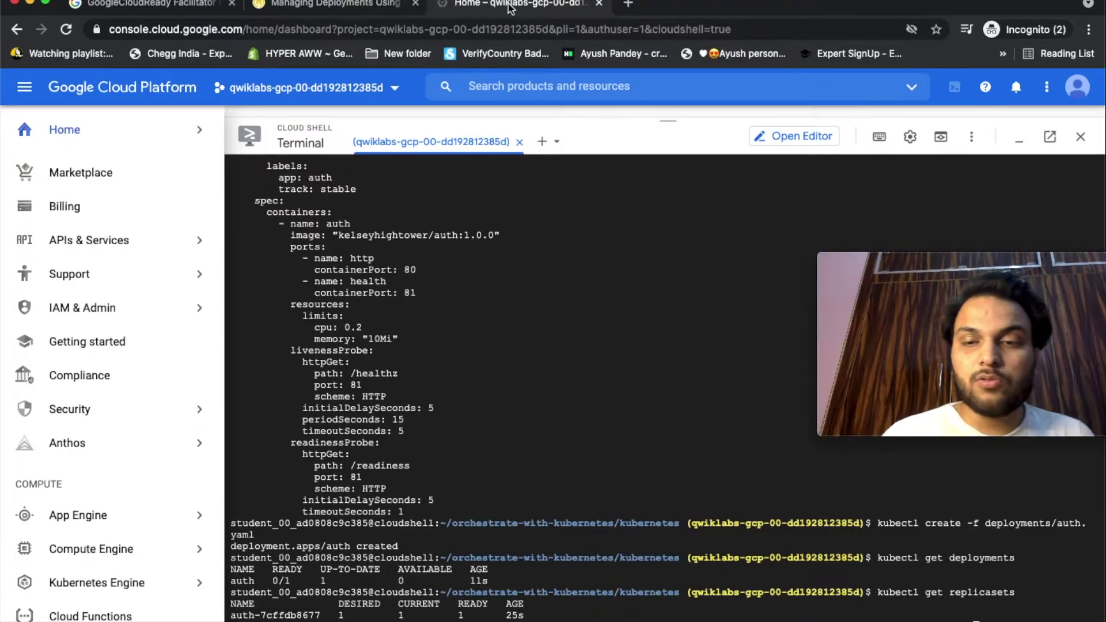
key("super+v")
key("Return")
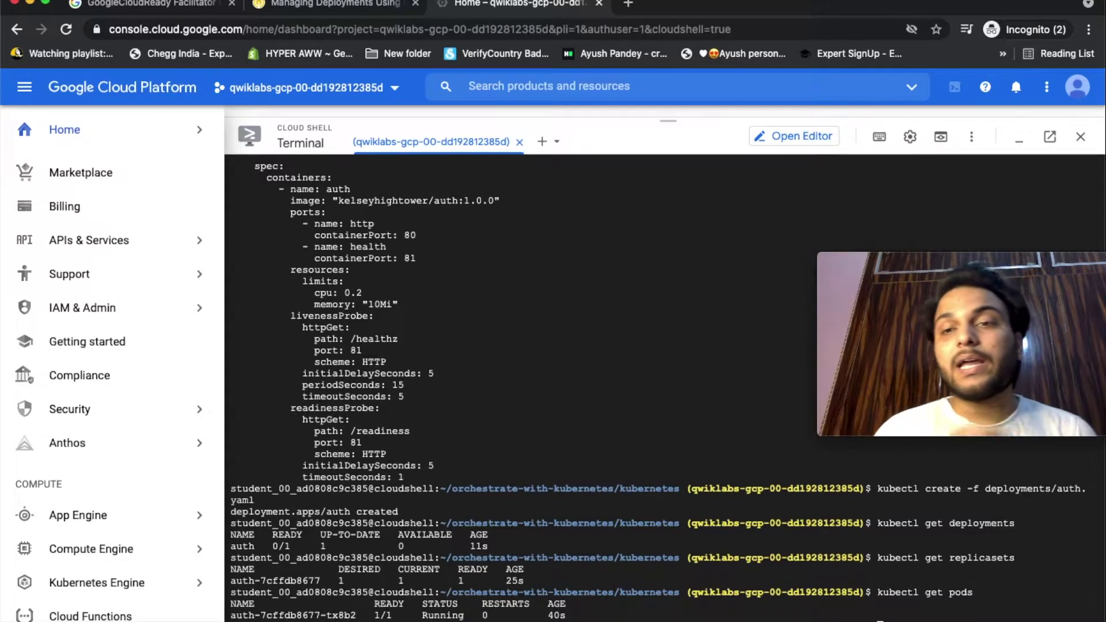
mouse_move(940, 286)
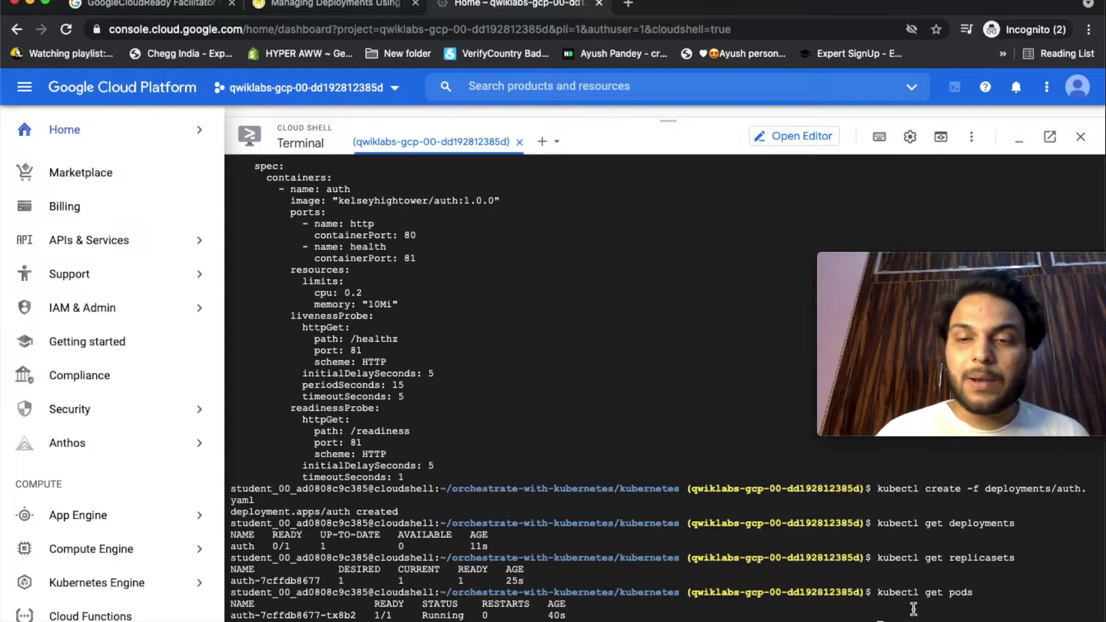
Step: Create the auth service by running kubectl create -f services/auth.yaml in Cloud Shell
key("ctrl+shift+Tab")
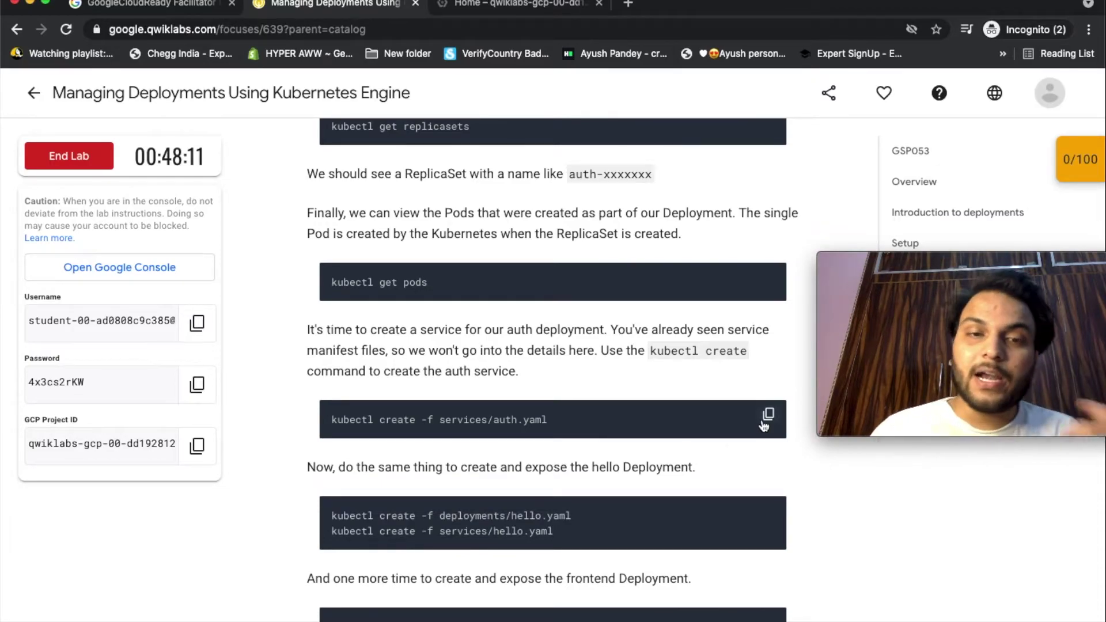
left_click(769, 424)
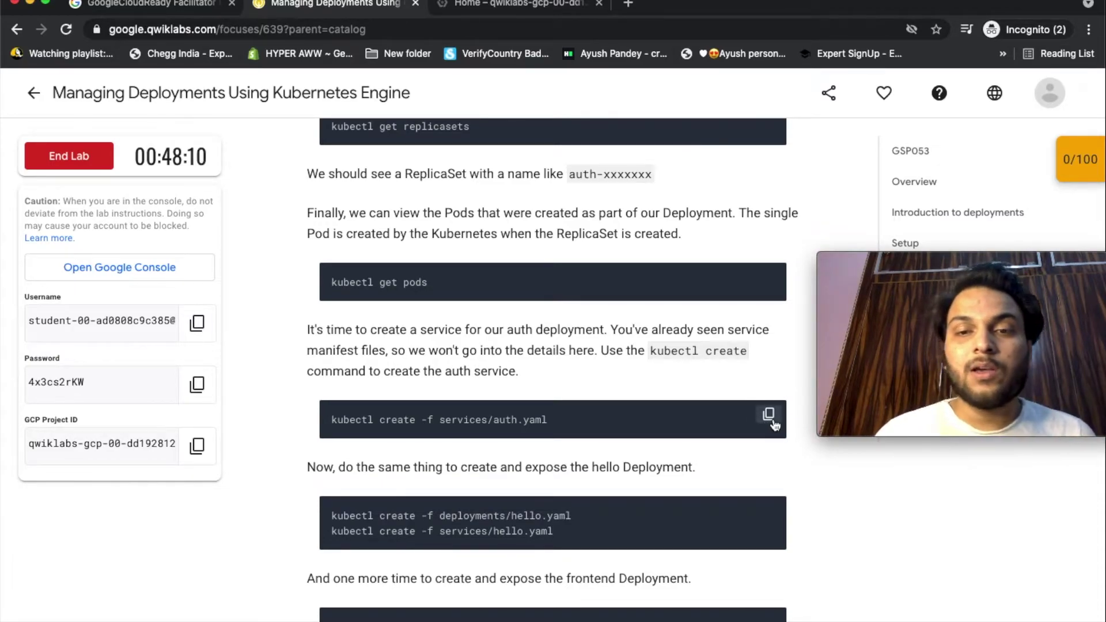
left_click(491, 8)
key("super+v")
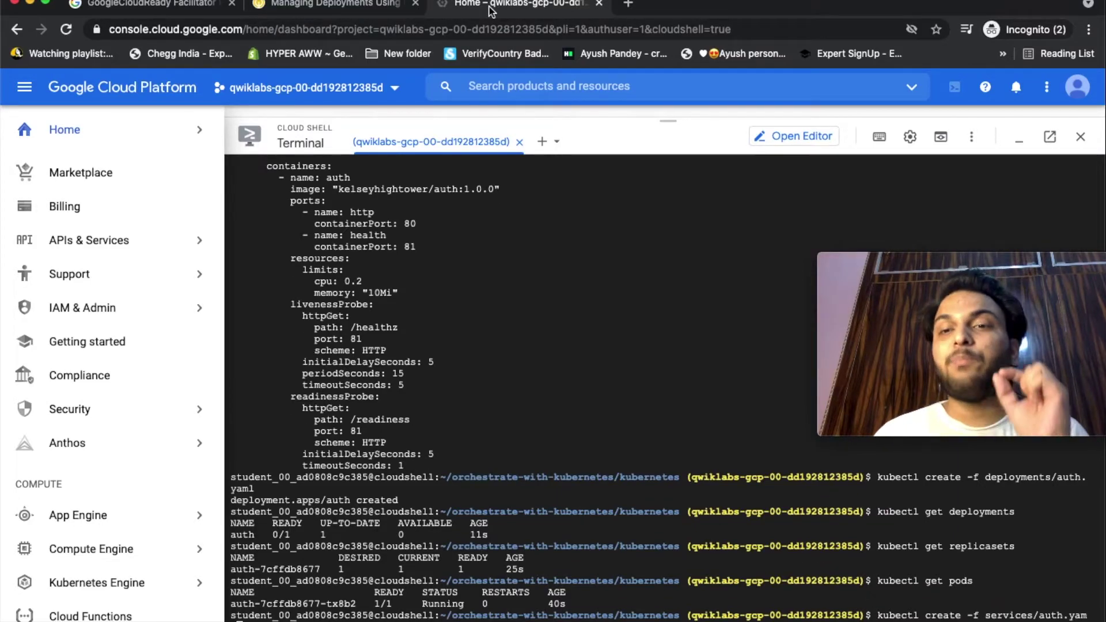
key("Return")
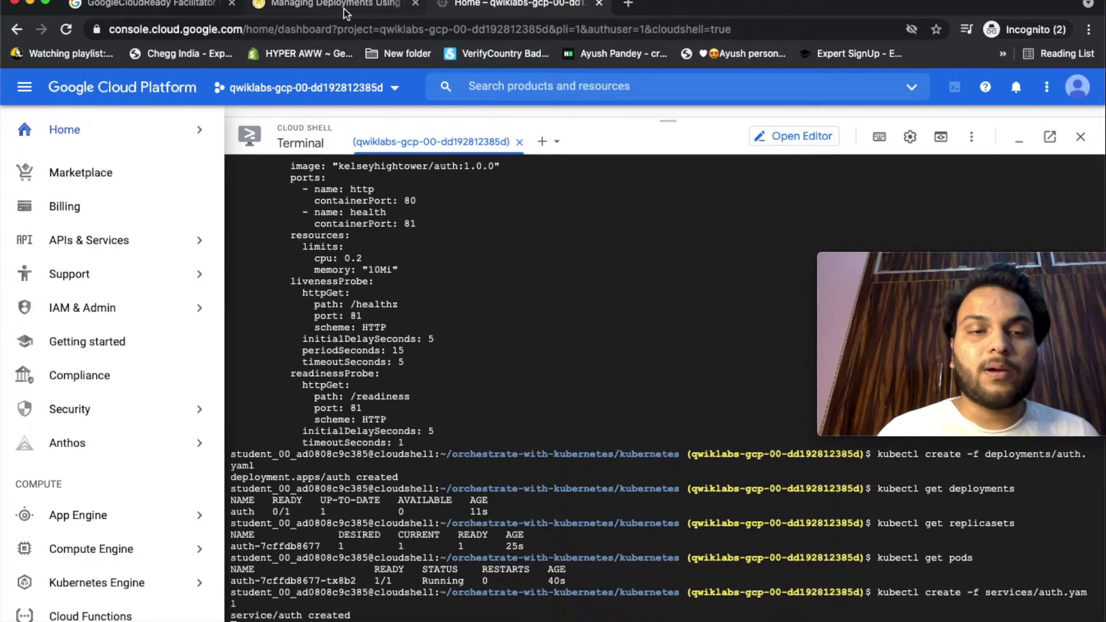
Step: Create and expose the hello deployment by running kubectl create for deployments/hello.yaml and services/hello.yaml in Cloud Shell
left_click(345, 7)
scroll(743, 465, "down", 3)
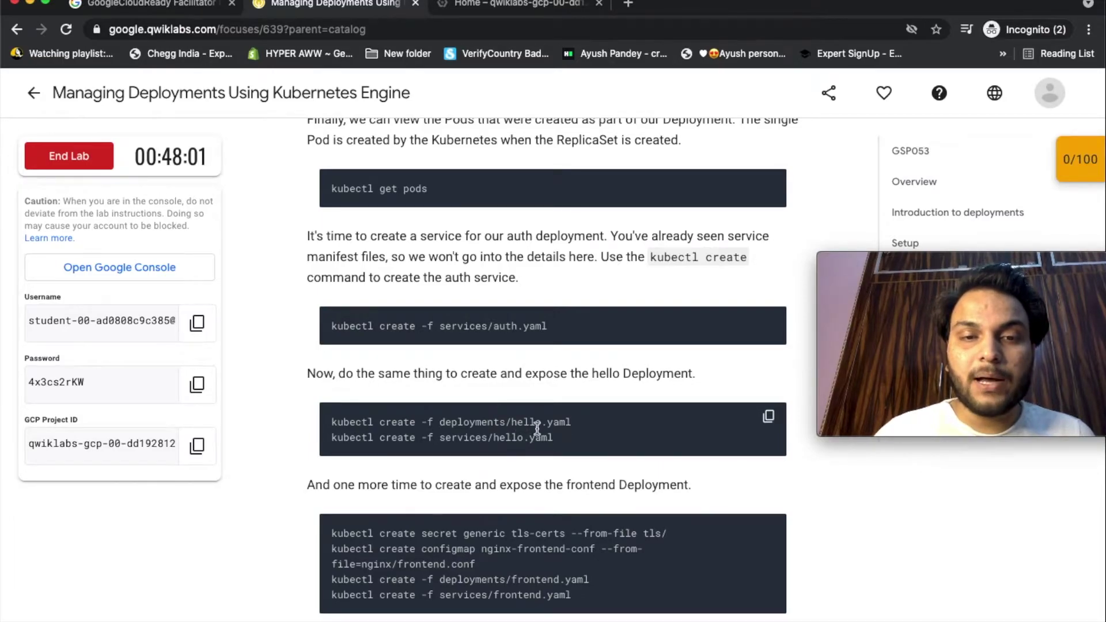
left_click(771, 415)
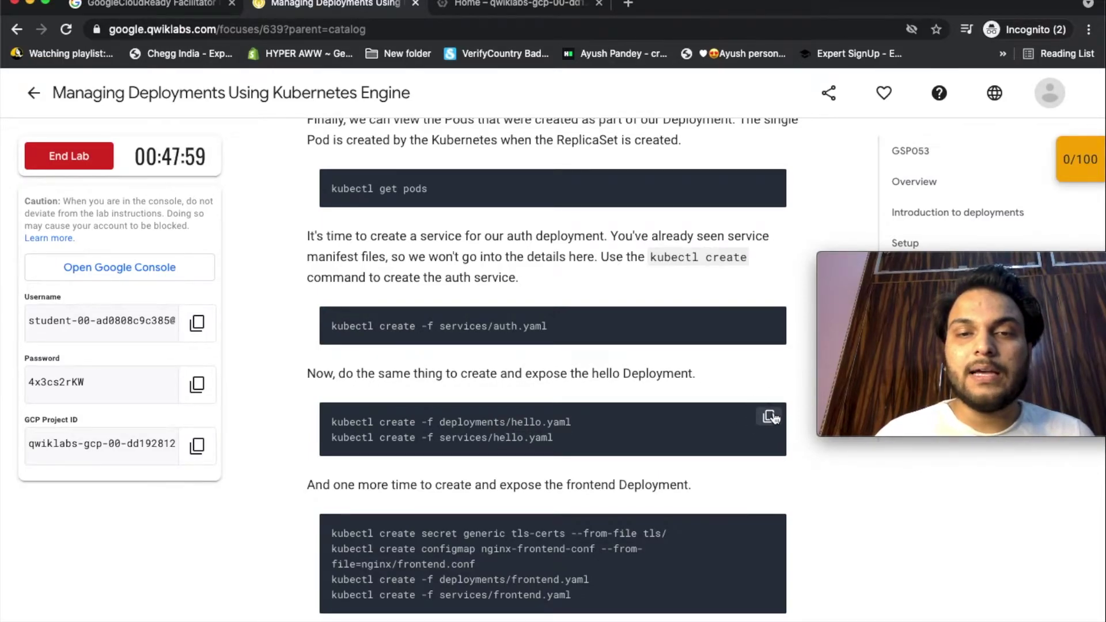
left_click(557, 7)
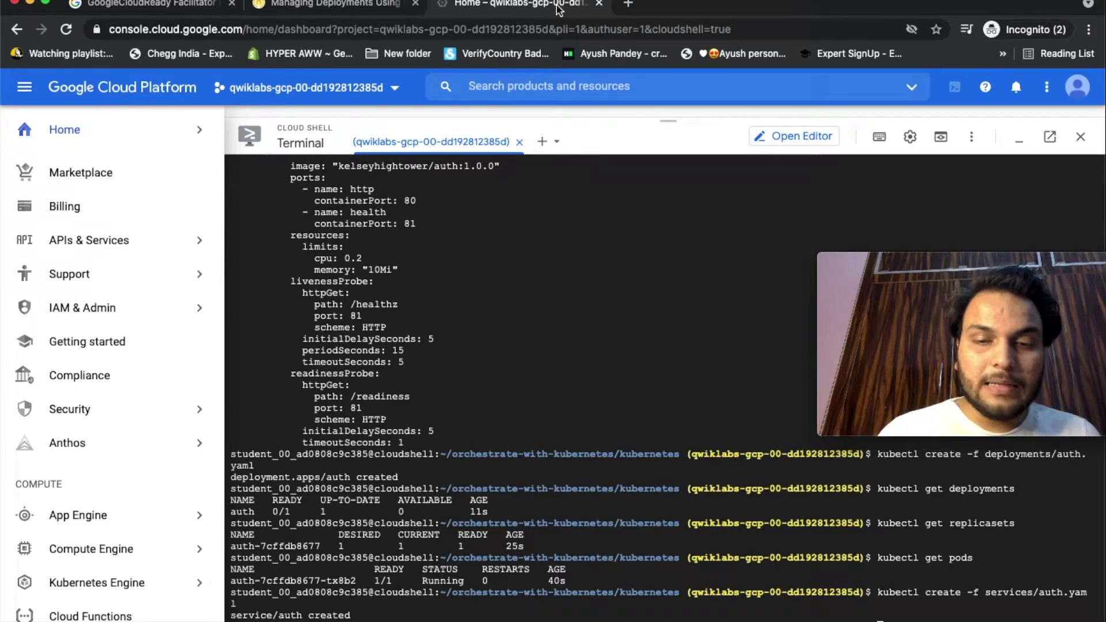
key("super+v")
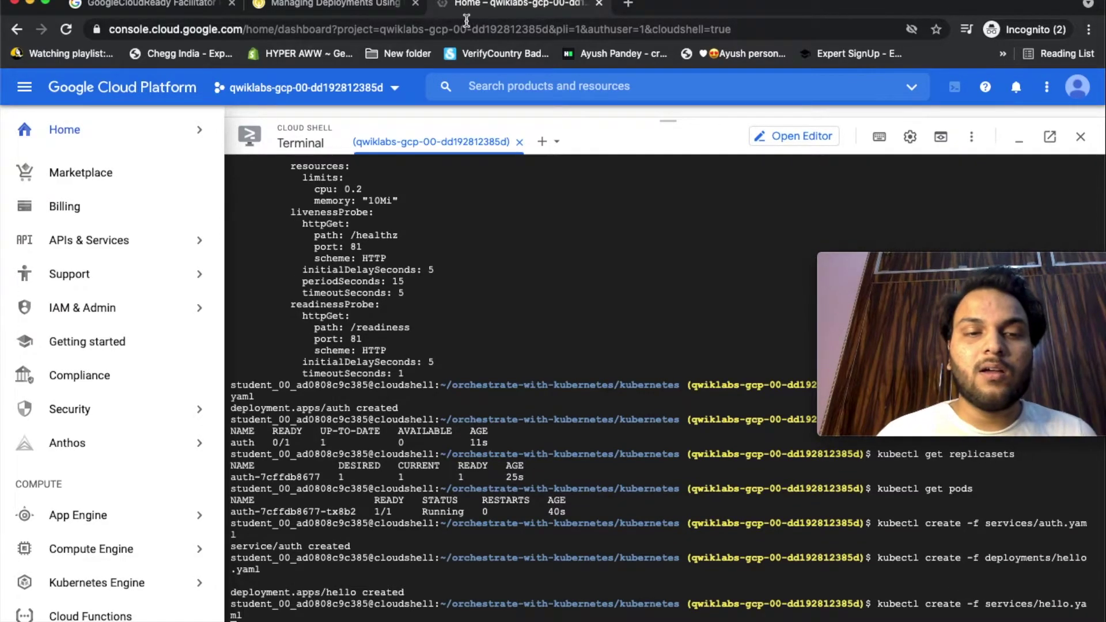
Step: Create and expose the frontend deployment with the lab's kubectl create commands for tls-certs, nginx-frontend-conf, deployments/frontend.yaml and services/frontend.yaml
left_click(334, 5)
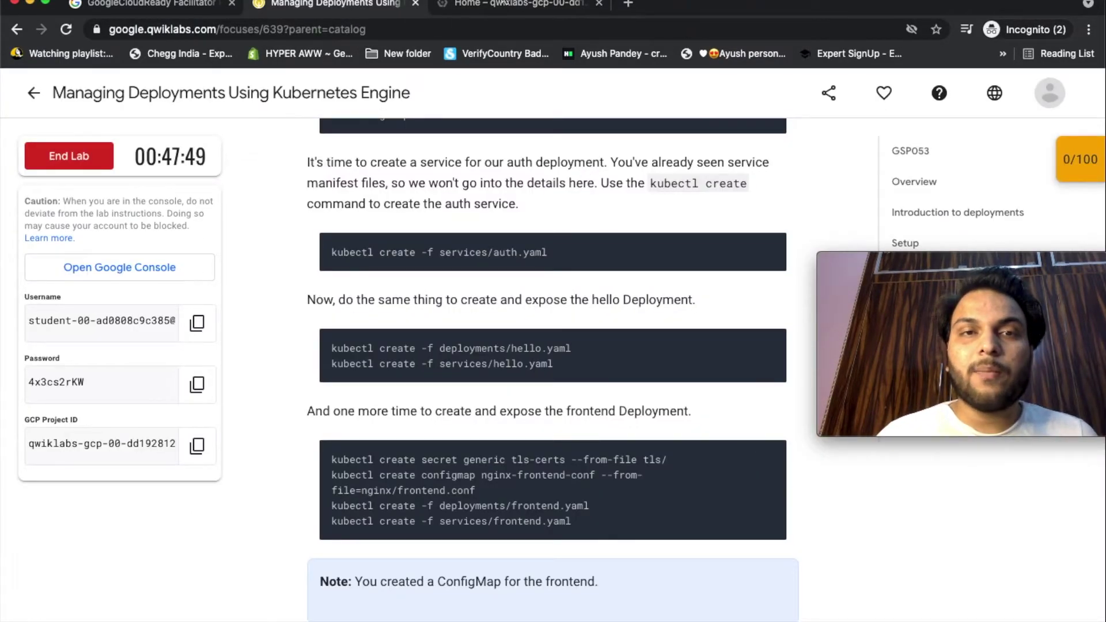
left_click(500, 6)
key("super+v")
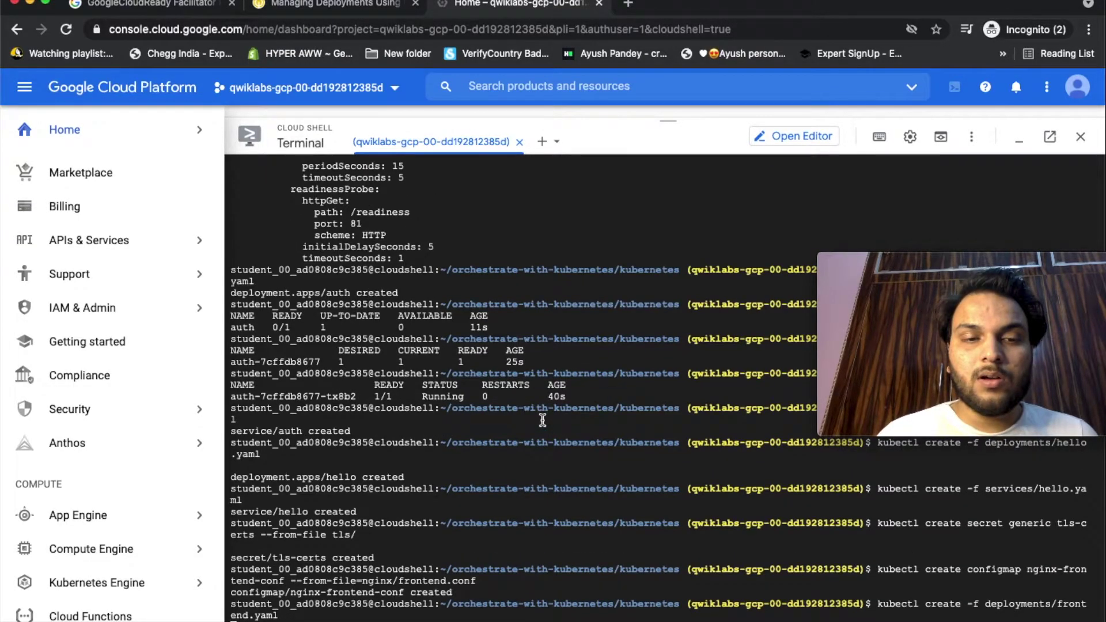
Step: Read the lab's instructions on getting the frontend's external IP, curling it and checking progress for the cluster and deployments task
left_click(354, 6)
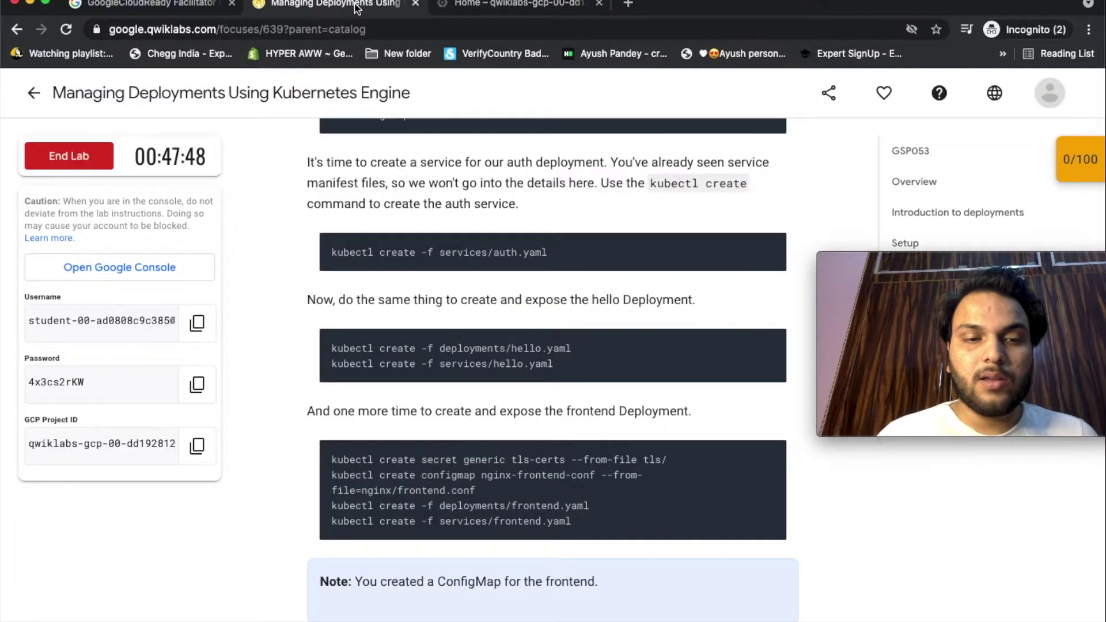
scroll(489, 415, "down", 5)
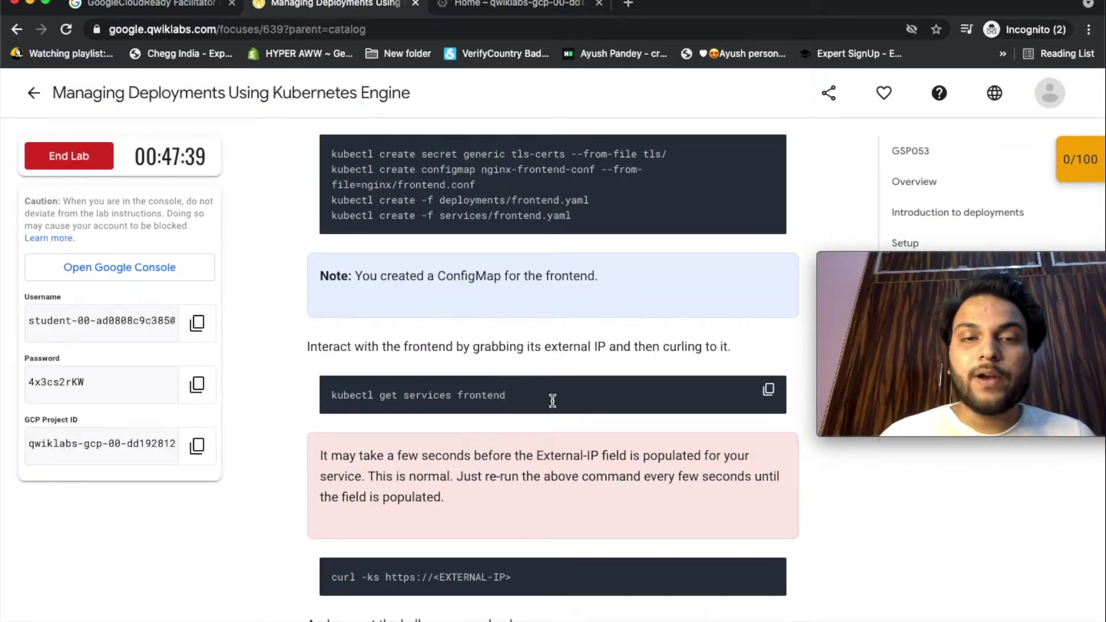
scroll(552, 402, "down", 1)
scroll(637, 372, "down", 5)
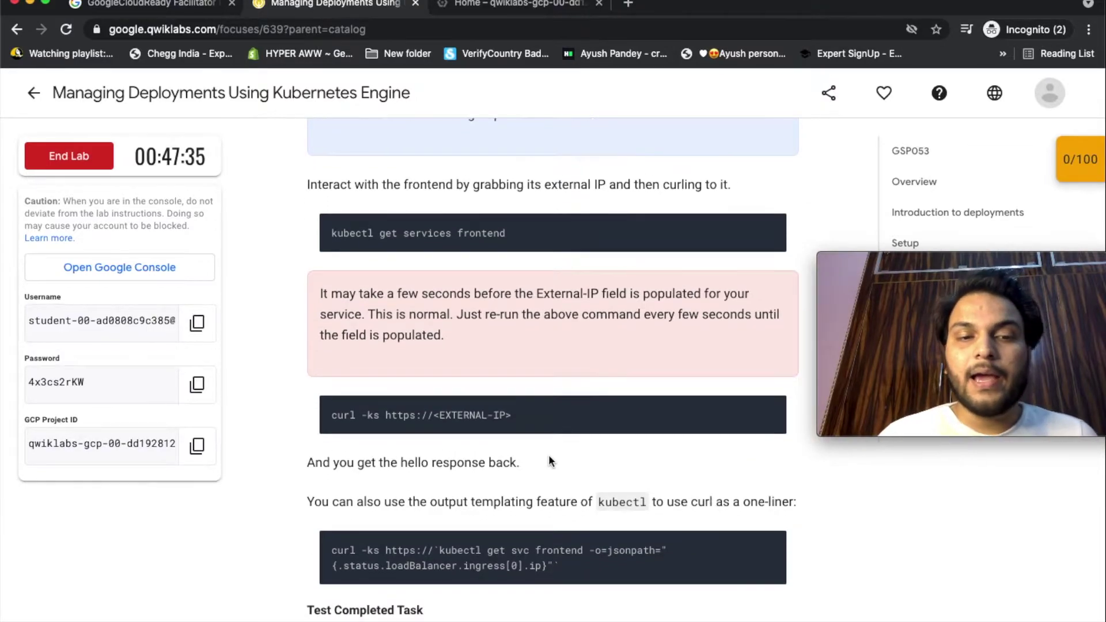
scroll(549, 455, "down", 5)
scroll(549, 455, "down", 3)
scroll(492, 422, "up", 2)
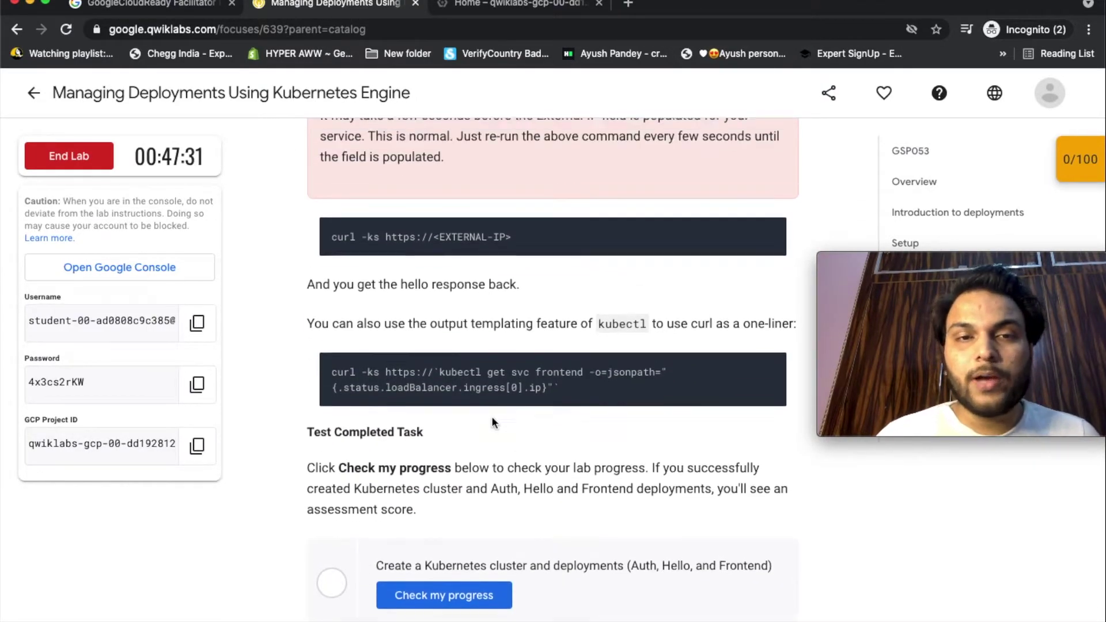
scroll(492, 422, "down", 1)
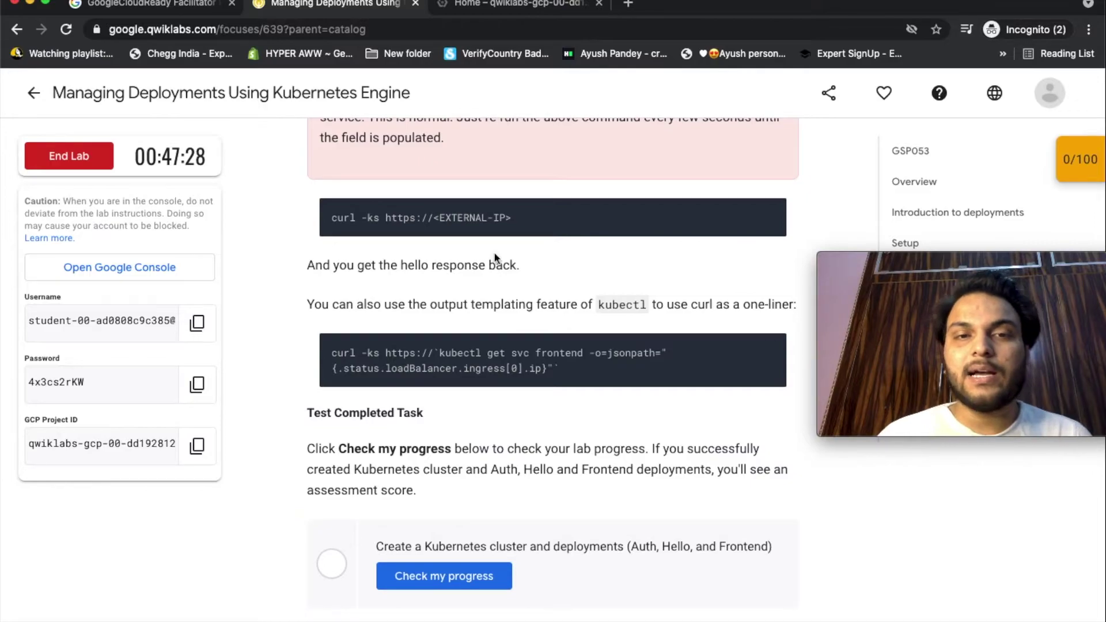
scroll(475, 257, "up", 8)
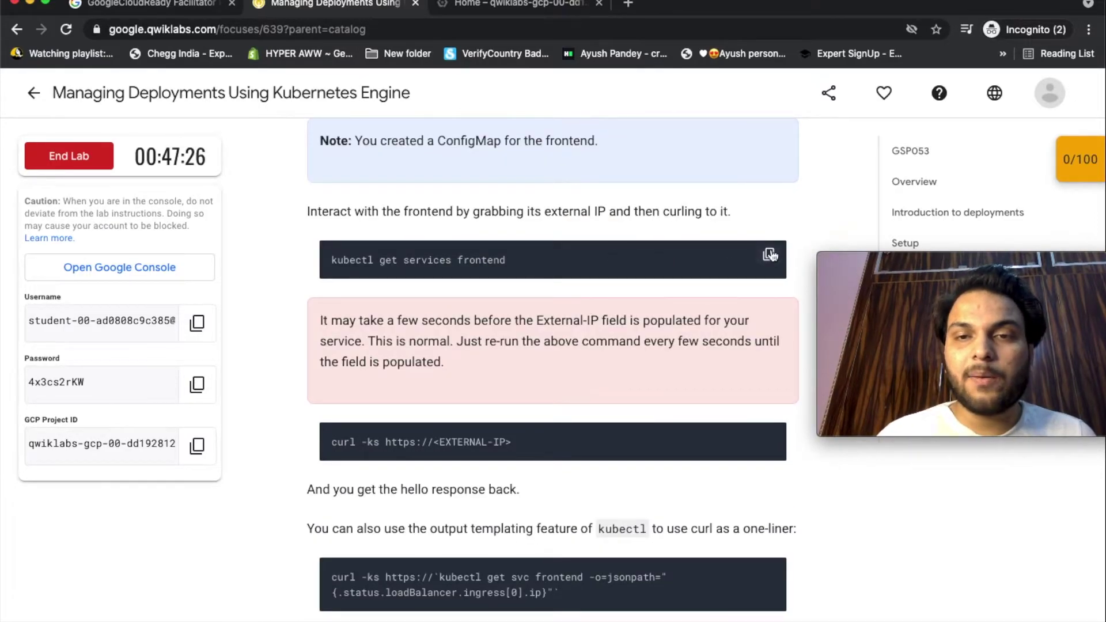
Step: Run kubectl get services frontend in Cloud Shell, repeating it until the external IP is assigned
left_click(572, 8)
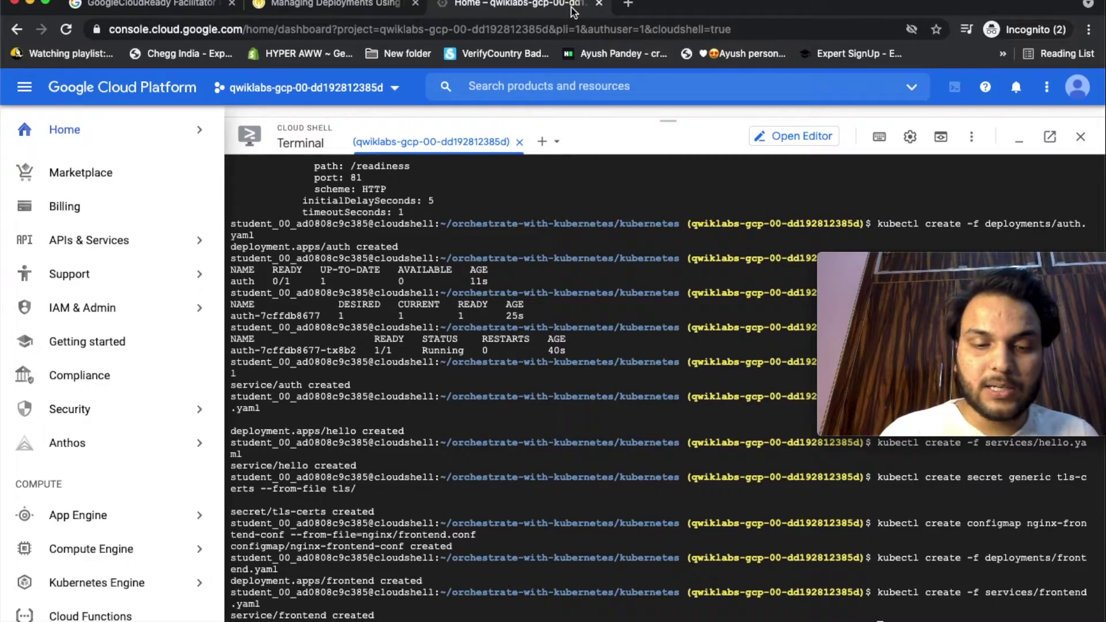
key("super+v")
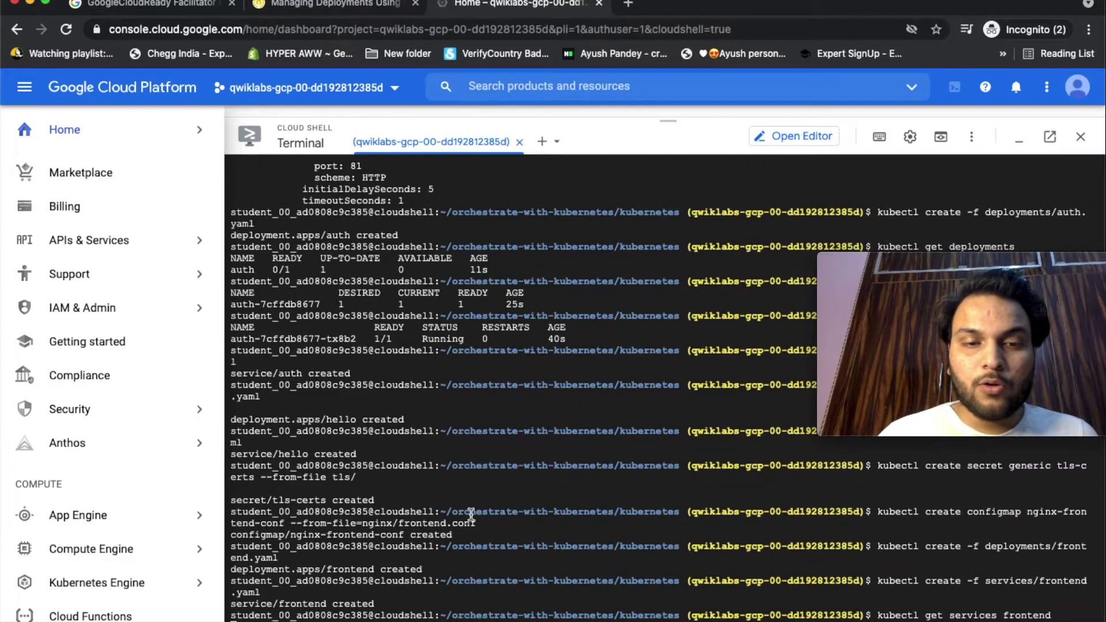
key("Return")
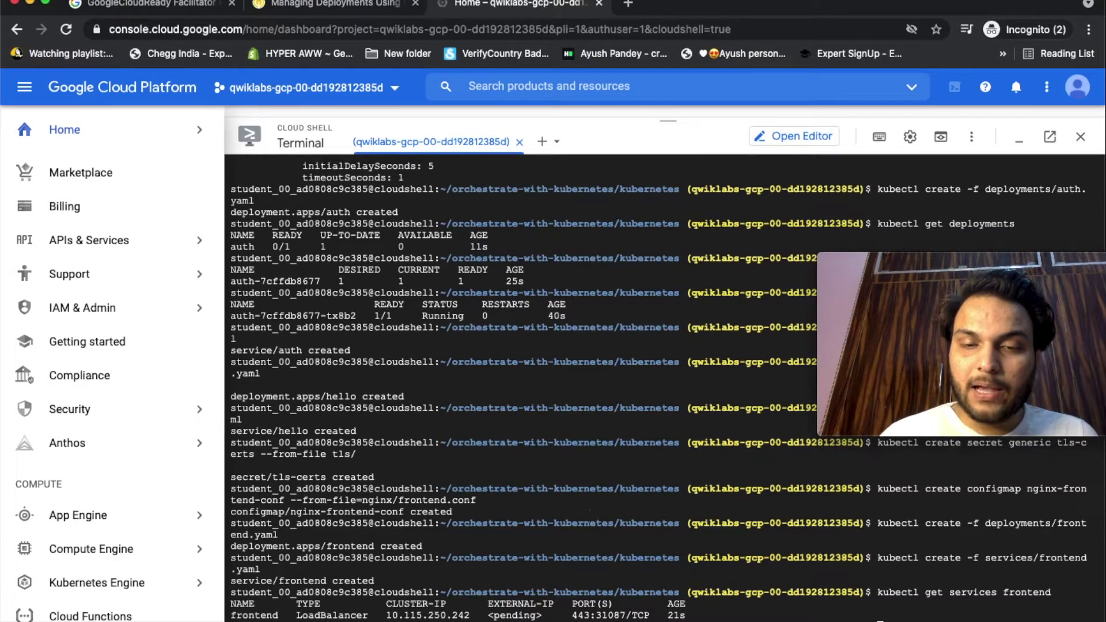
key("Up")
key("Return")
key("Up")
key("Return")
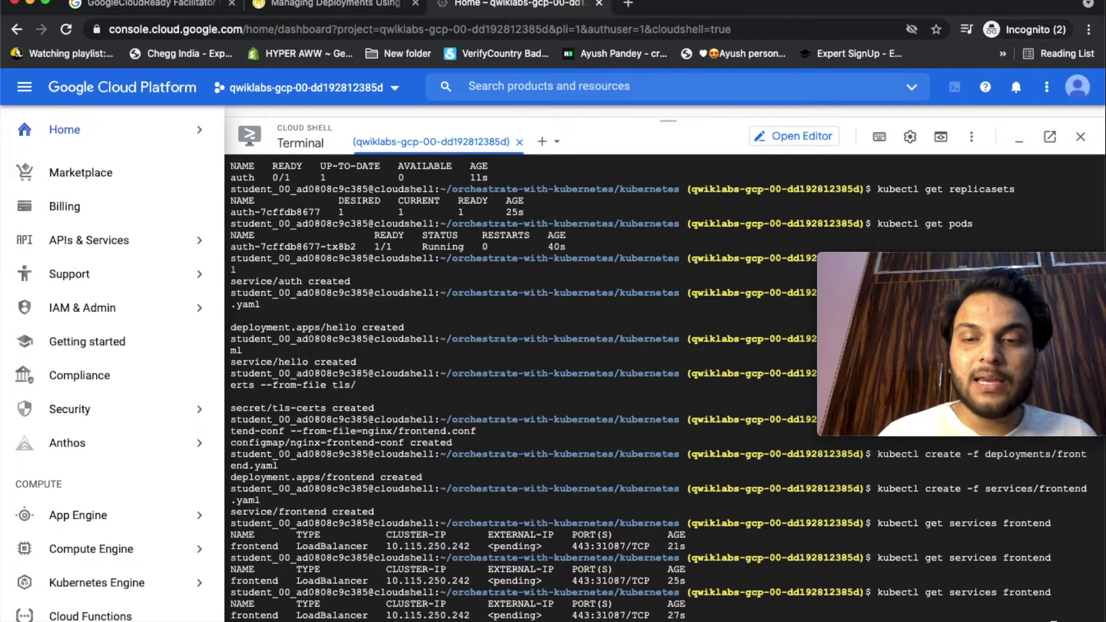
key("Up")
key("Return")
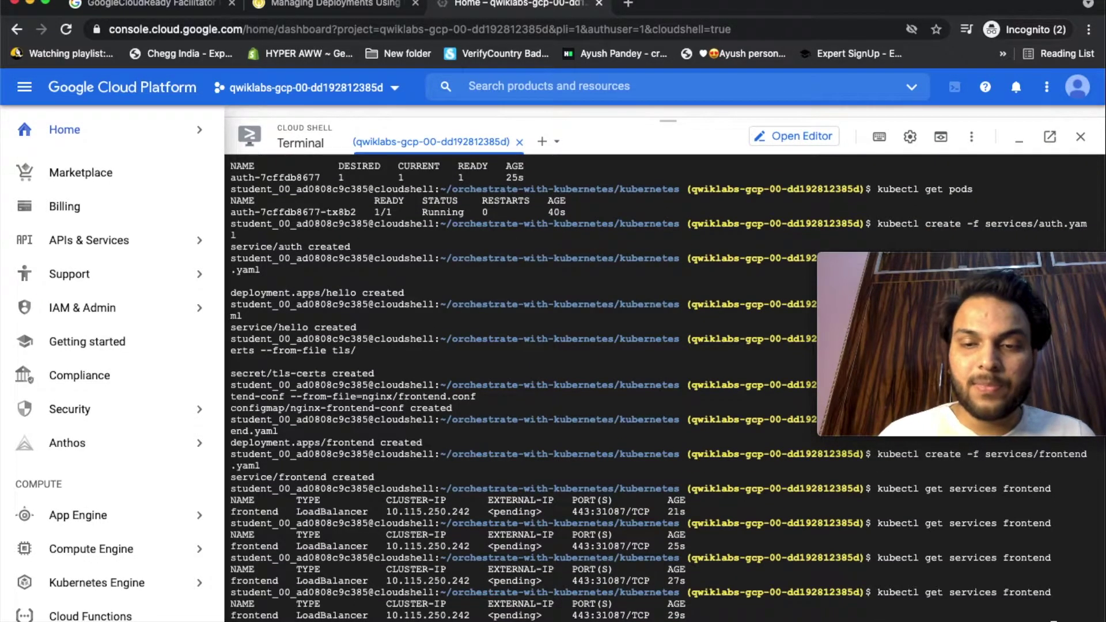
key("Return")
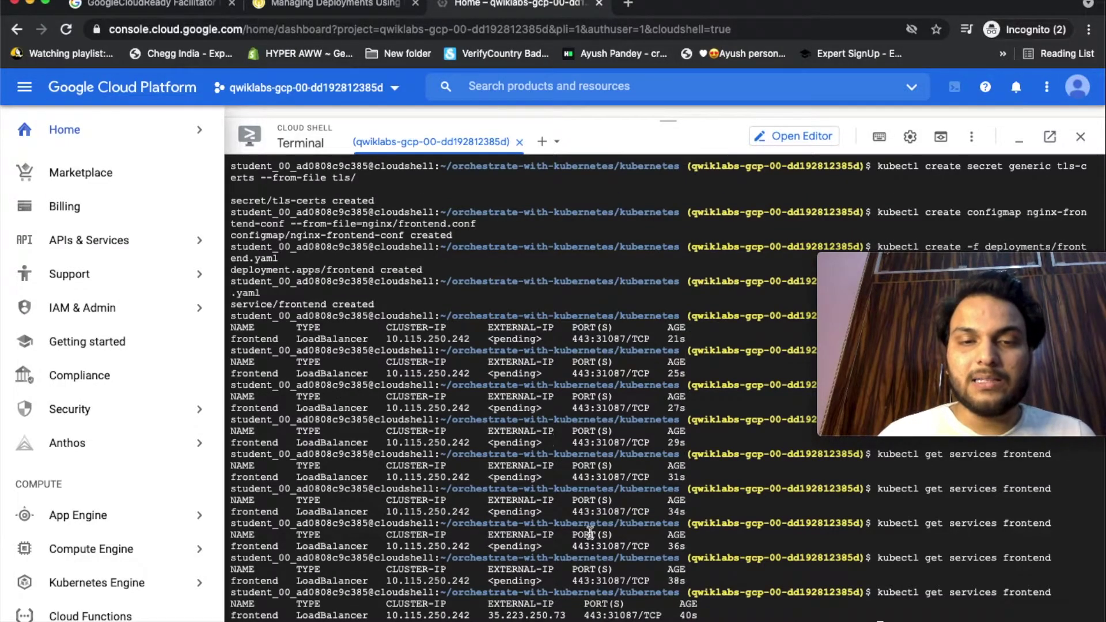
Step: Check the lab progress for the task Create a Kubernetes cluster and deployments (Auth, Hello, and Frontend)
left_click(339, 4)
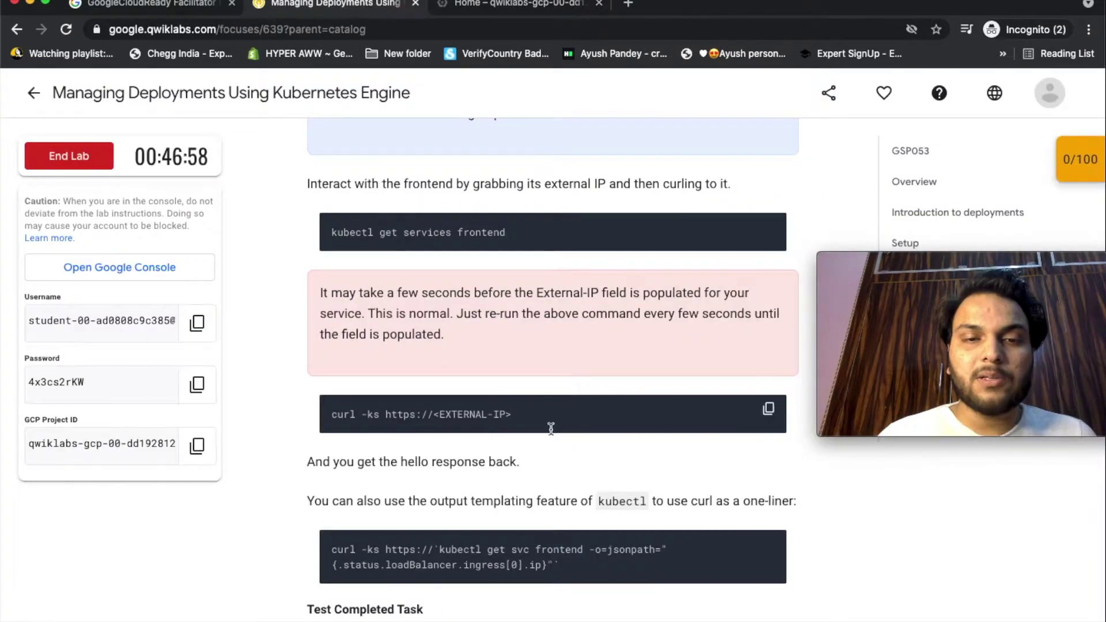
scroll(671, 500, "down", 2)
scroll(637, 482, "down", 4)
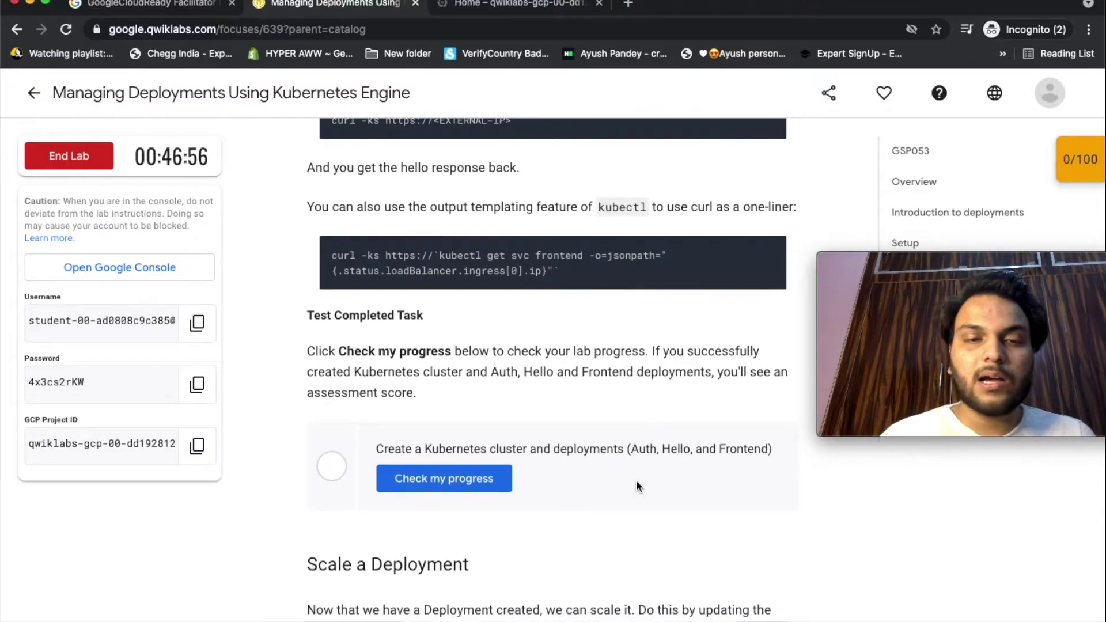
left_click(439, 479)
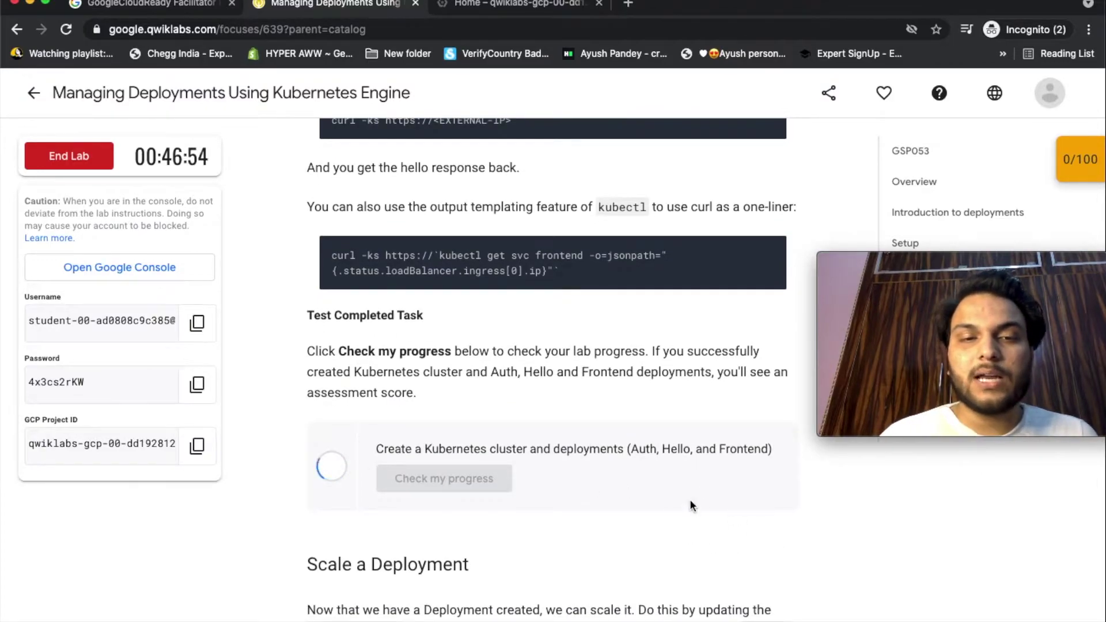
Step: Look up the replicas field by running the lab's kubectl explain deployment.spec.replicas command in Cloud Shell
scroll(886, 594, "down", 1)
scroll(885, 588, "down", 4)
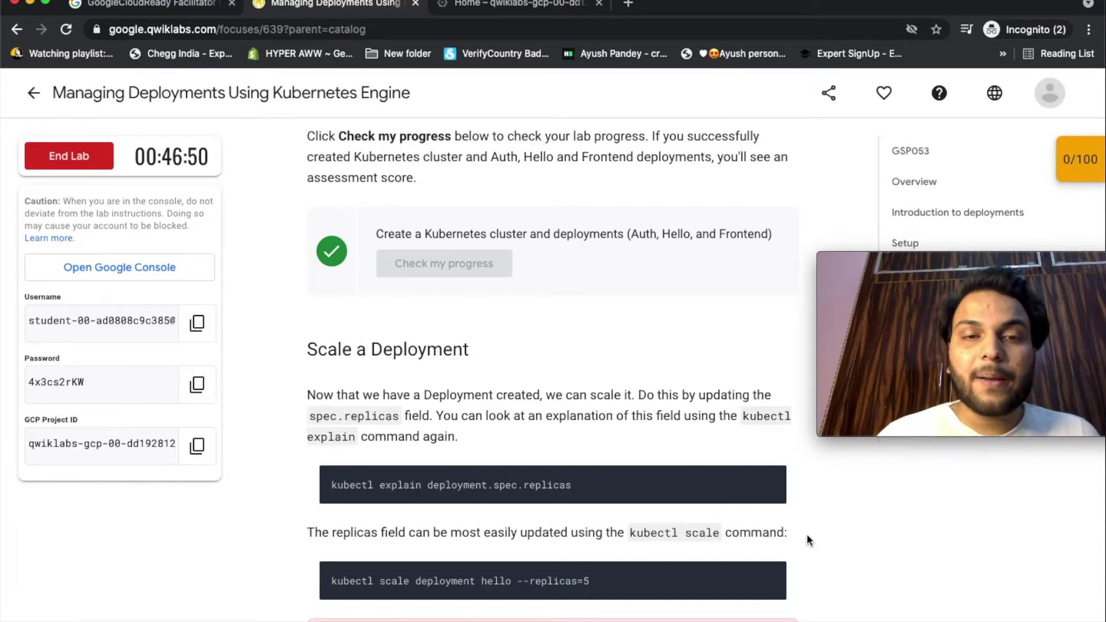
scroll(804, 538, "down", 1)
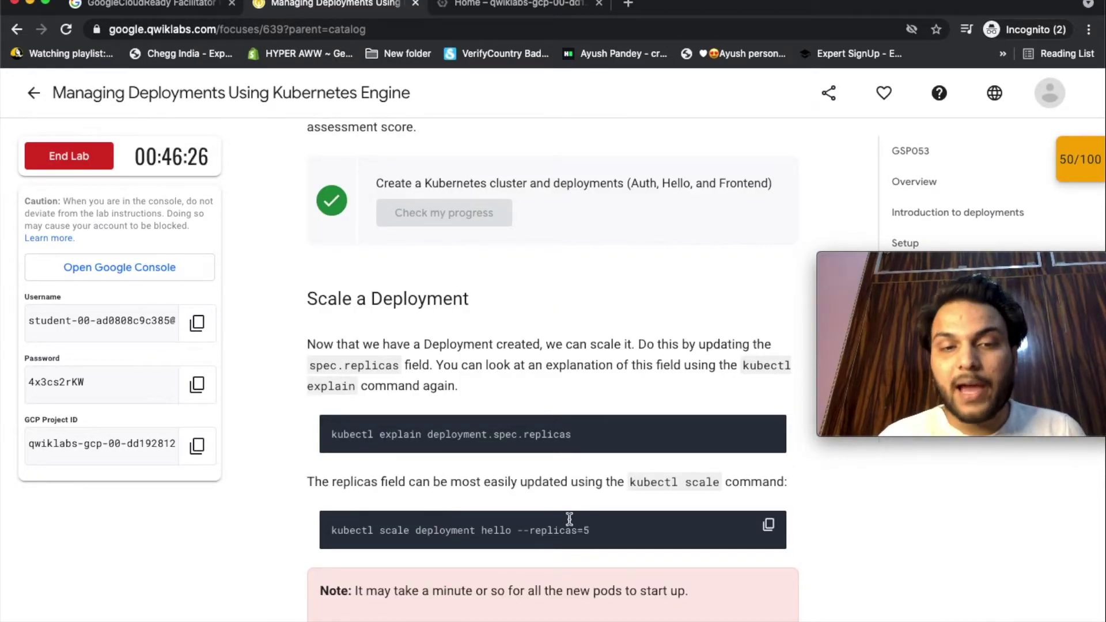
scroll(776, 558, "down", 1)
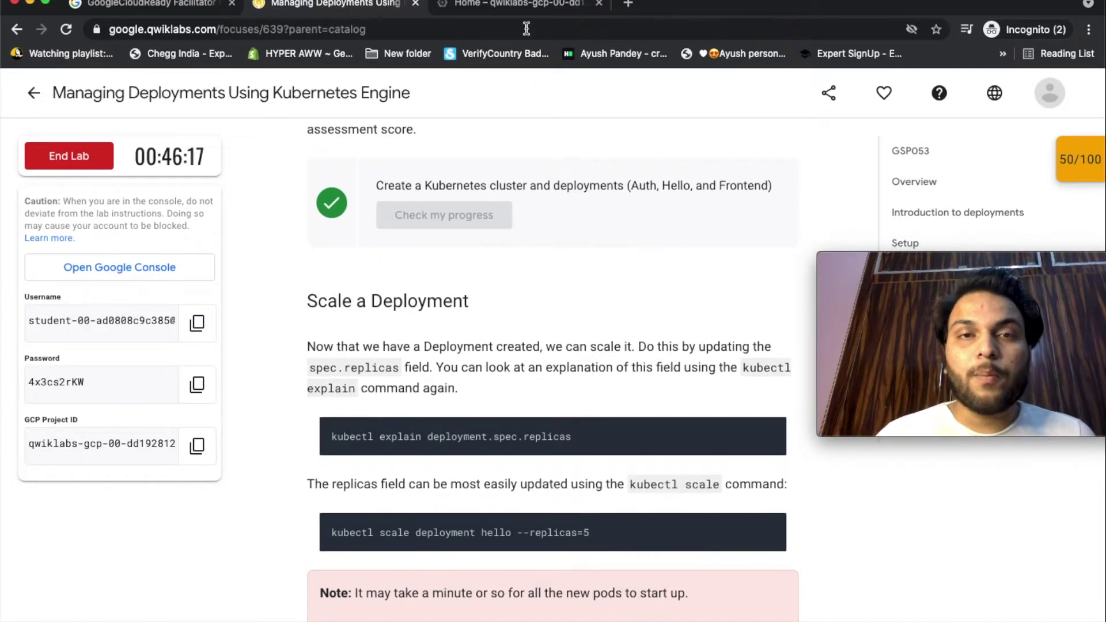
left_click(527, 5)
key("super+v")
key("Return")
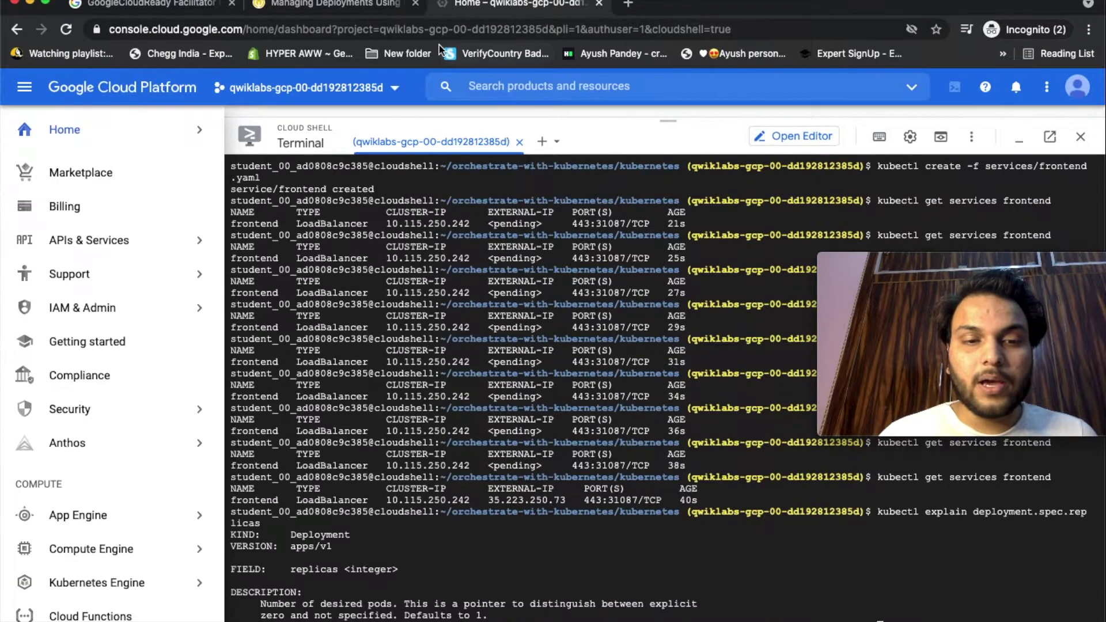
Step: Scale the hello deployment to 5 replicas by running kubectl scale deployment hello --replicas=5 in Cloud Shell
left_click(334, 4)
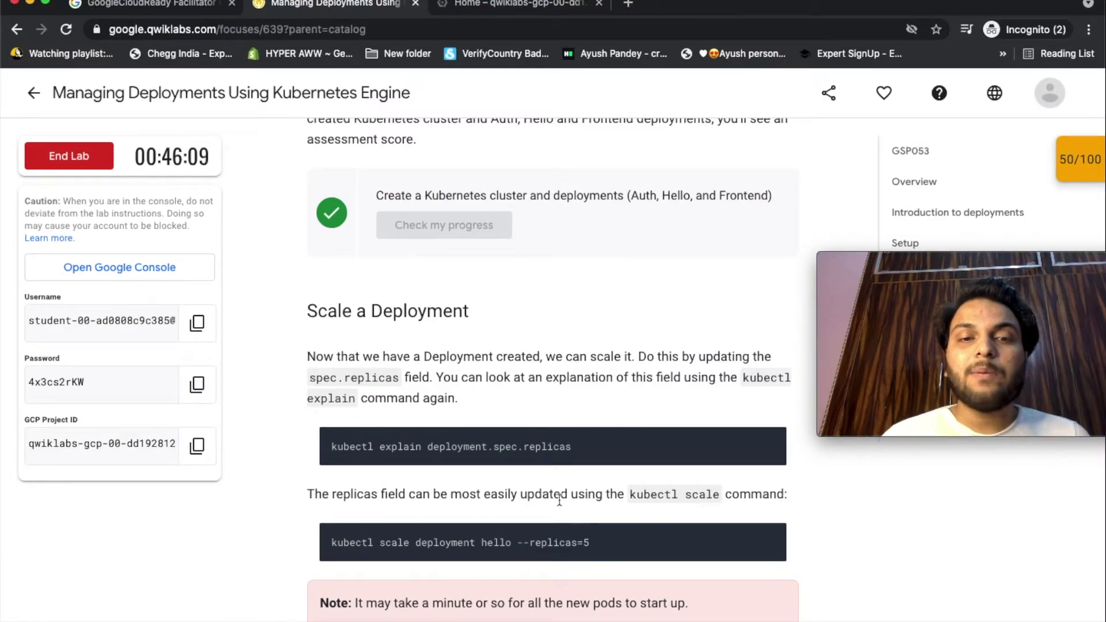
scroll(615, 503, "down", 1)
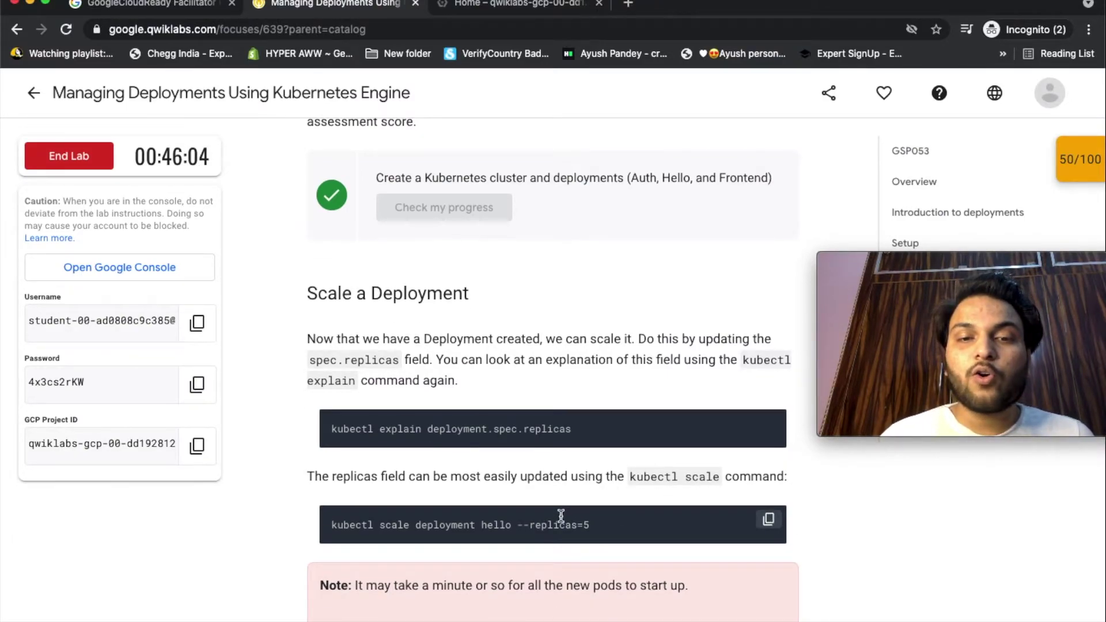
left_click(504, 12)
key("ctrl+v")
key("Return")
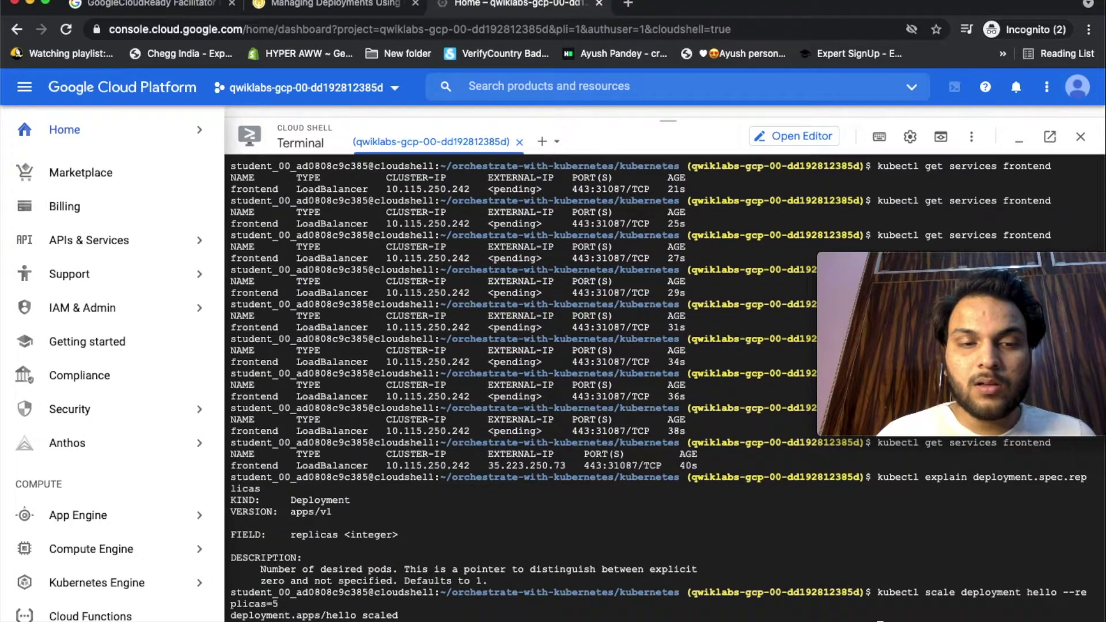
Step: Count the running hello pods after scaling up with kubectl get pods | grep hello- | wc -l in Cloud Shell
left_click(358, 6)
scroll(814, 482, "down", 1)
scroll(814, 482, "down", 4)
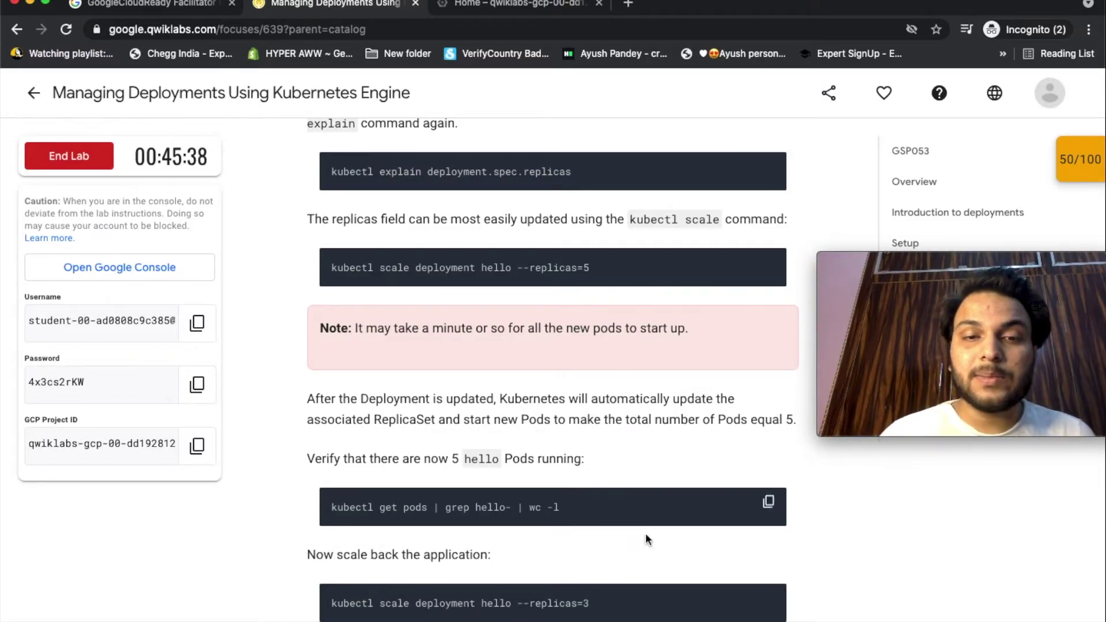
left_click(768, 501)
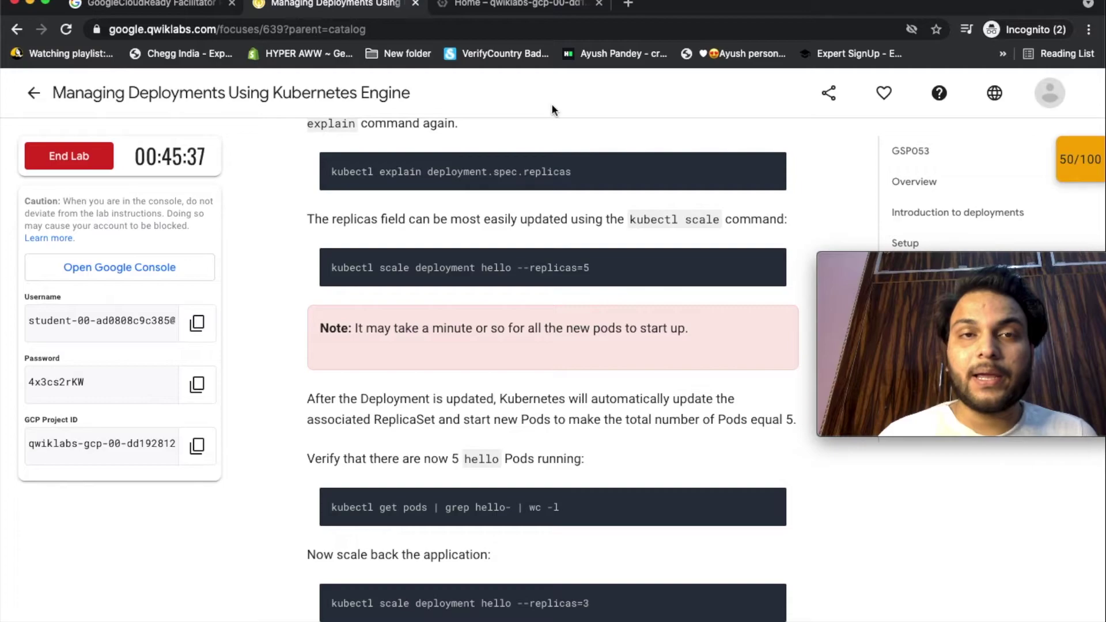
left_click(525, 12)
key("super+v")
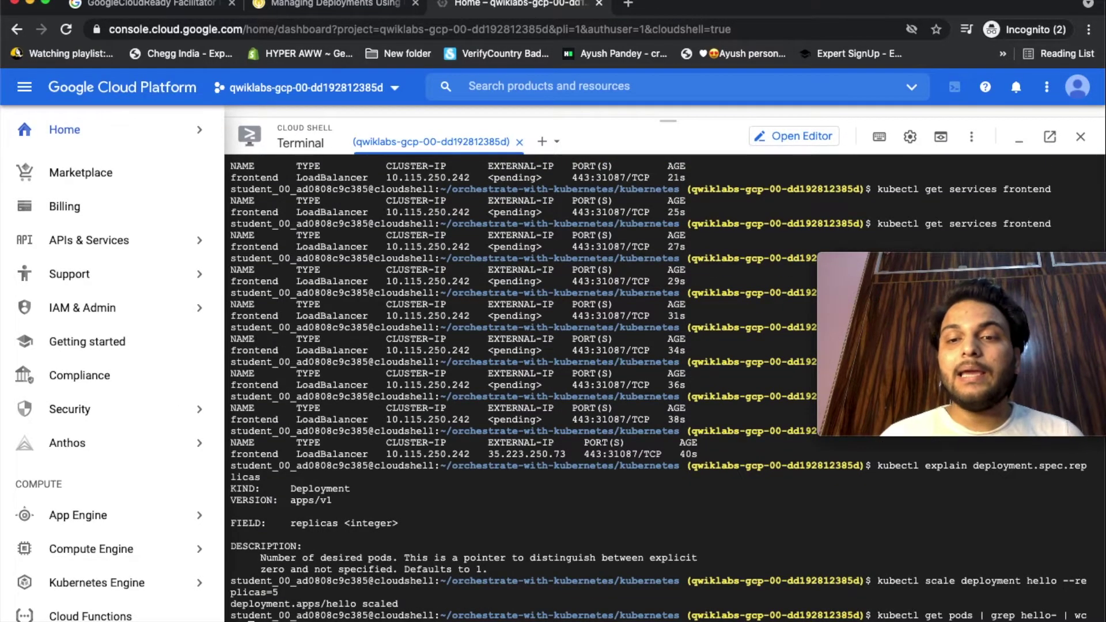
key("Return")
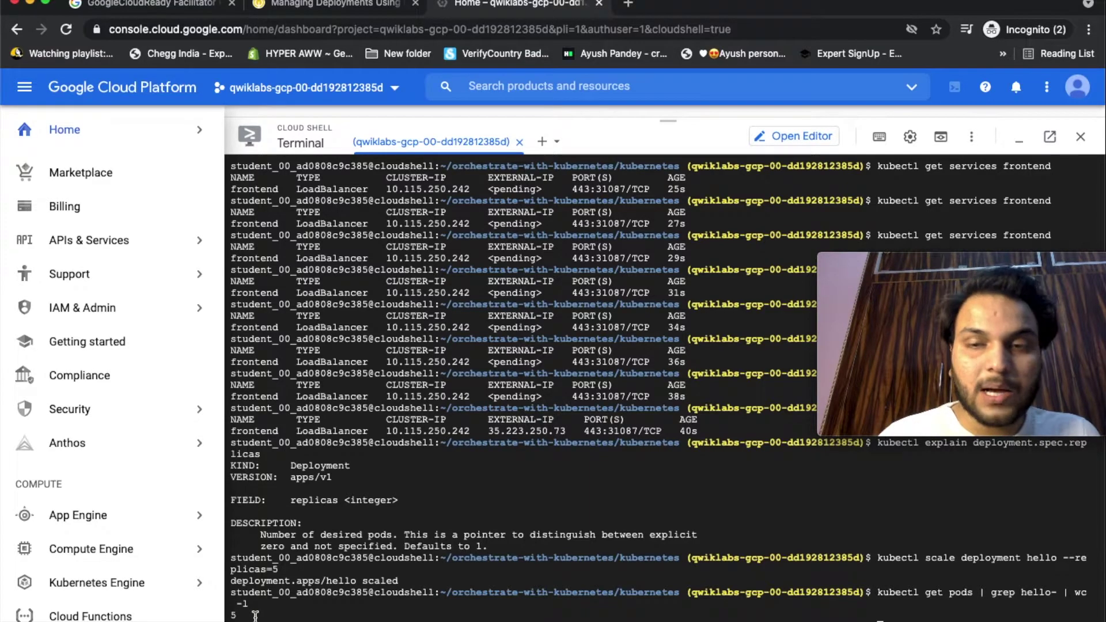
Step: Scale the hello deployment back to 3 replicas by running kubectl scale deployment hello --replicas=3 in Cloud Shell
left_click(334, 4)
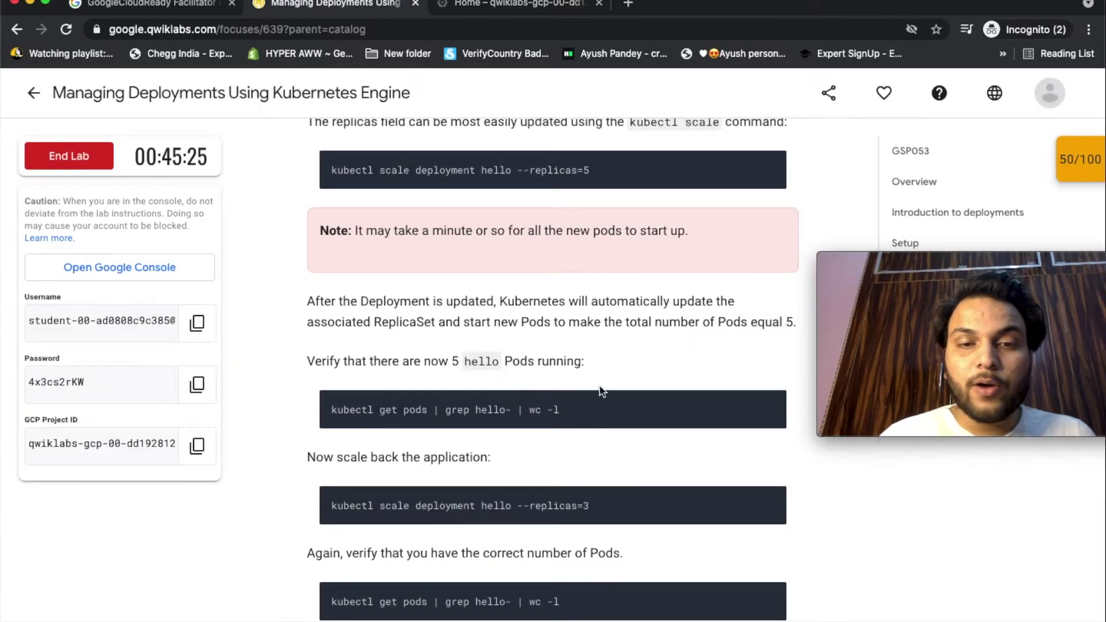
left_click(768, 501)
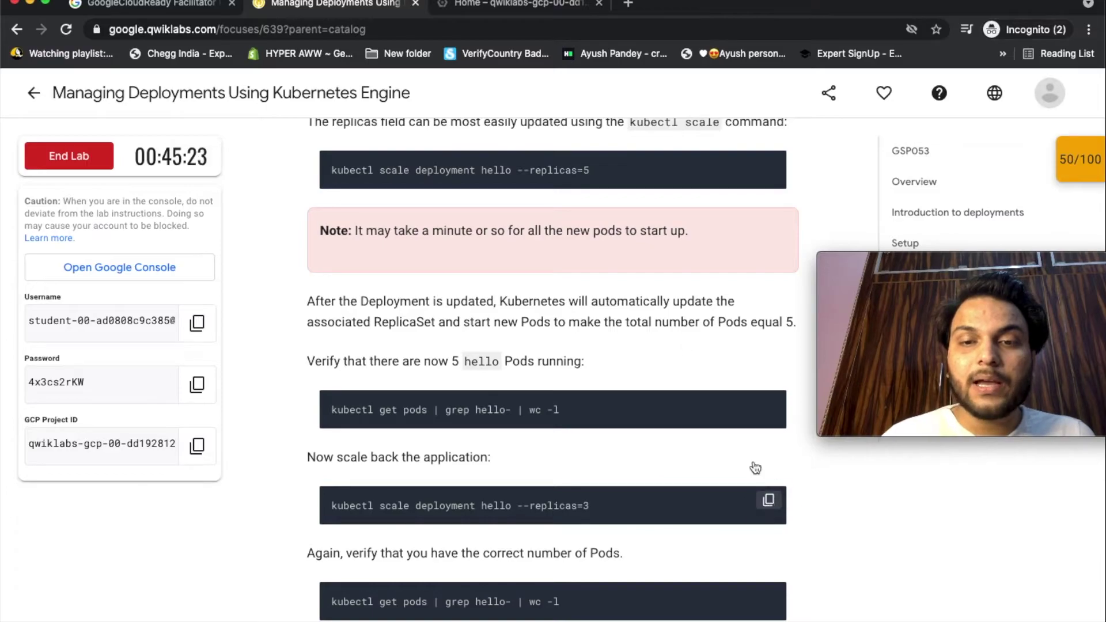
left_click(536, 8)
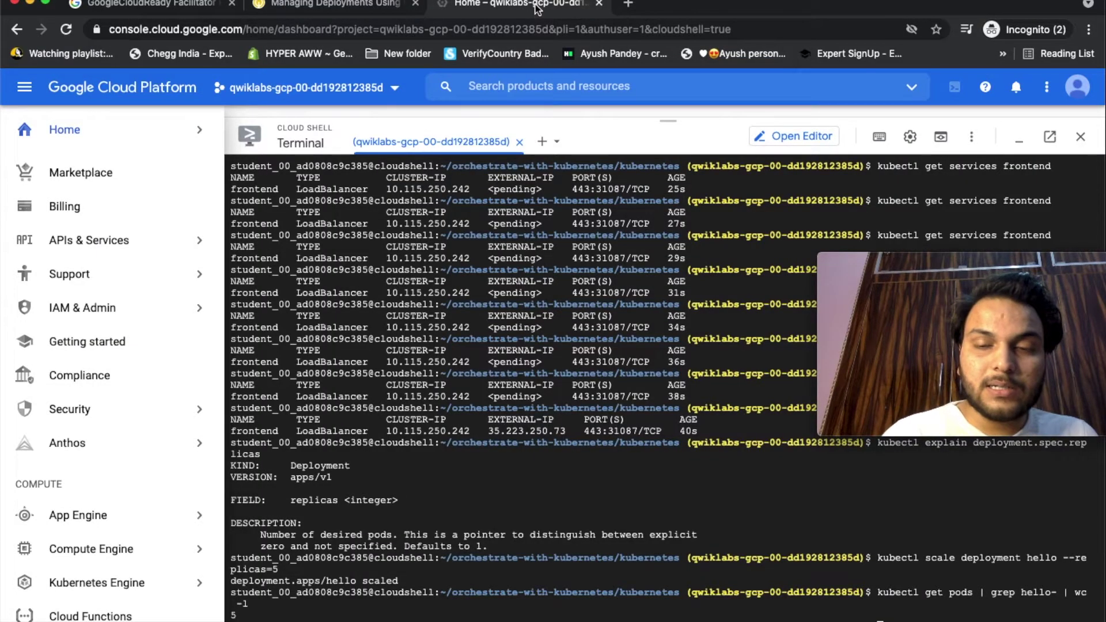
key("super+v")
key("Return")
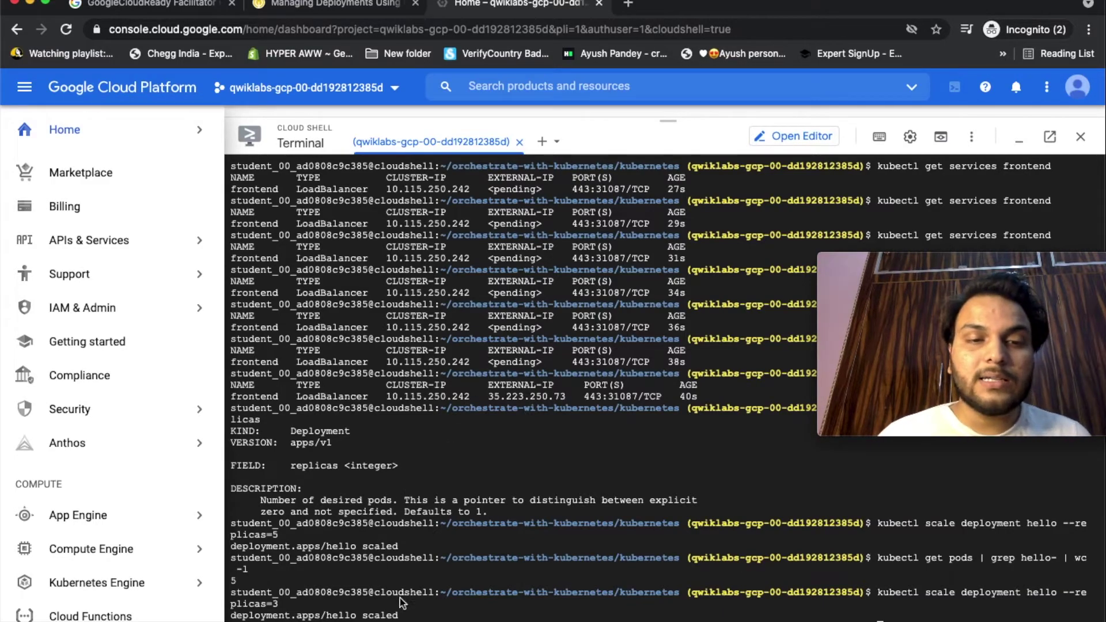
Step: Verify the number of hello pods after scaling back by running the lab's kubectl get pods | grep hello- | wc -l command
key("ctrl+shift+Tab")
scroll(691, 478, "down", 3)
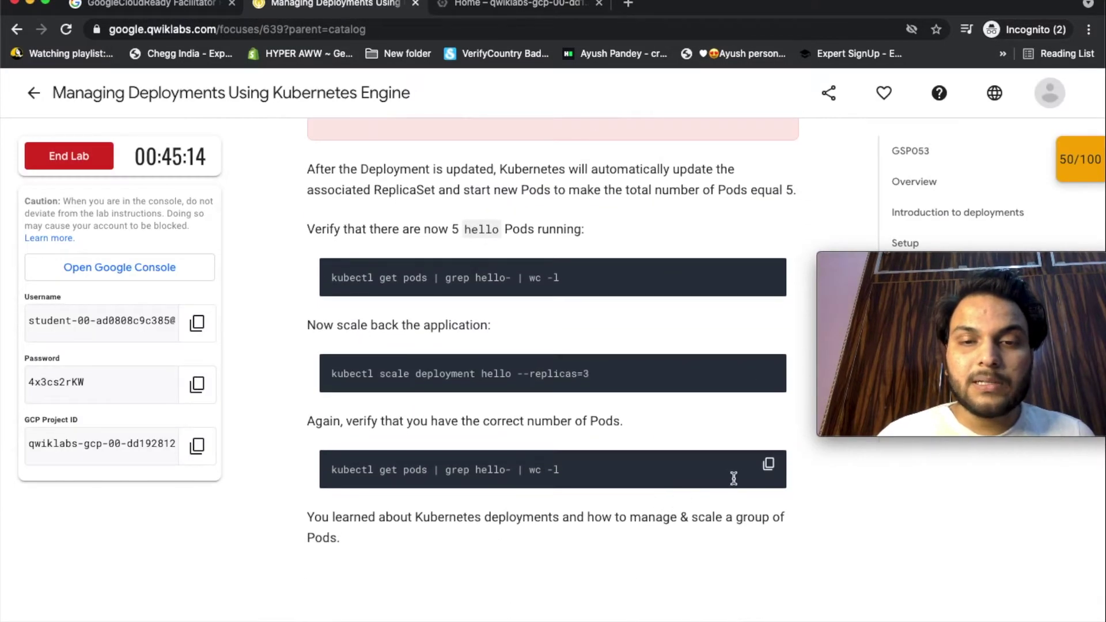
left_click(767, 471)
left_click(546, 5)
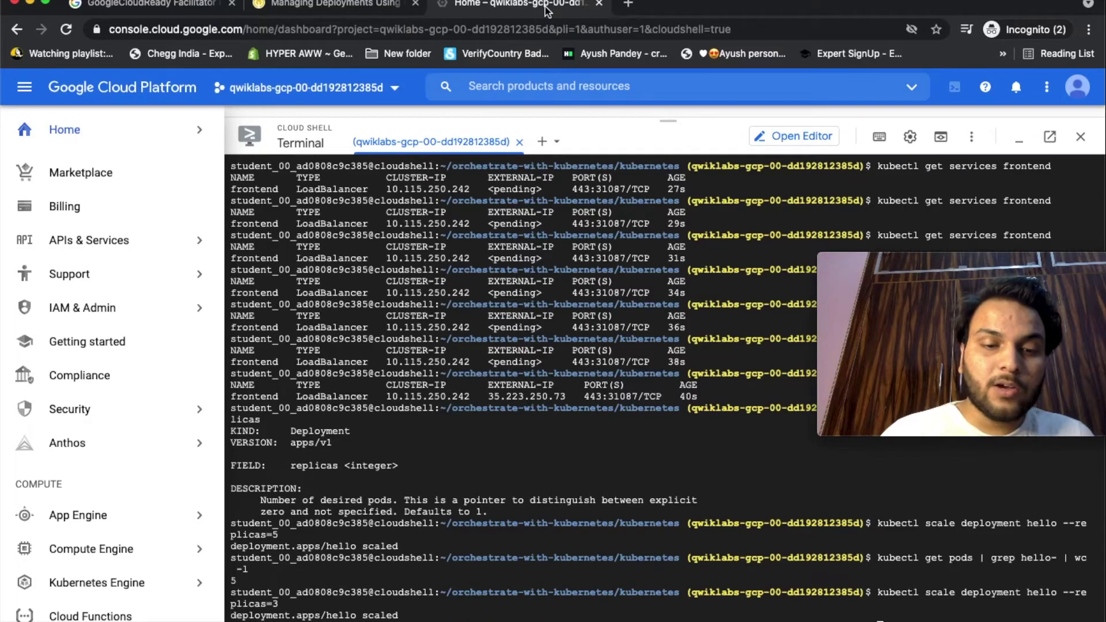
key("super+v")
key("Return")
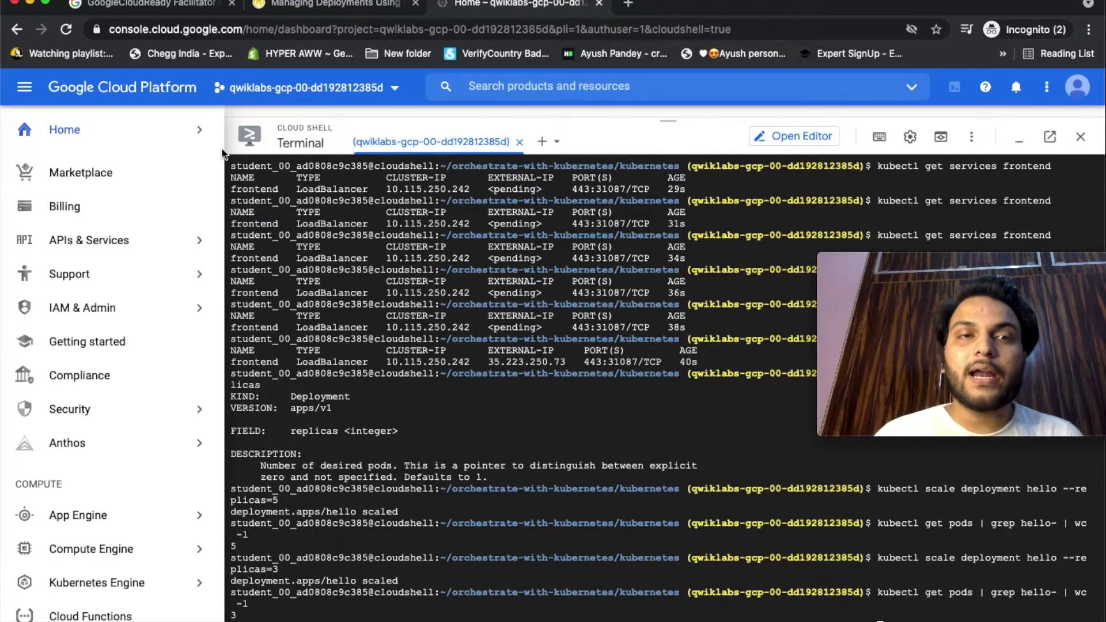
Step: Open the hello deployment for editing with the kubectl edit deployment hello command from the lab's Trigger a rolling update section
left_click(300, 4)
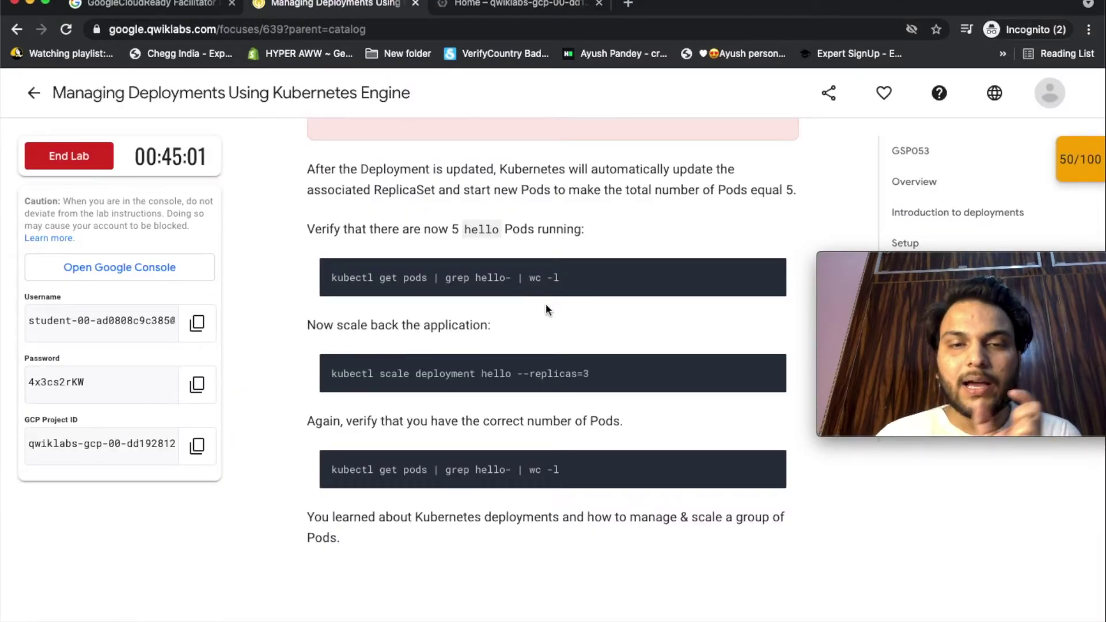
scroll(693, 464, "down", 7)
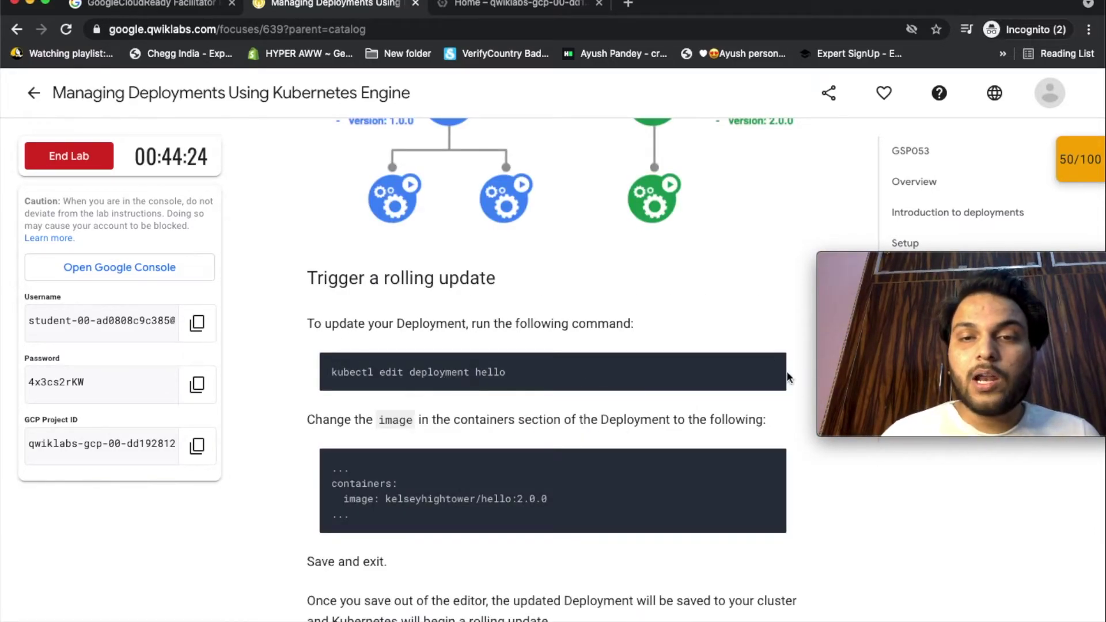
left_click(538, 17)
key("super+v")
key("Return")
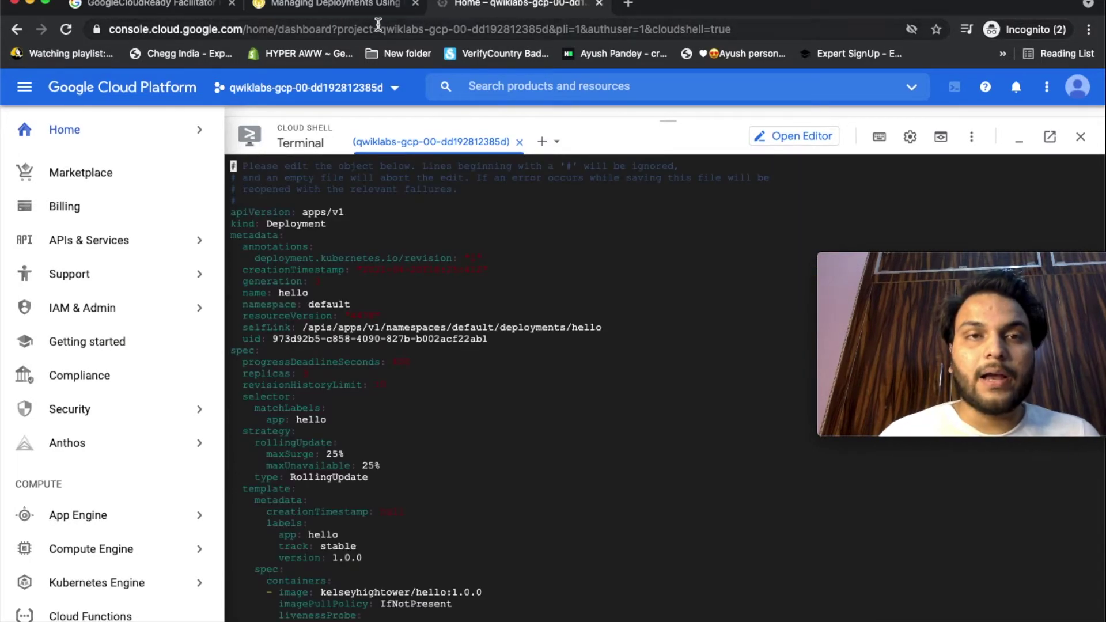
Step: Change the container image in the hello deployment's YAML to kelseyhightower/hello:2.0.0, as given in the lab instructions
left_click(365, 4)
scroll(628, 478, "down", 3)
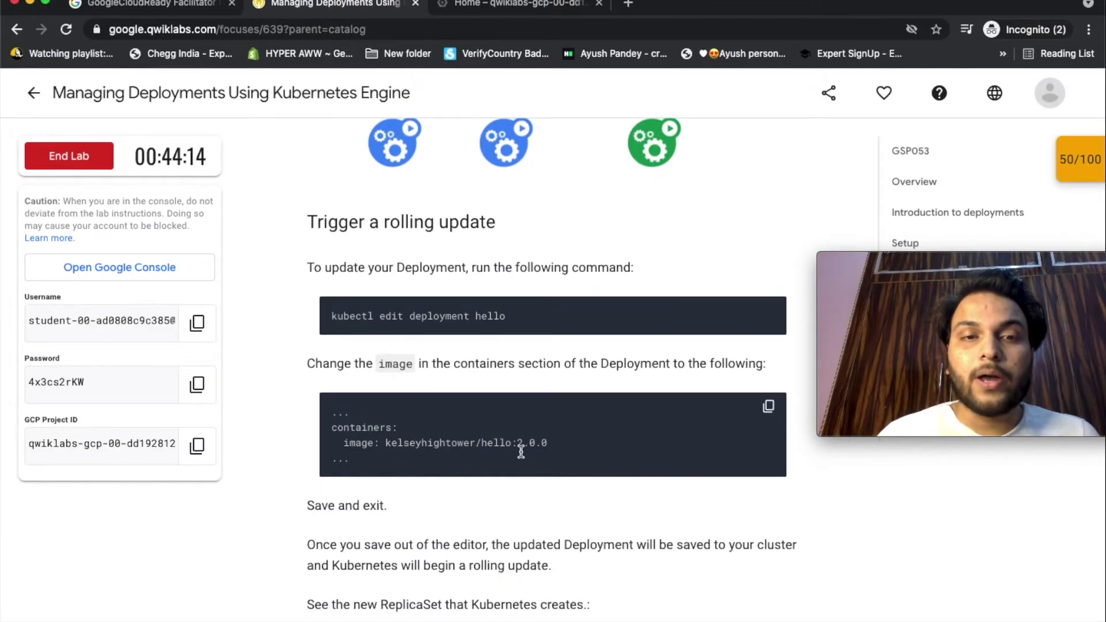
left_click(500, 7)
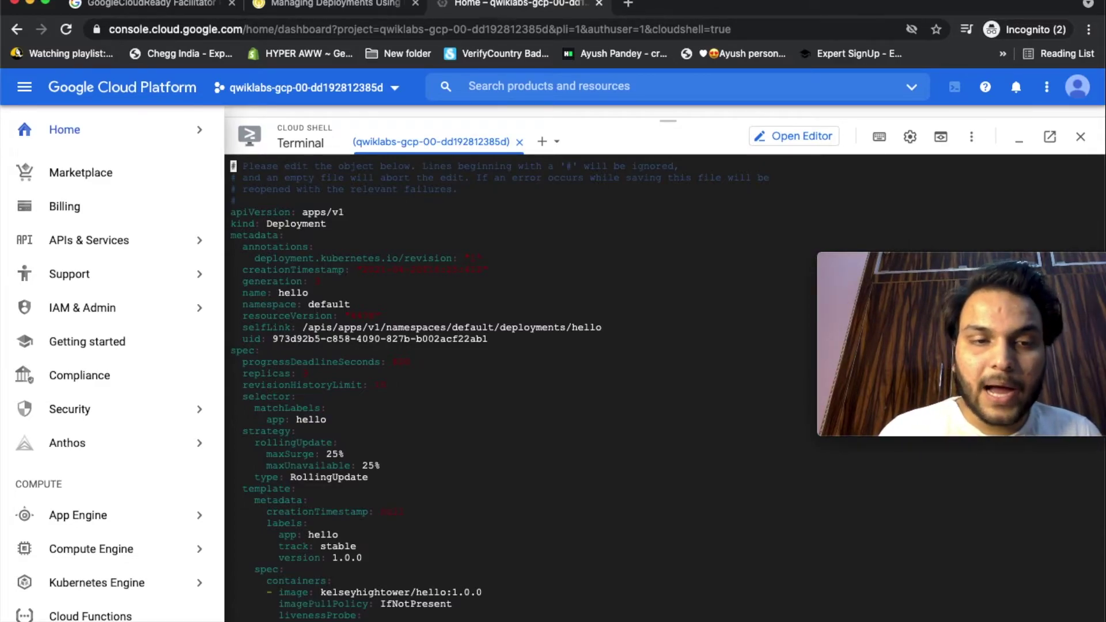
key("Down")
key("Down")
key("Down")
key("Down")
key("Down")
key("Down")
key("Down")
key("Down")
key("Down")
key("Down")
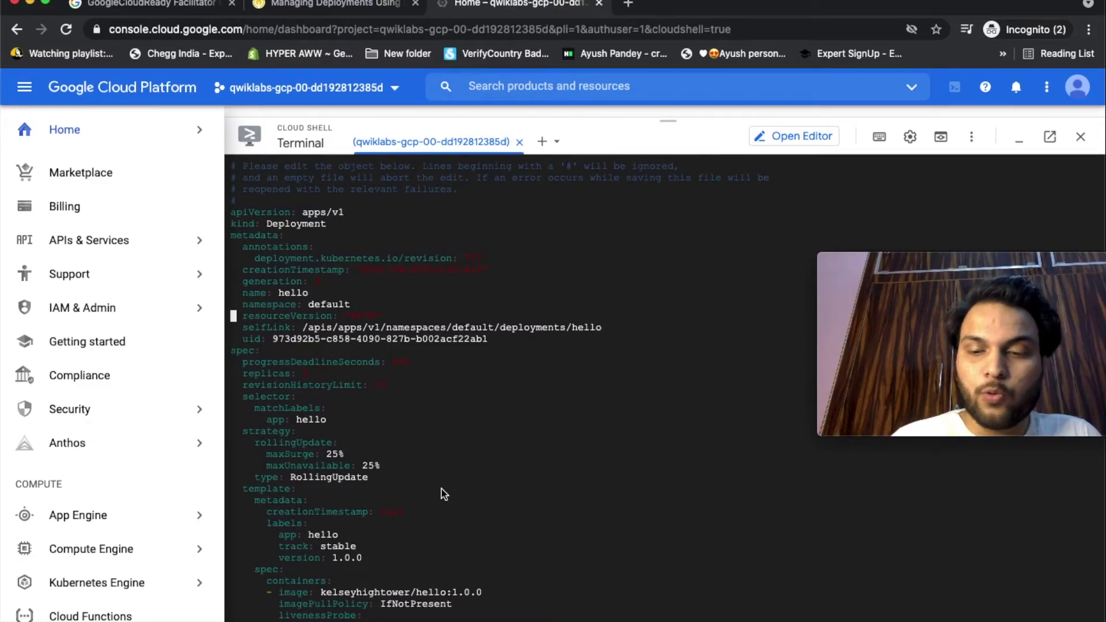
key("Down")
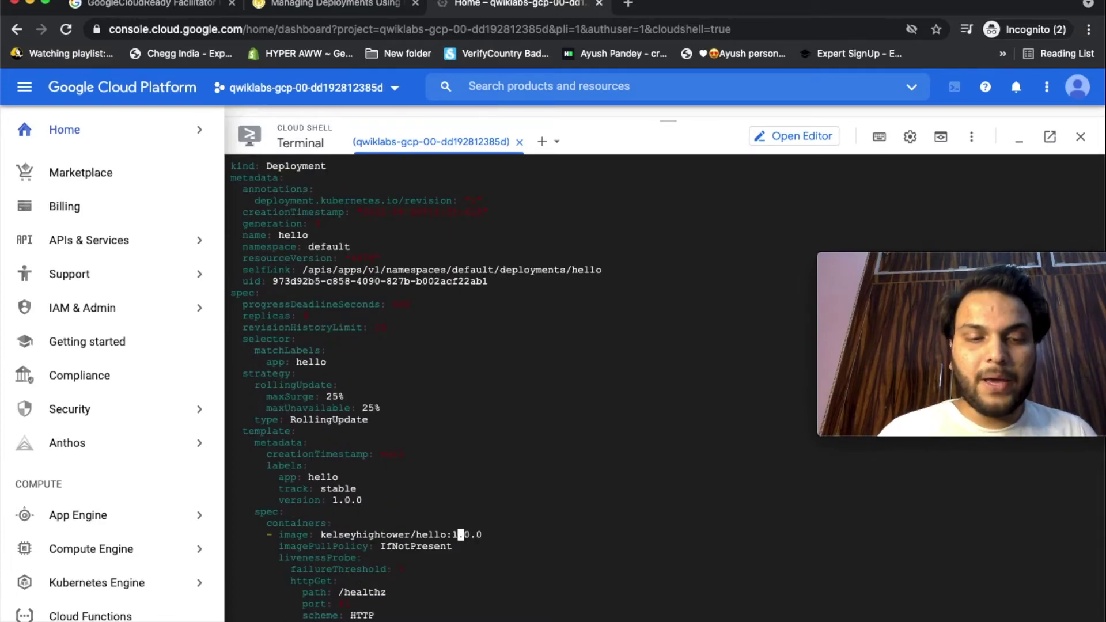
key("BackSpace")
type("2")
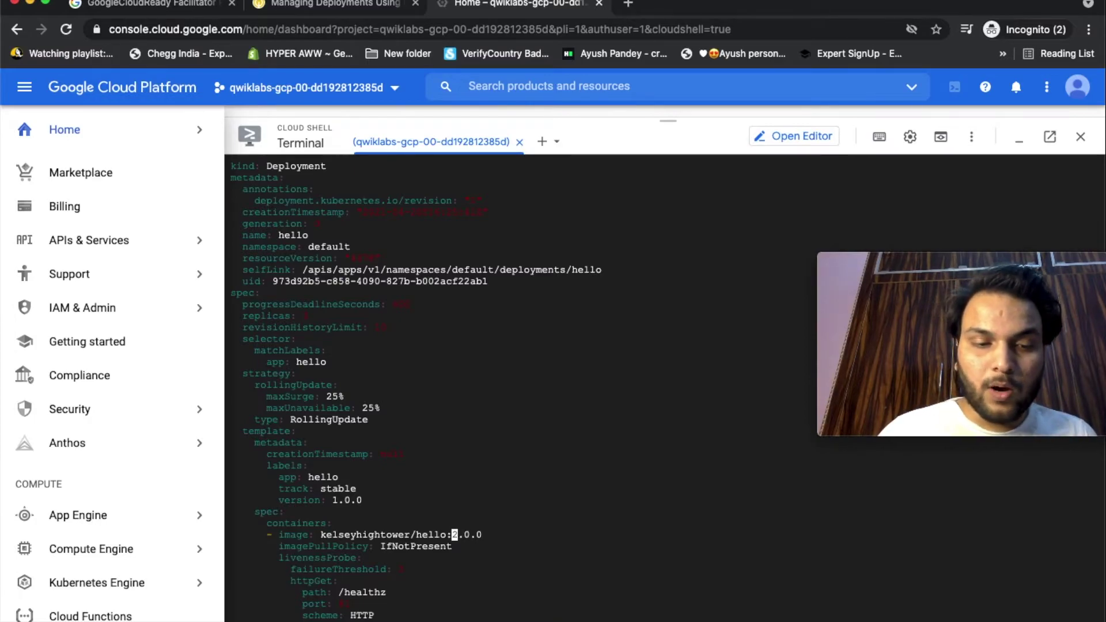
Step: Save the edited hello deployment and exit the editor, and list the replica sets by running kubectl get replicaset in Cloud Shell
key("Return")
key("ctrl+shift+Tab")
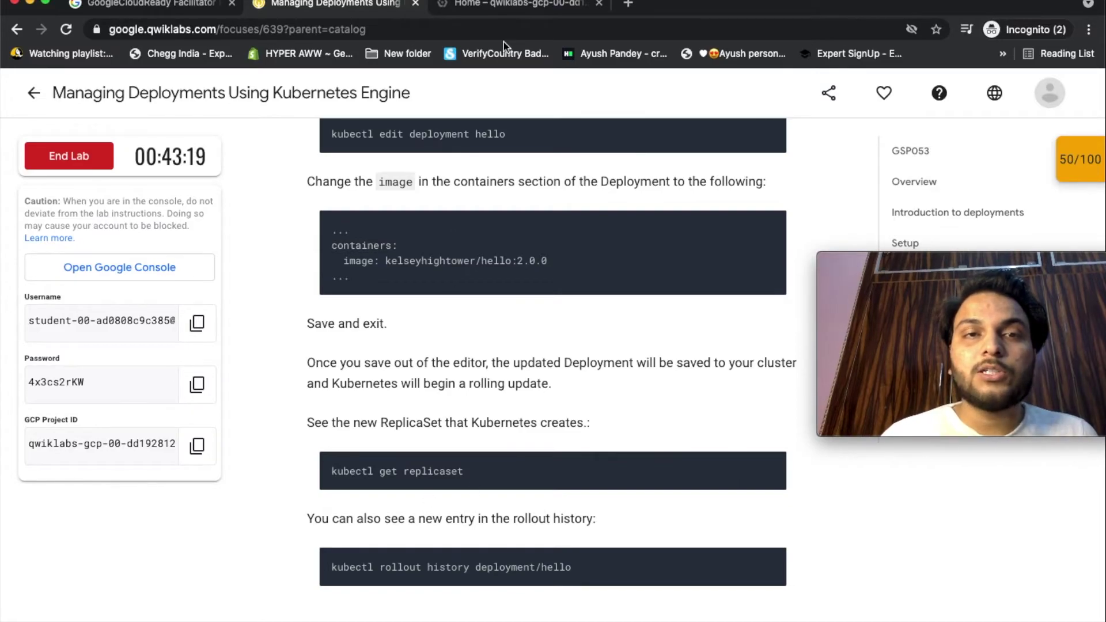
left_click(517, 6)
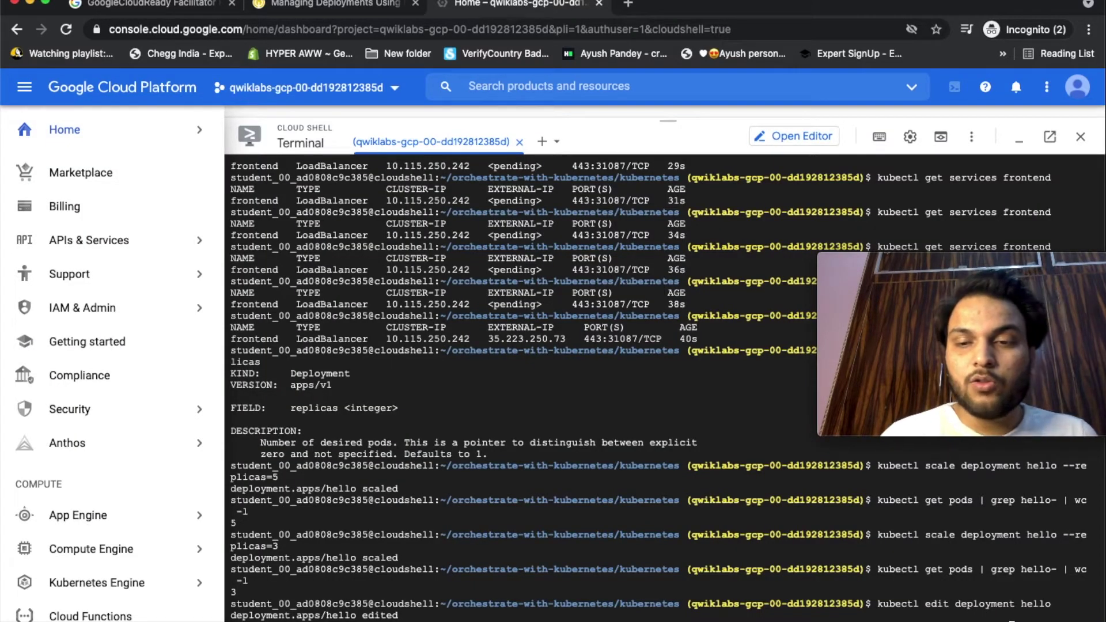
key("ctrl+v")
key("Return")
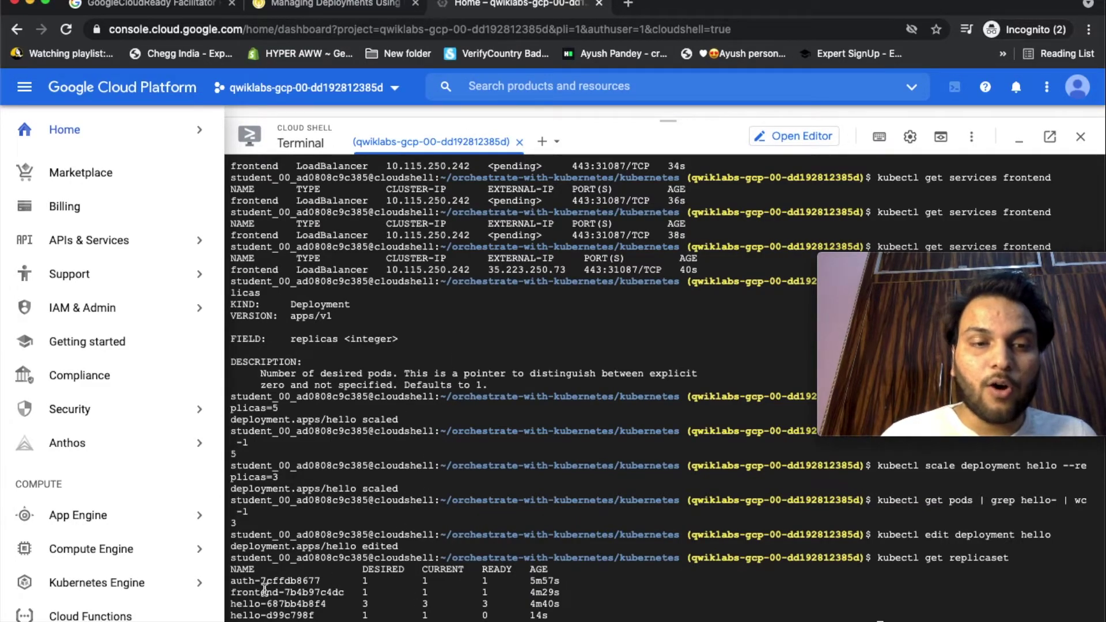
Step: View the hello deployment's revisions by running the lab's kubectl rollout history deployment/hello command in Cloud Shell
left_click(349, 6)
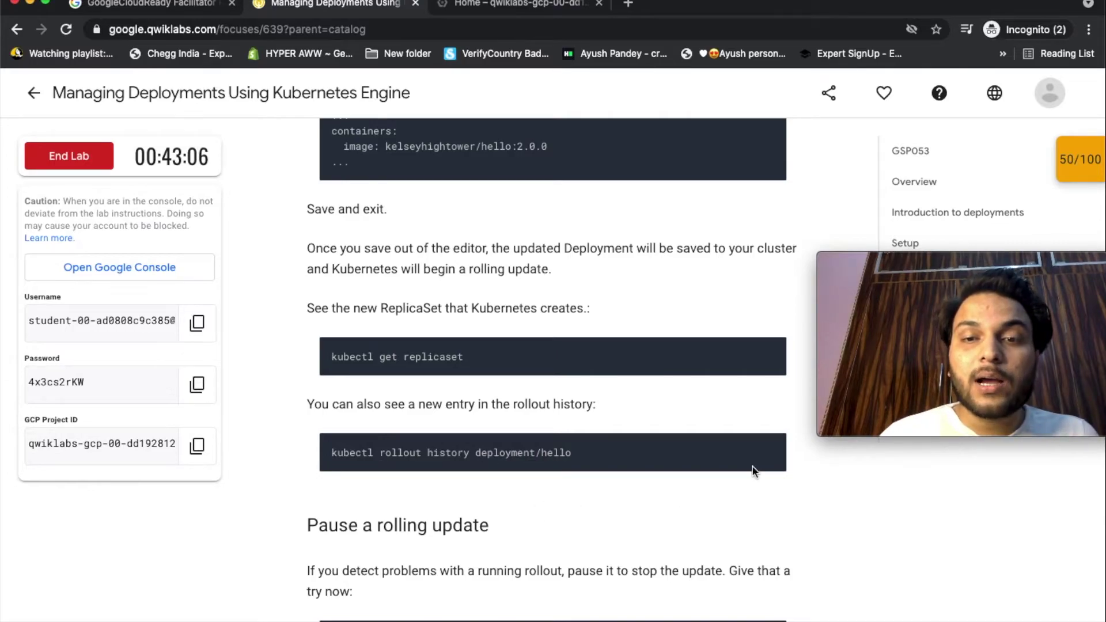
left_click(767, 447)
left_click(498, 3)
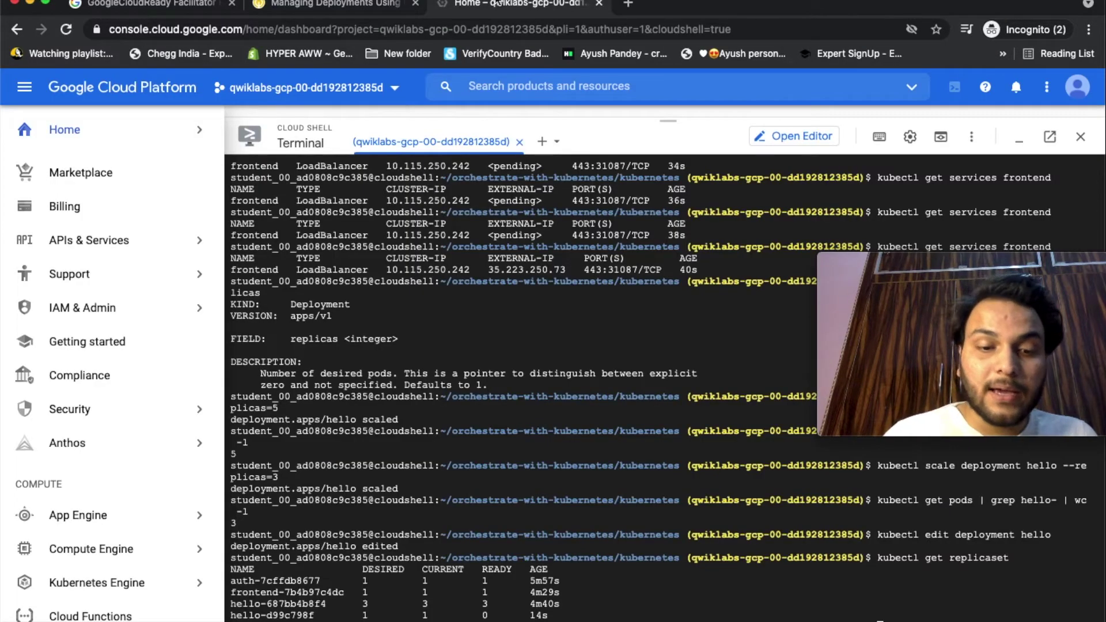
key("super+v")
key("Return")
Step: Pause the rolling update by running kubectl rollout pause deployment/hello from the lab's Pause a rolling update section
left_click(345, 6)
scroll(608, 363, "down", 3)
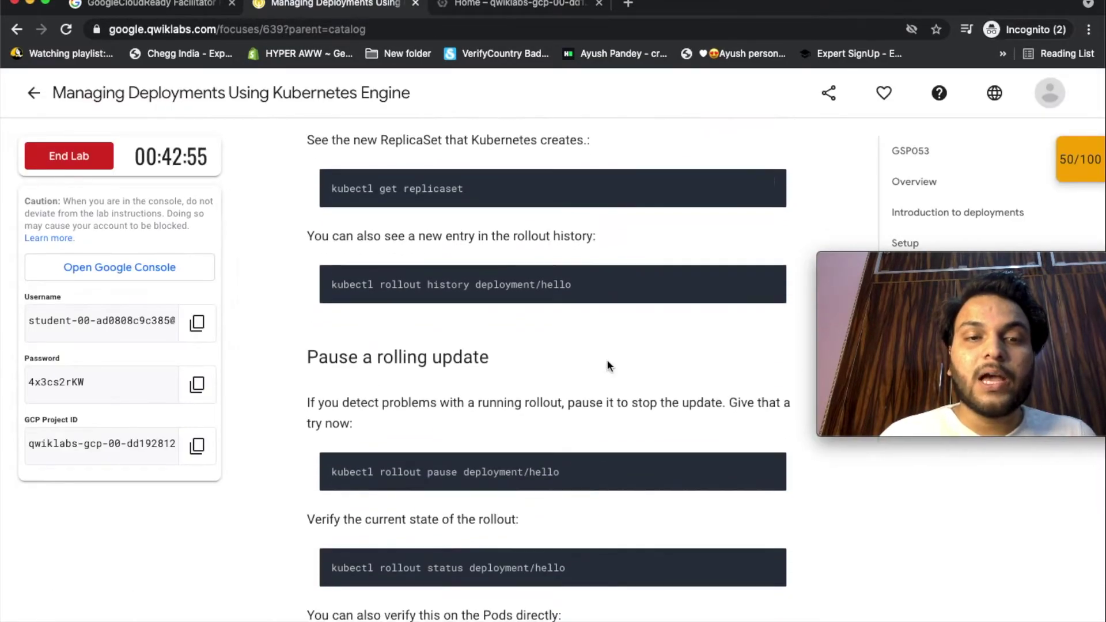
scroll(607, 364, "down", 2)
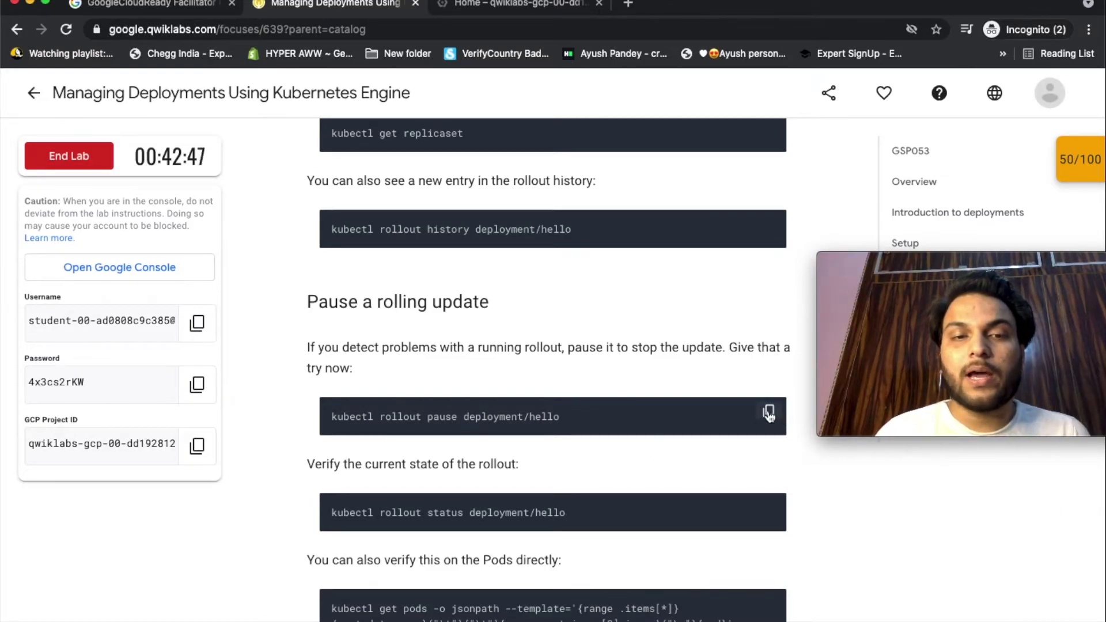
left_click(538, 10)
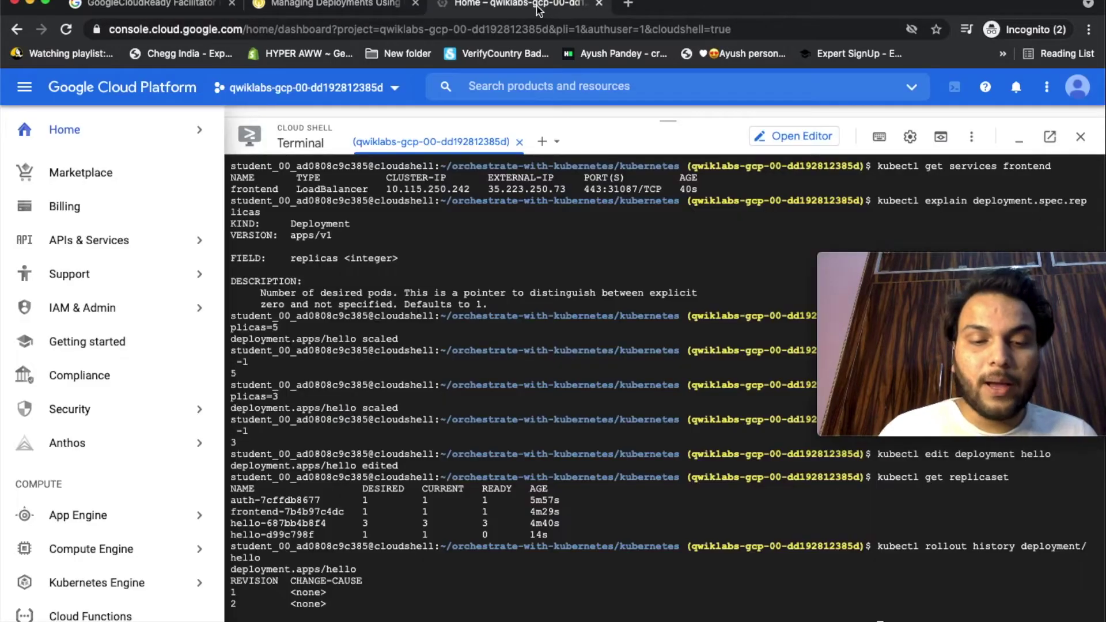
key("super+v")
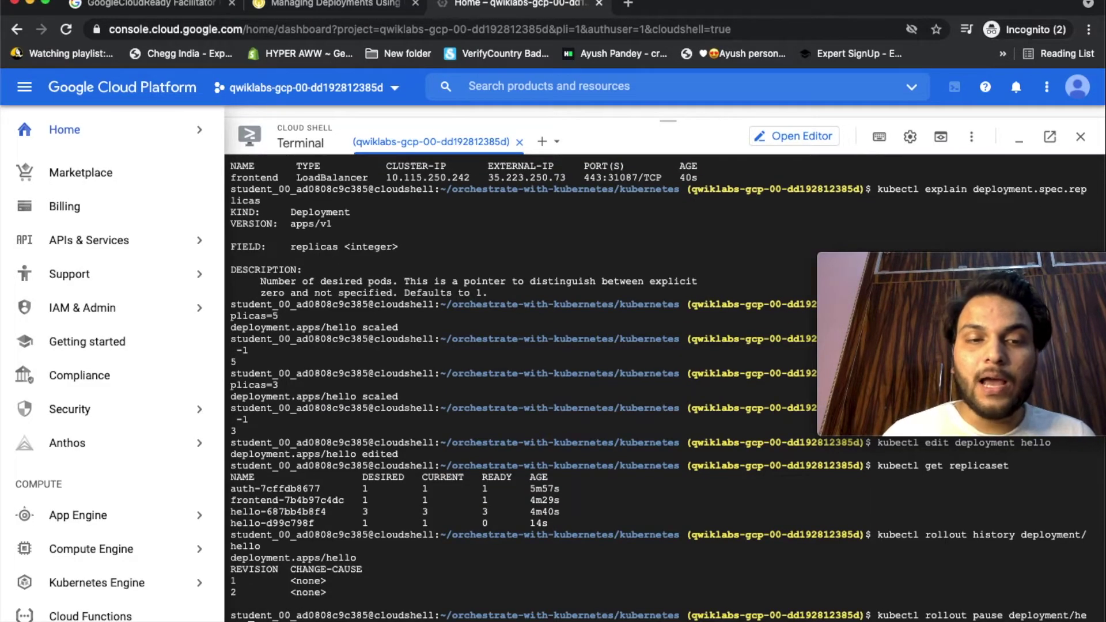
key("Return")
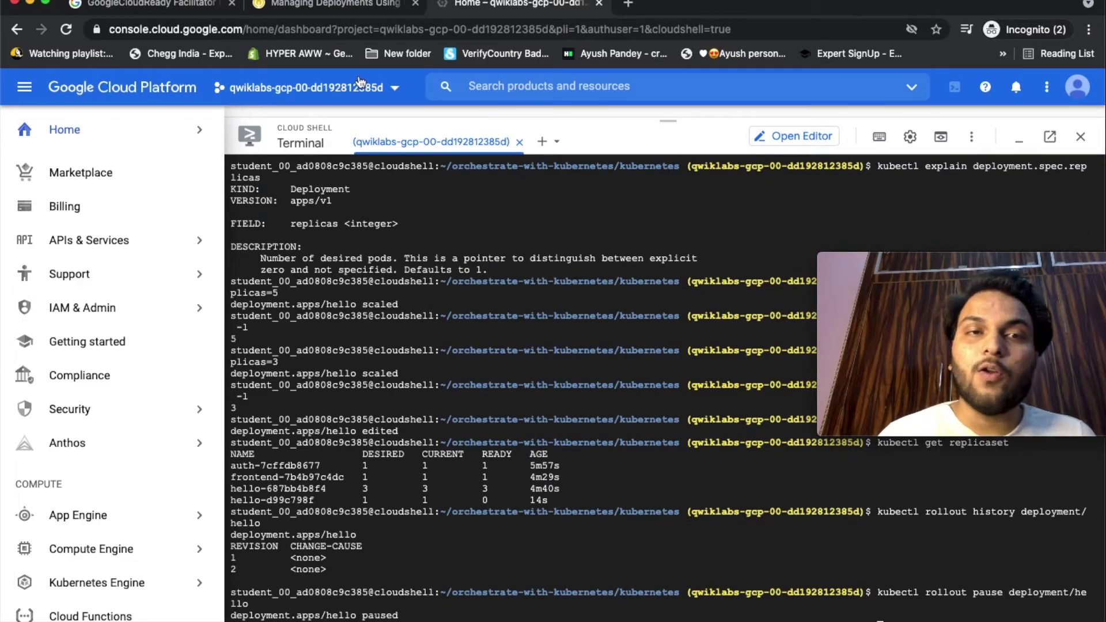
Step: Check the current state of the paused rollout by running kubectl rollout status deployment/hello in Cloud Shell
left_click(354, 9)
left_click(768, 453)
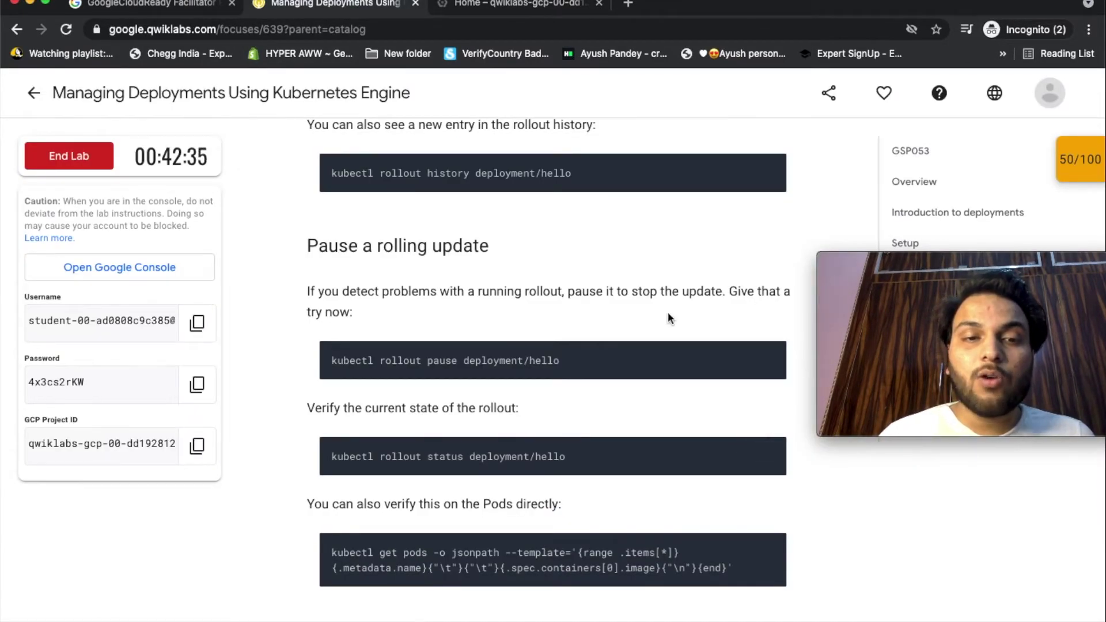
left_click(537, 5)
key("ctrl+v")
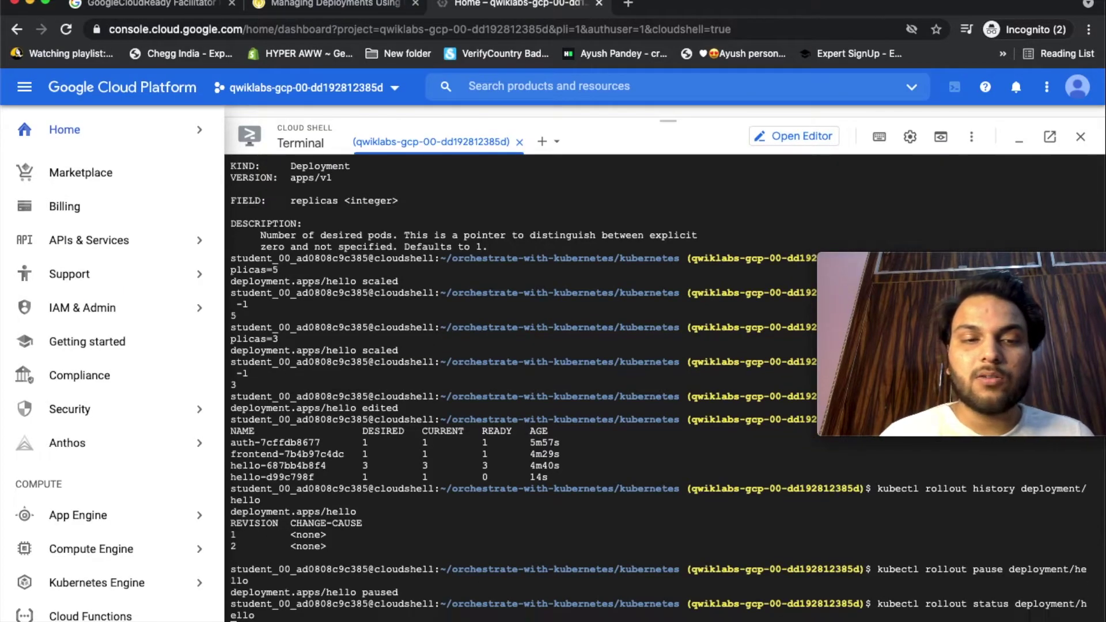
key("Return")
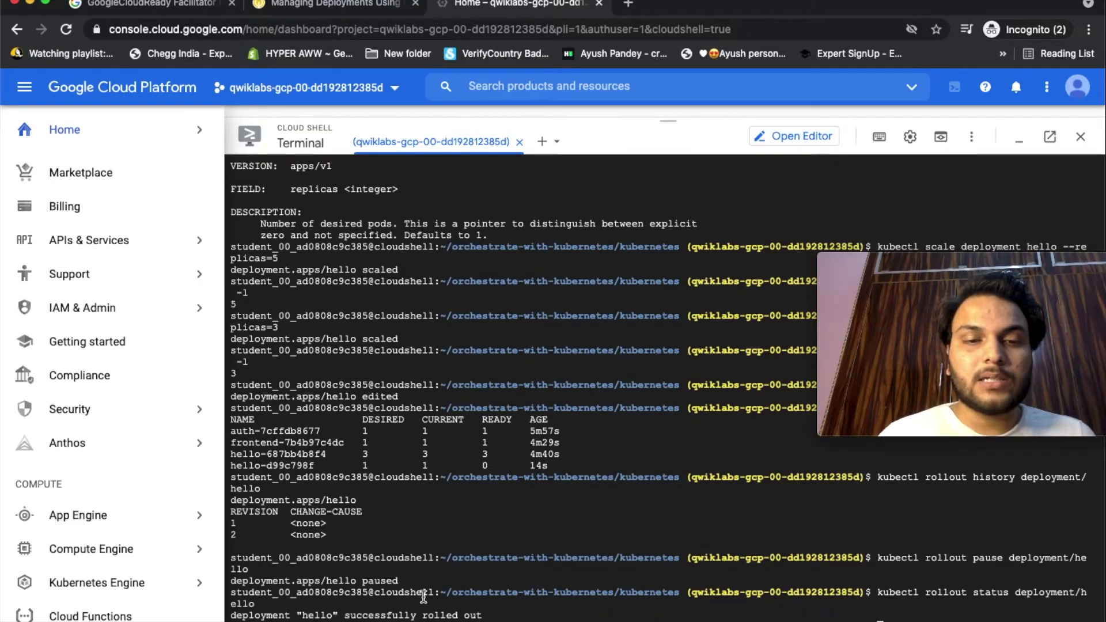
Step: Verify the container image of each pod directly by running the lab's kubectl get pods -o jsonpath command in Cloud Shell
left_click(340, 7)
scroll(704, 526, "down", 2)
scroll(784, 562, "down", 1)
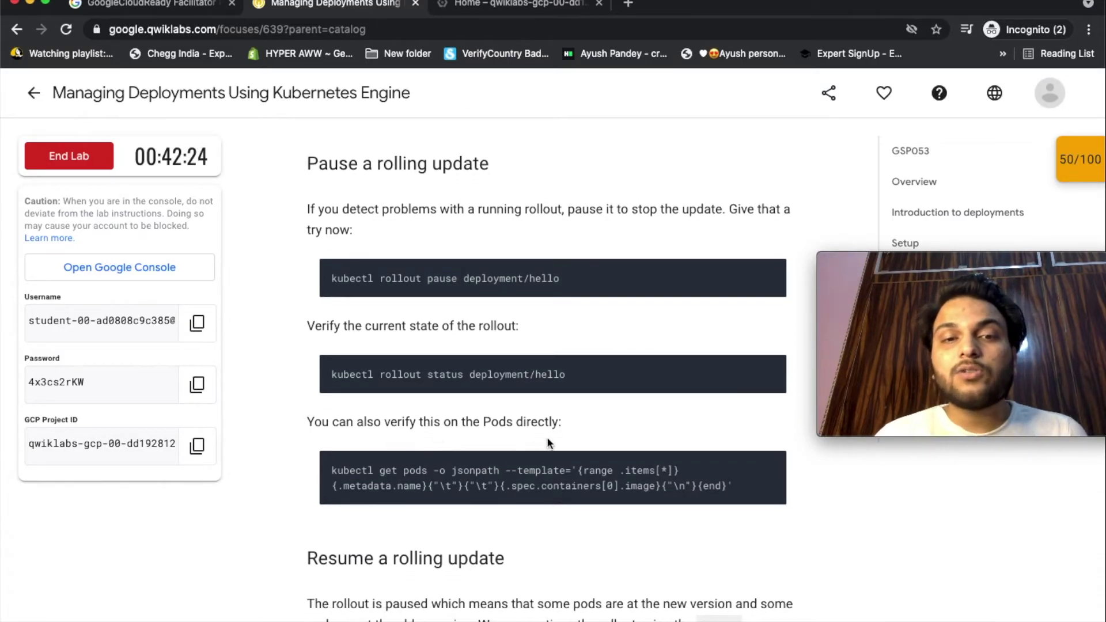
mouse_move(620, 456)
left_click(768, 466)
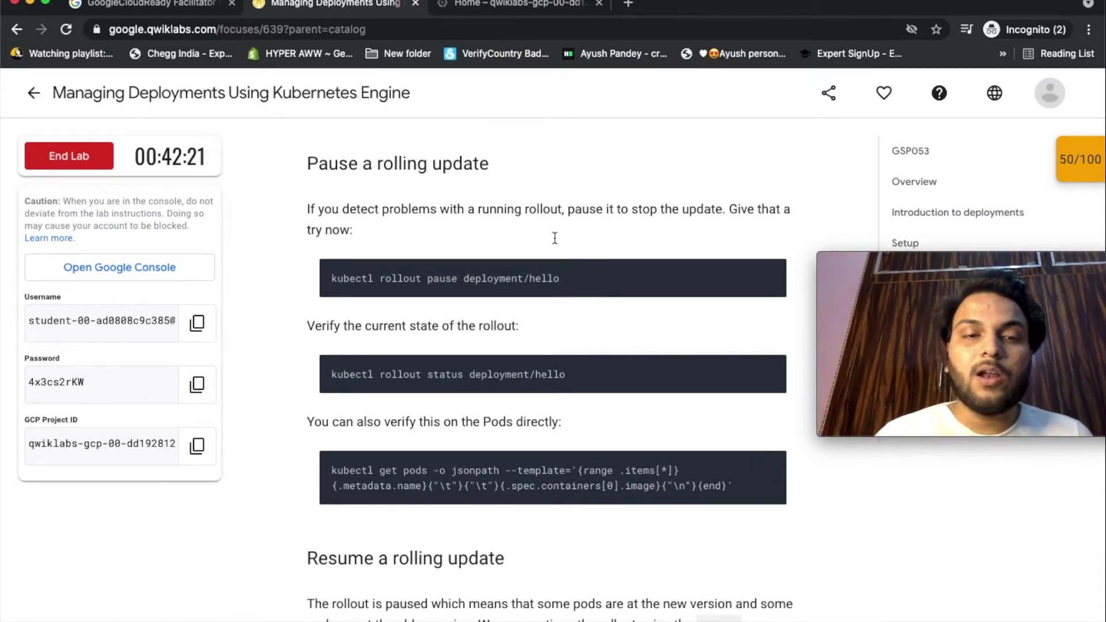
left_click(488, 6)
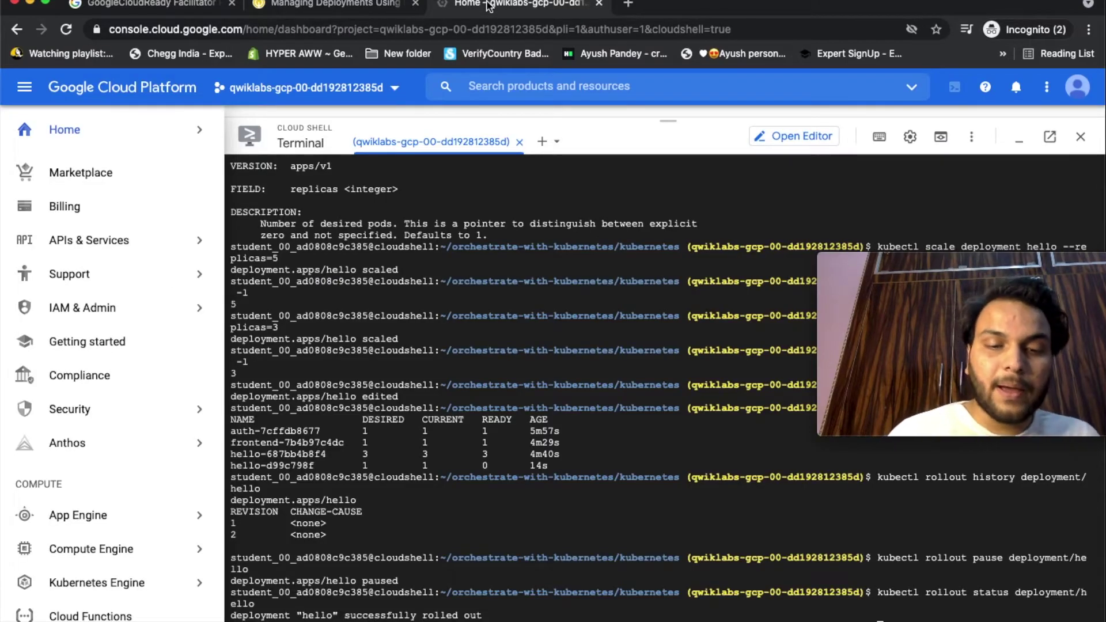
key("super+v")
key("Return")
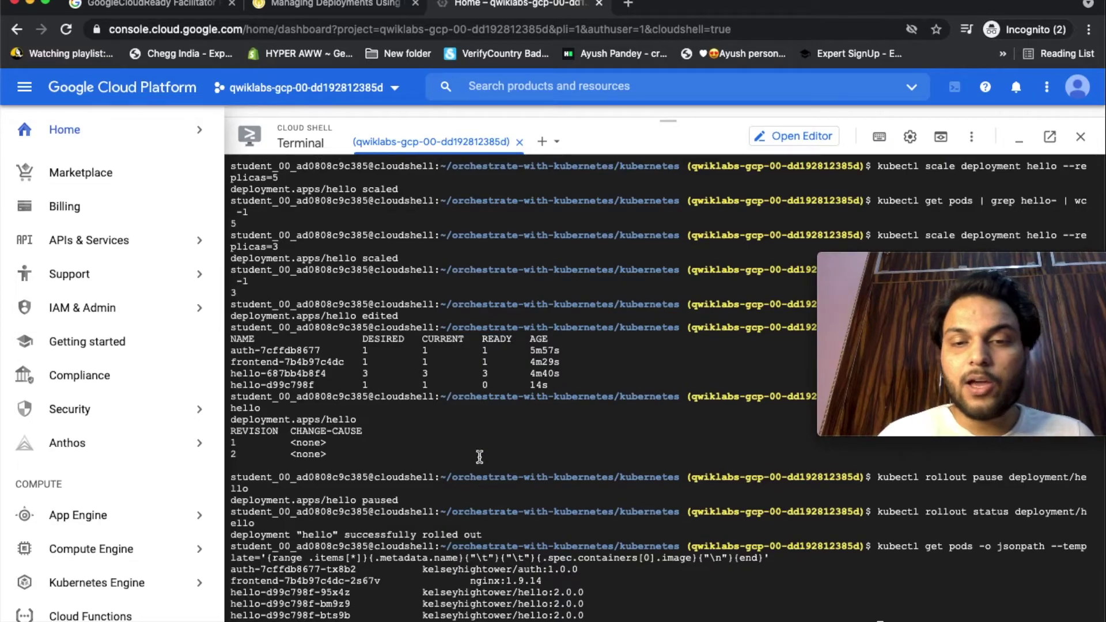
Step: Resume the rolling update by running kubectl rollout resume deployment/hello from the lab's Resume a rolling update section
left_click(334, 4)
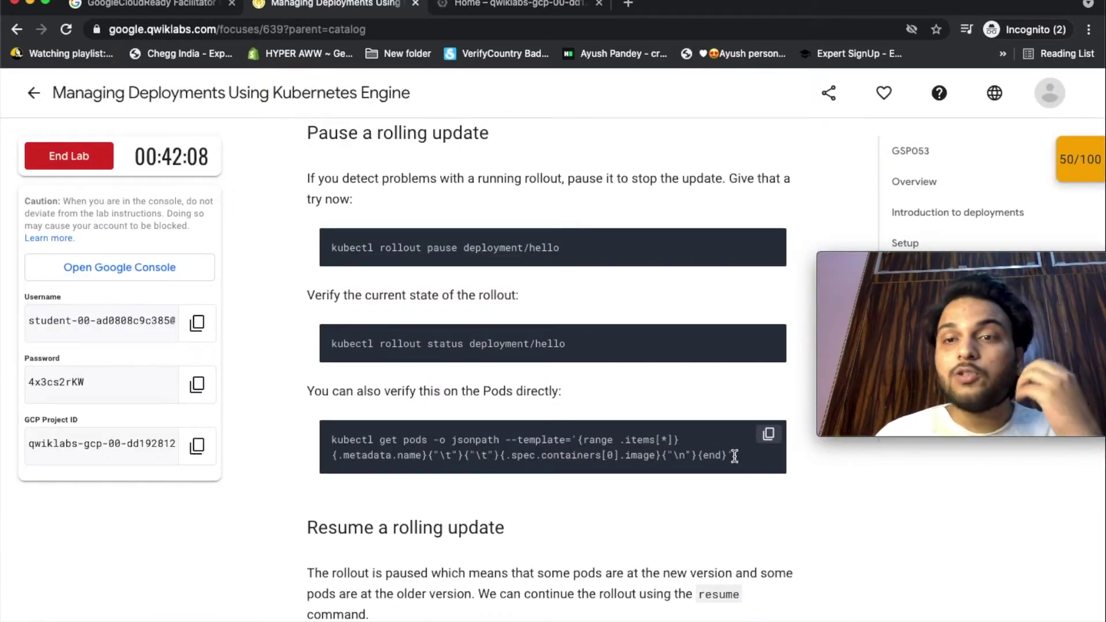
scroll(734, 457, "down", 3)
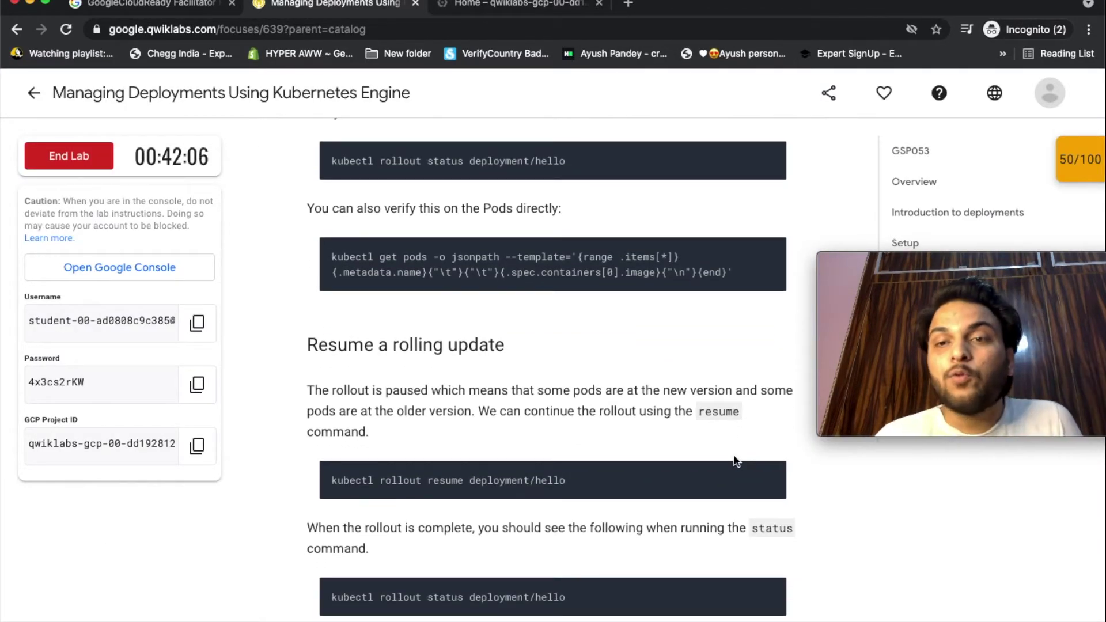
scroll(735, 461, "down", 1)
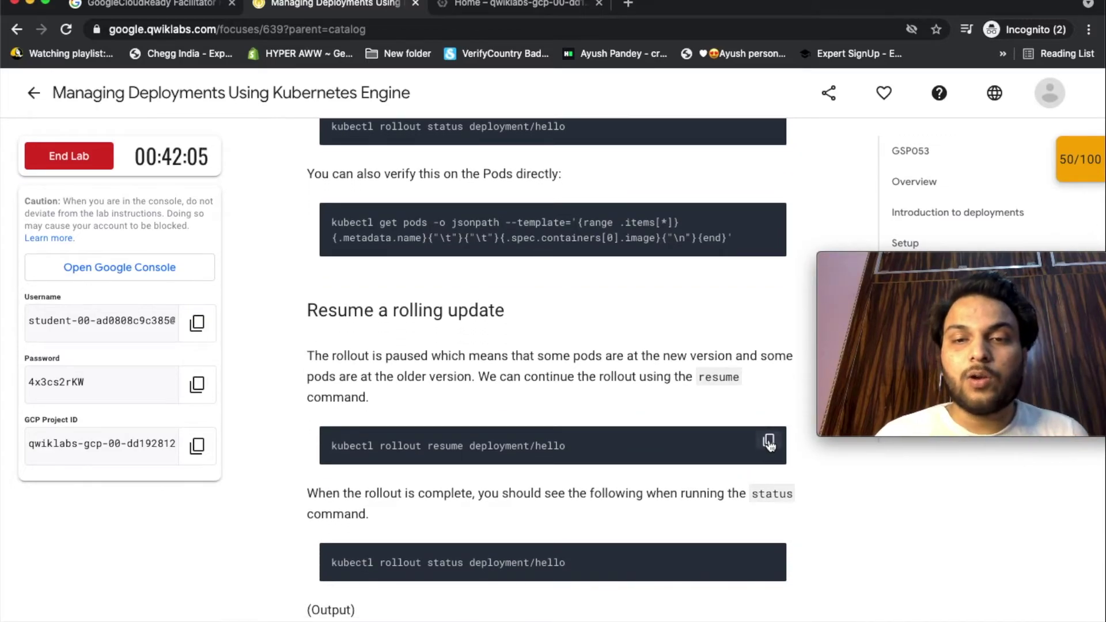
scroll(569, 277, "up", 3)
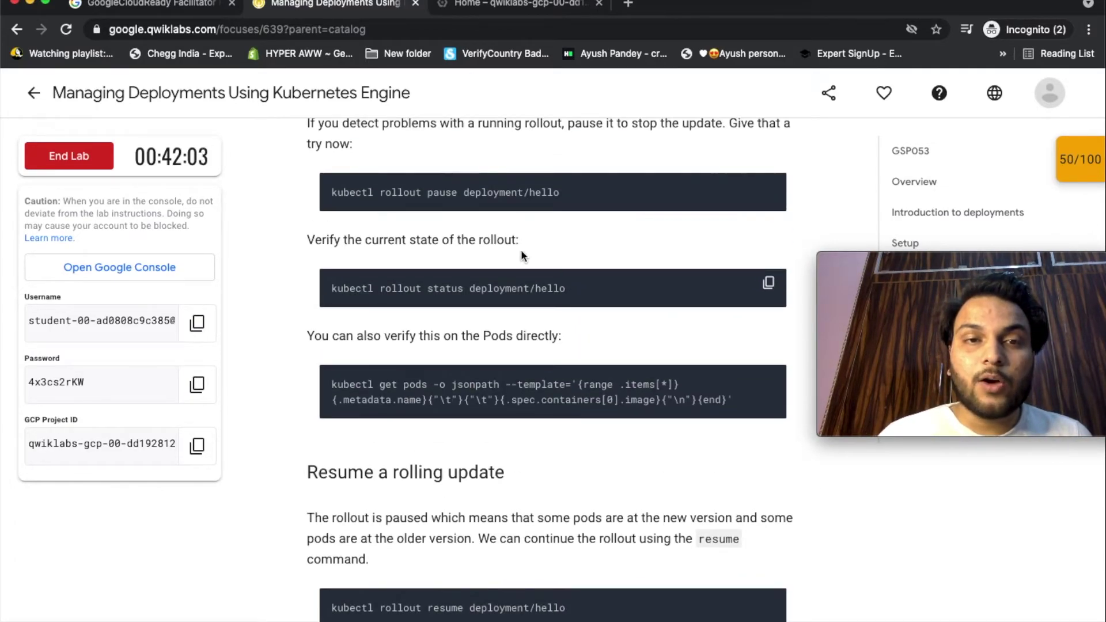
scroll(588, 460, "down", 1)
scroll(501, 535, "down", 1)
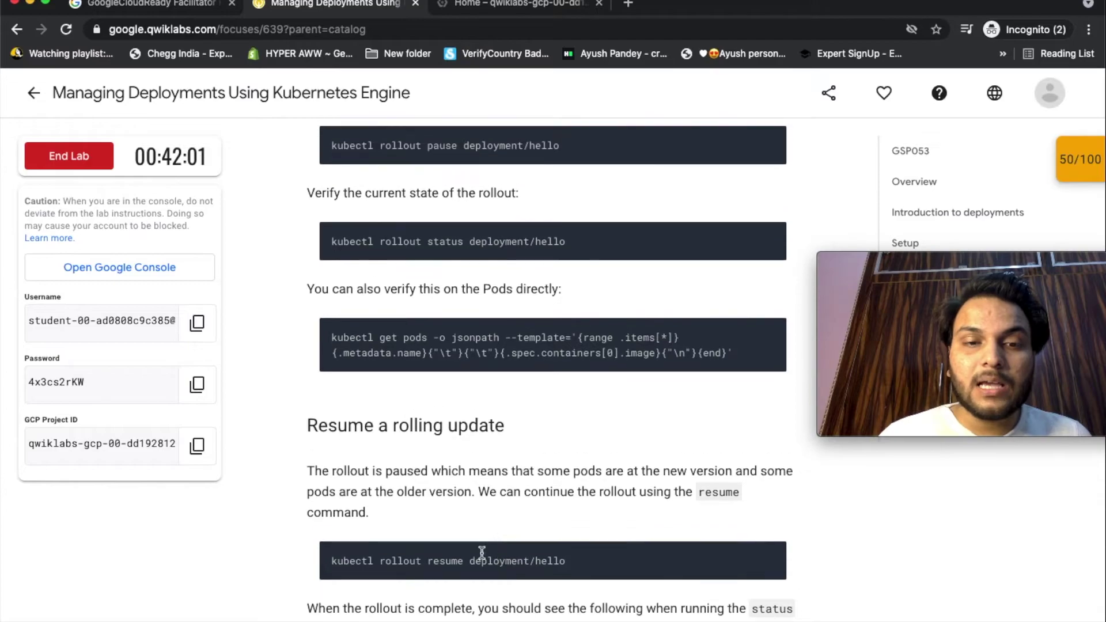
left_click(475, 5)
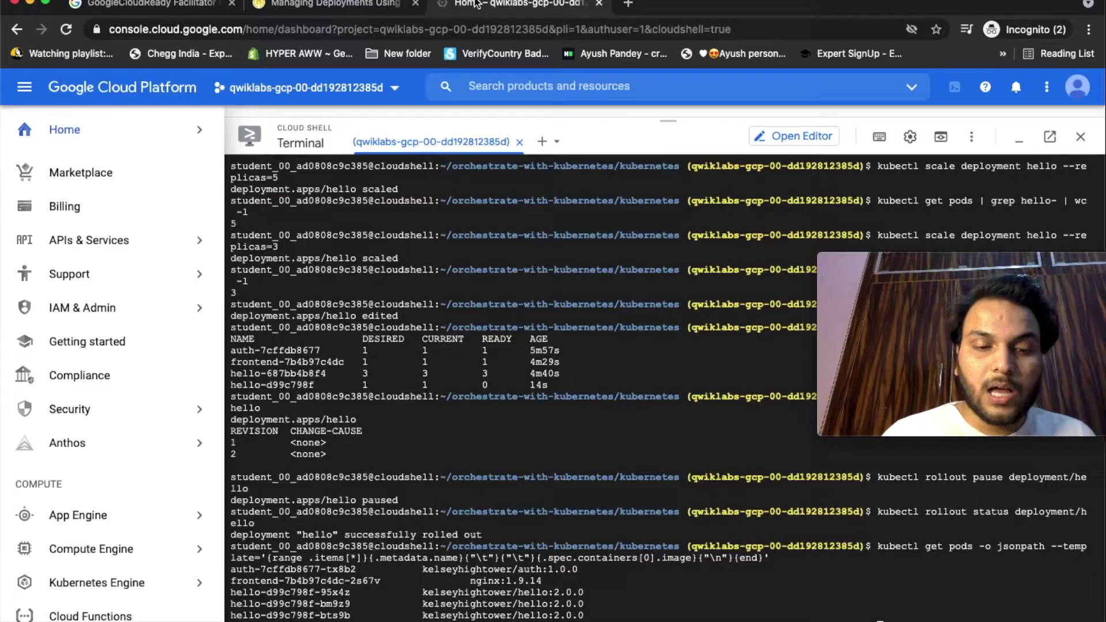
key("super+v")
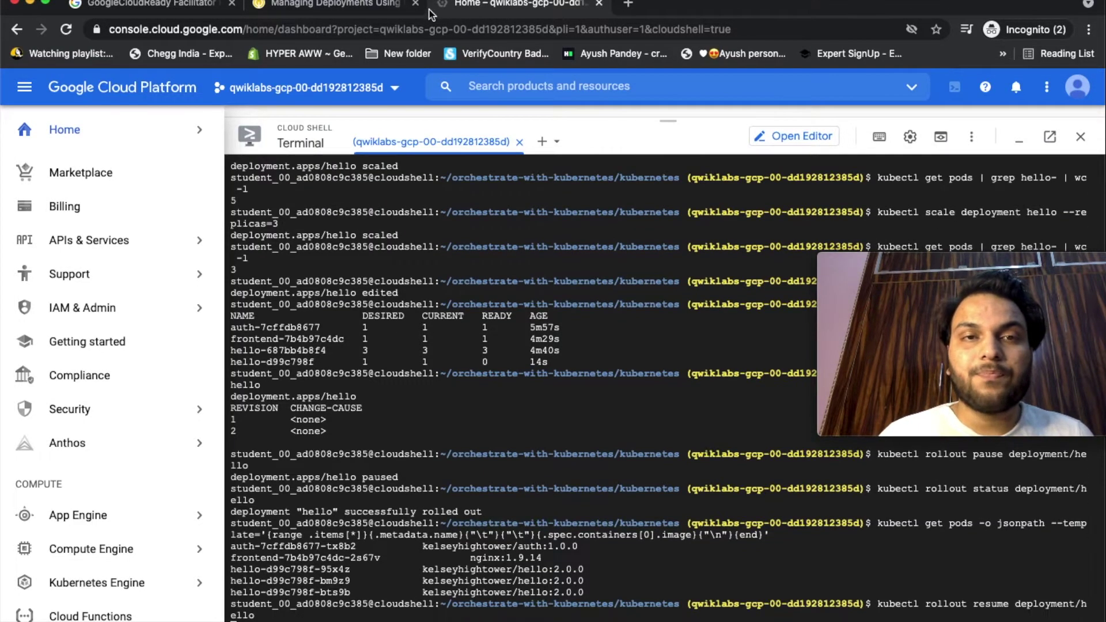
Step: Check whether the resumed rollout is complete by running the lab's kubectl rollout status deployment/hello command
left_click(377, 7)
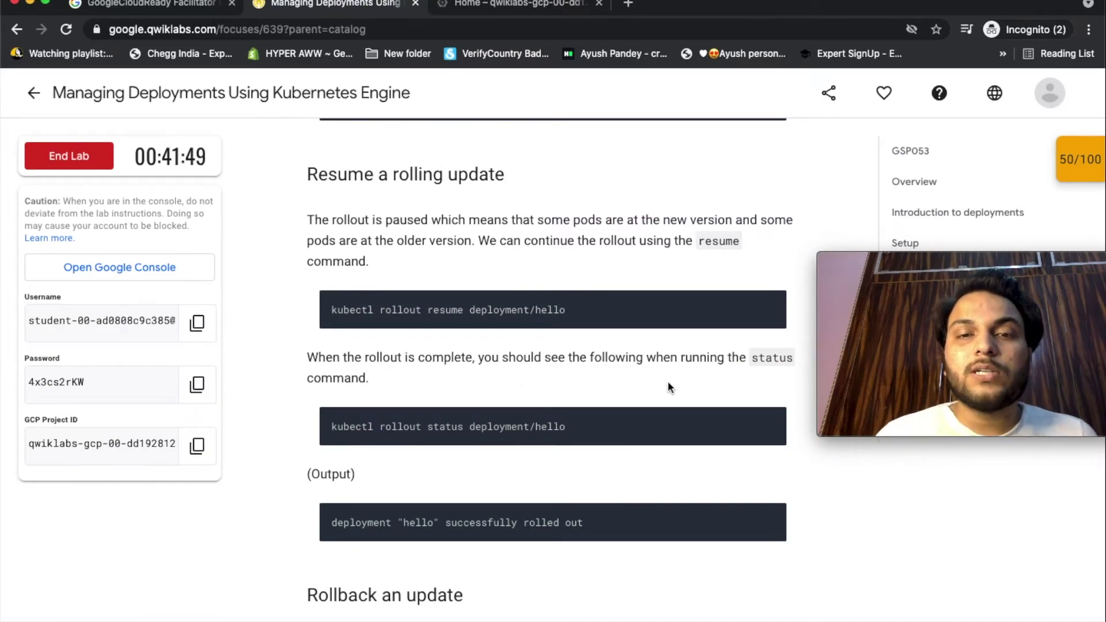
left_click(766, 422)
left_click(516, 5)
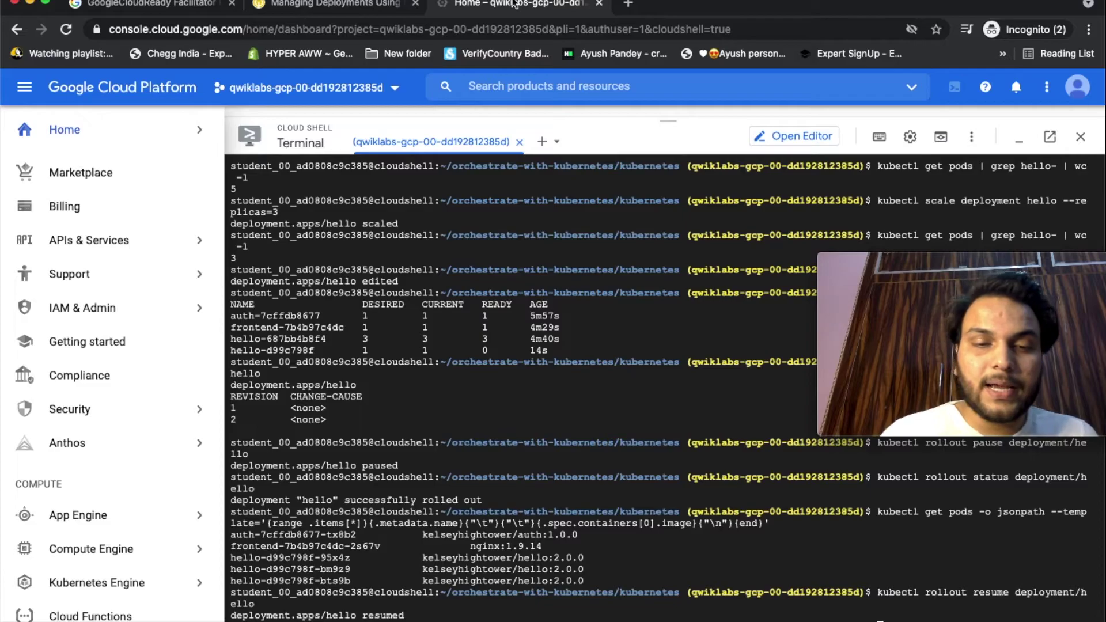
key("super+v")
key("Return")
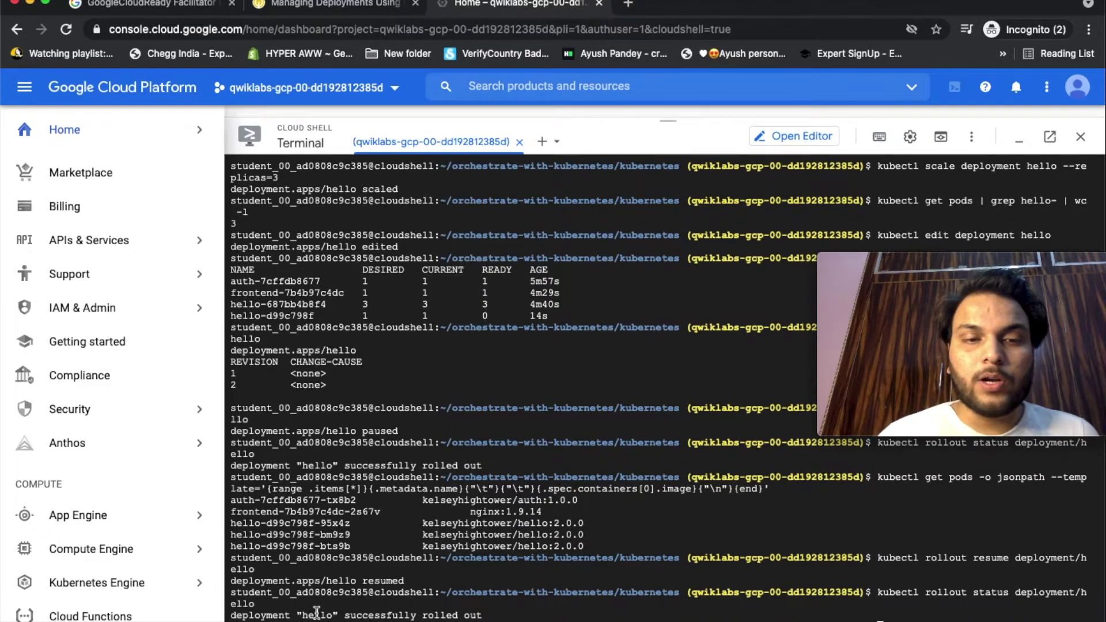
Step: Roll the hello deployment back to its previous version by running kubectl rollout undo deployment/hello from the lab's Rollback an update section
left_click(369, 6)
scroll(653, 438, "down", 4)
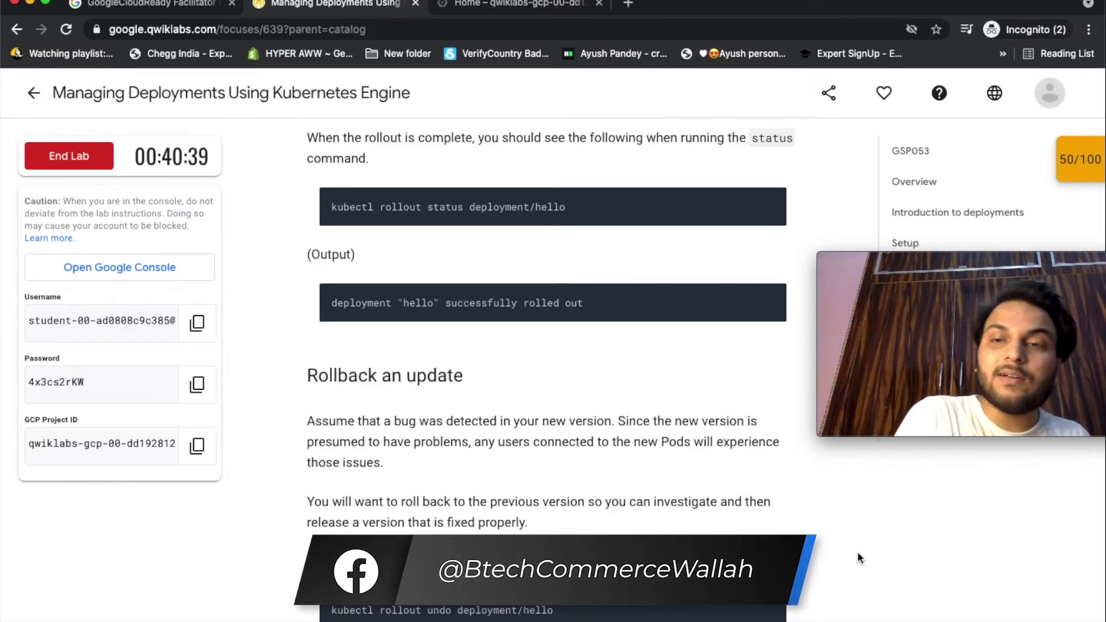
scroll(470, 326, "down", 3)
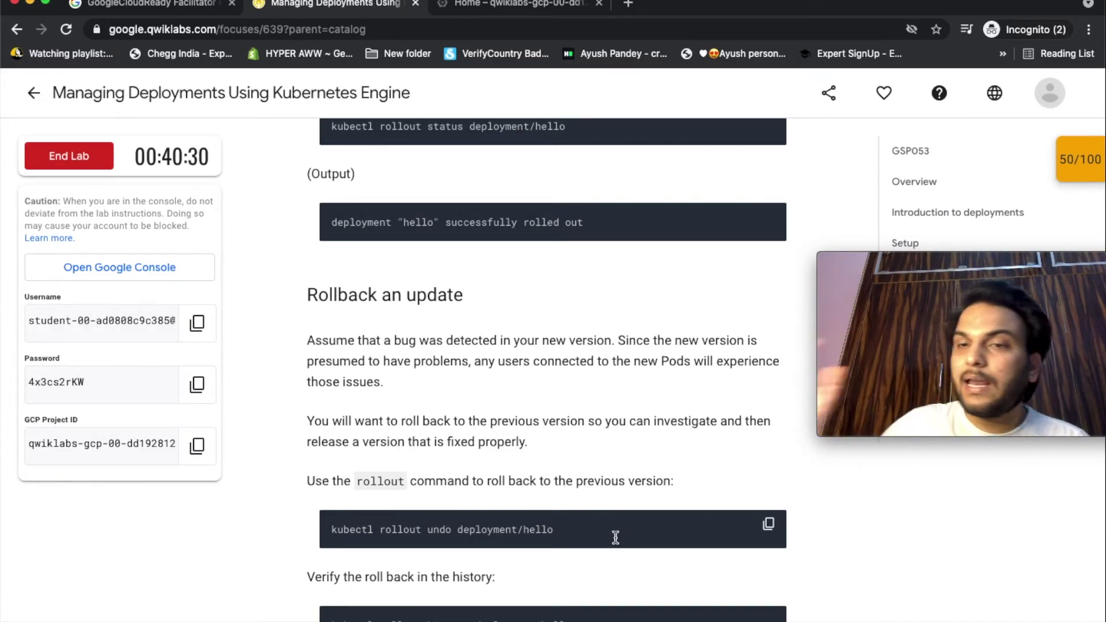
left_click(771, 524)
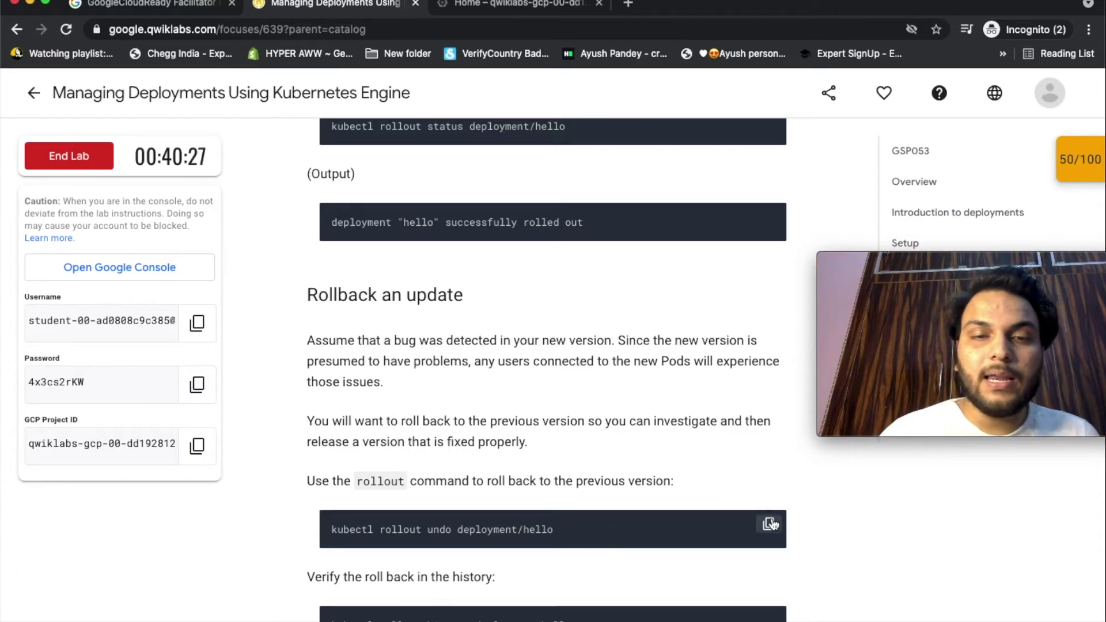
left_click(520, 6)
key("super+v")
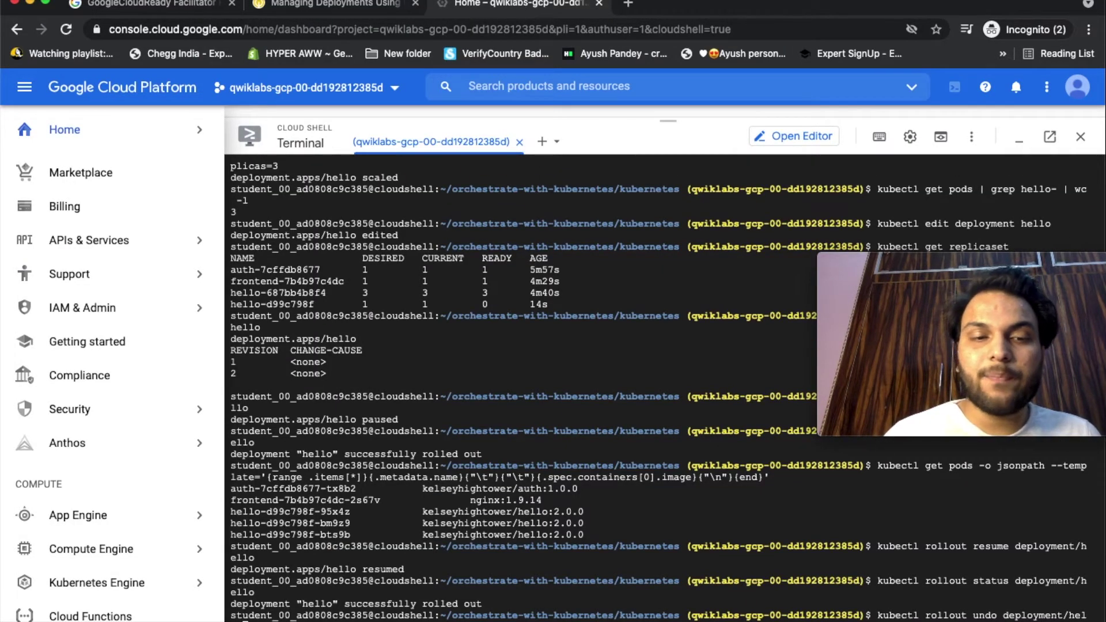
key("Return")
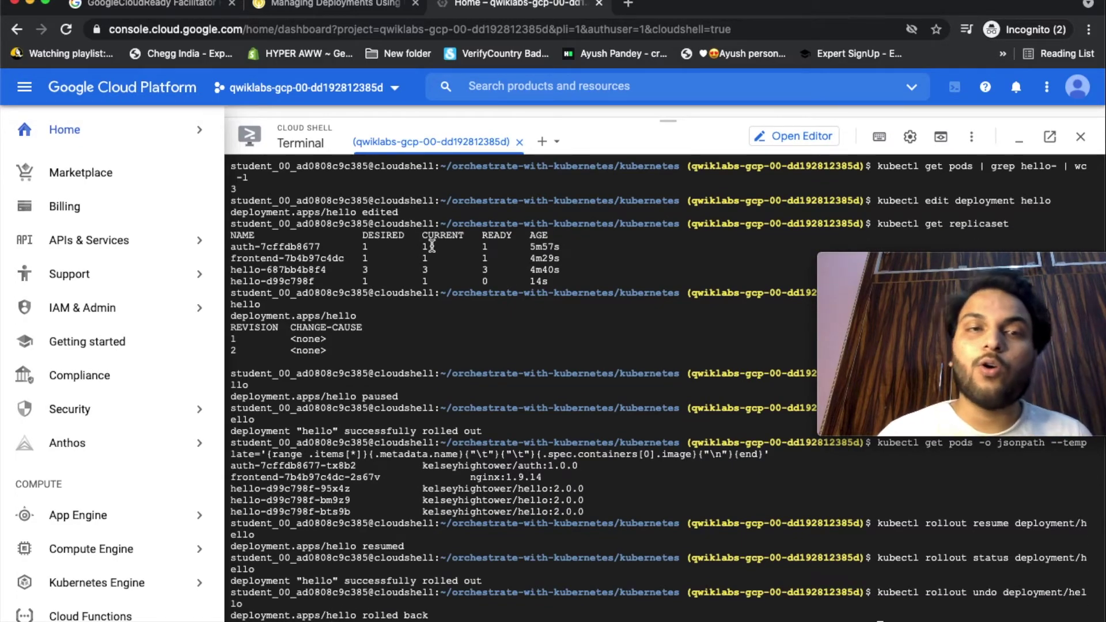
Step: Verify the rollback in the rollout history by running the lab's kubectl rollout history deployment/hello command in Cloud Shell
left_click(369, 5)
scroll(666, 299, "down", 4)
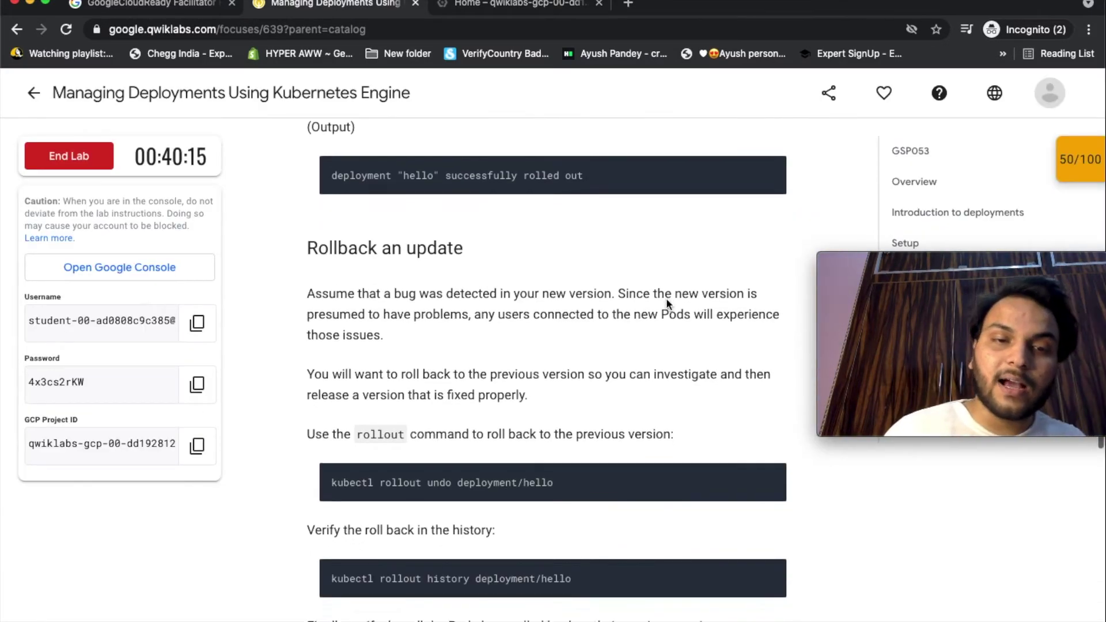
left_click(766, 421)
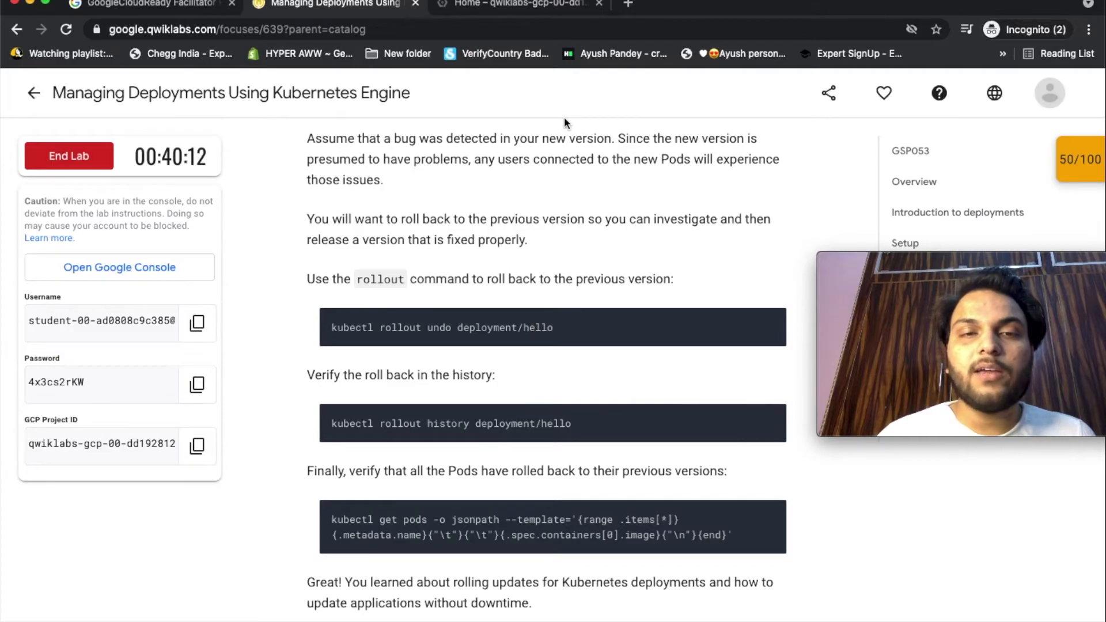
left_click(534, 5)
key("super+v")
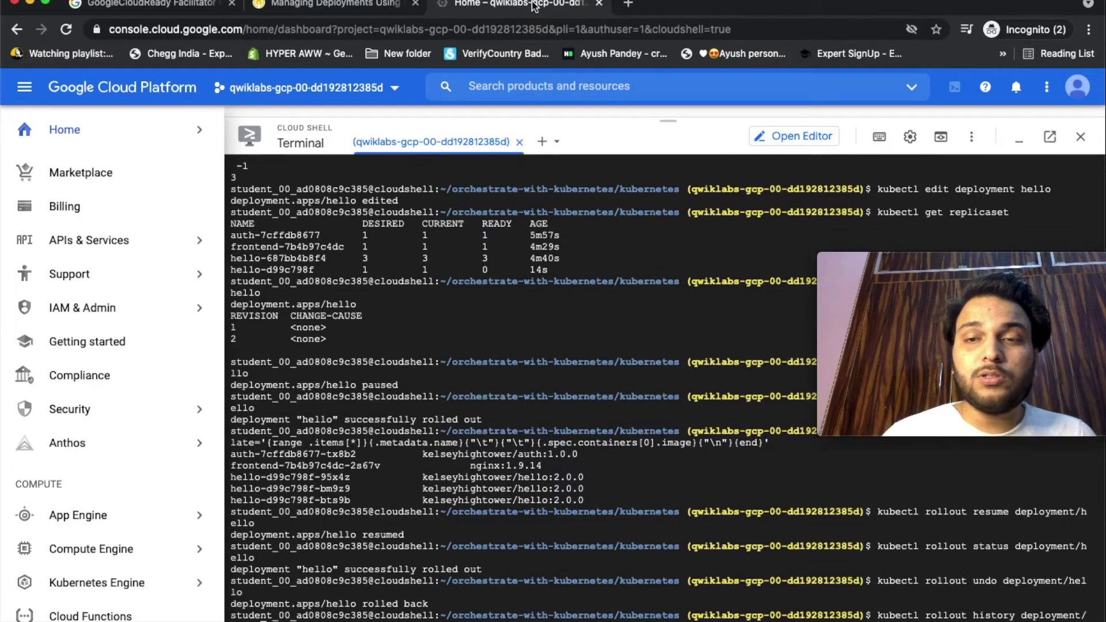
key("Return")
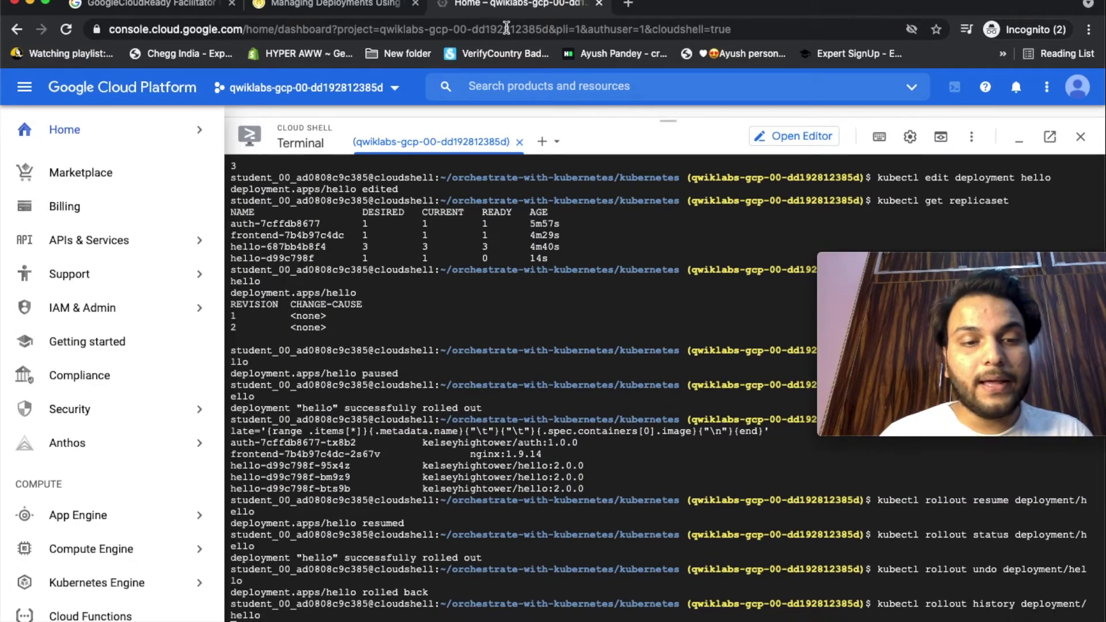
Step: Check which image version every pod runs after the rollback using the lab's kubectl get pods -o jsonpath command
left_click(356, 8)
scroll(592, 363, "down", 2)
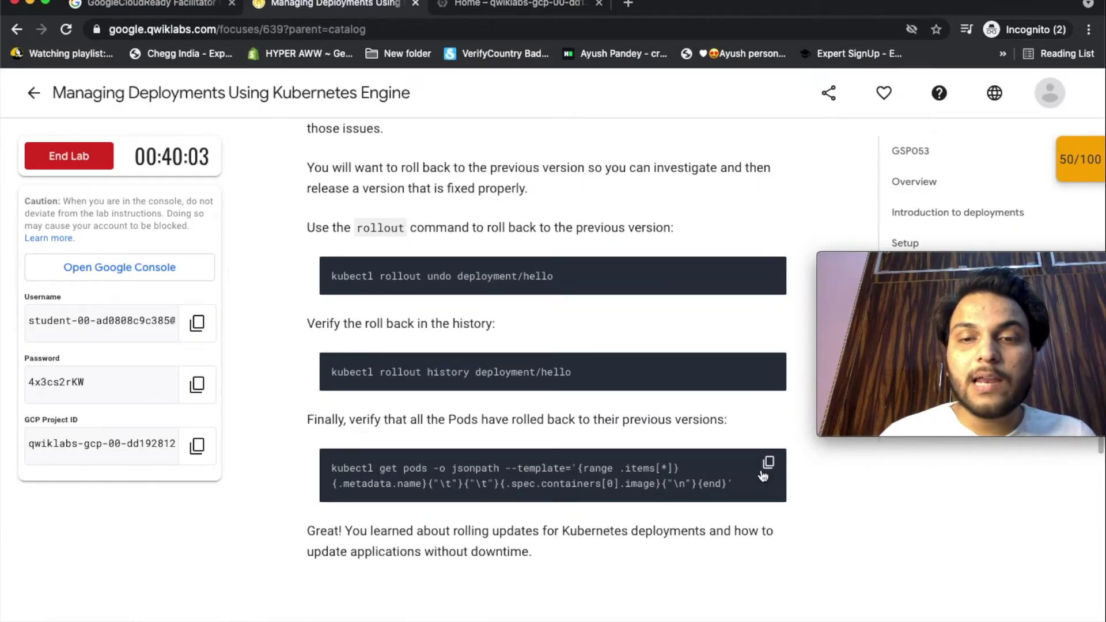
left_click(768, 462)
left_click(530, 5)
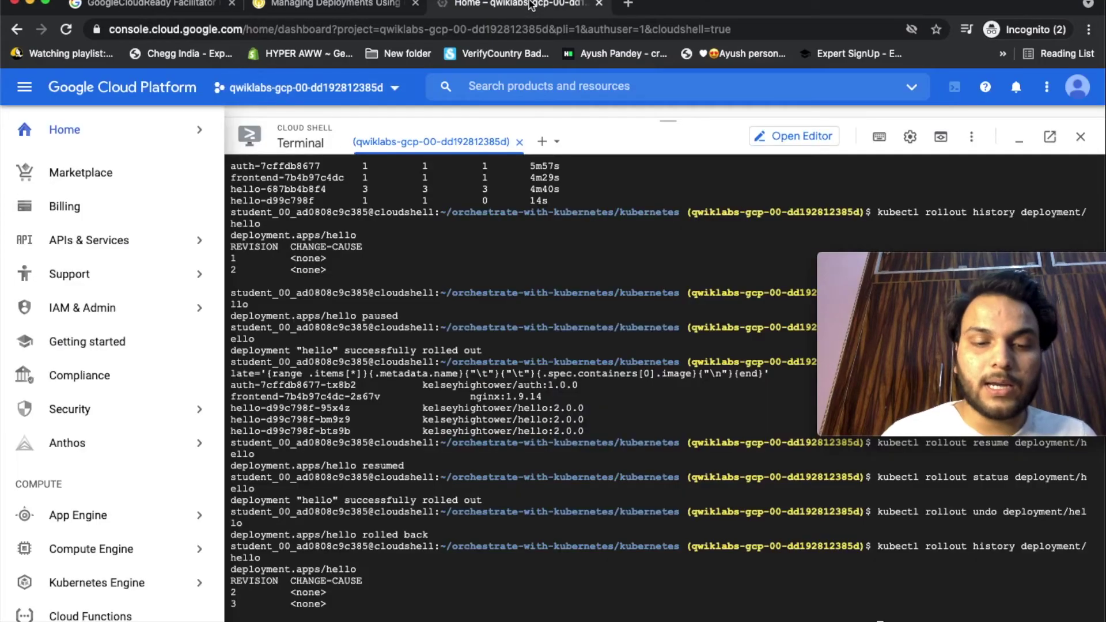
key("super+v")
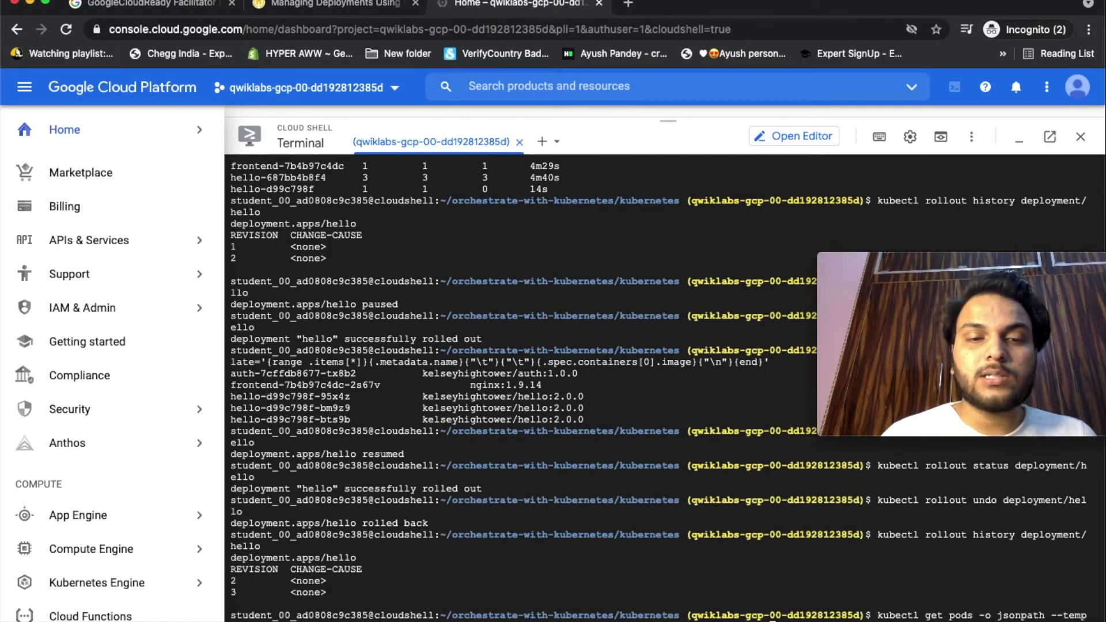
key("Return")
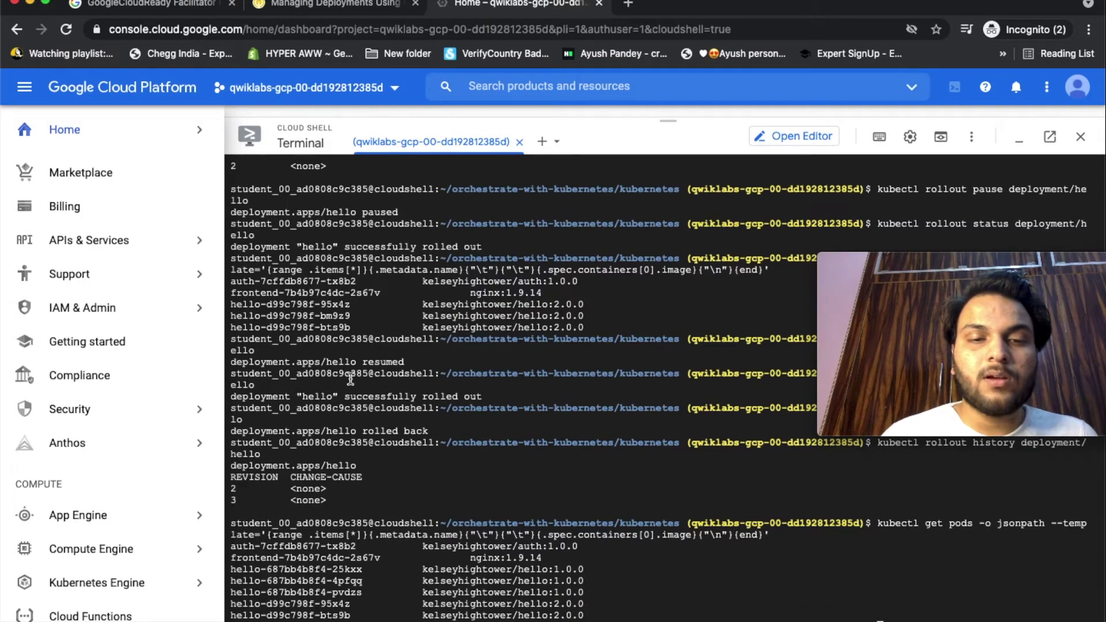
Step: Display the canary deployment manifest by running cat deployments/hello-canary.yaml from the lab's Create a canary deployment section
left_click(326, 6)
scroll(620, 448, "down", 5)
scroll(621, 449, "up", 1)
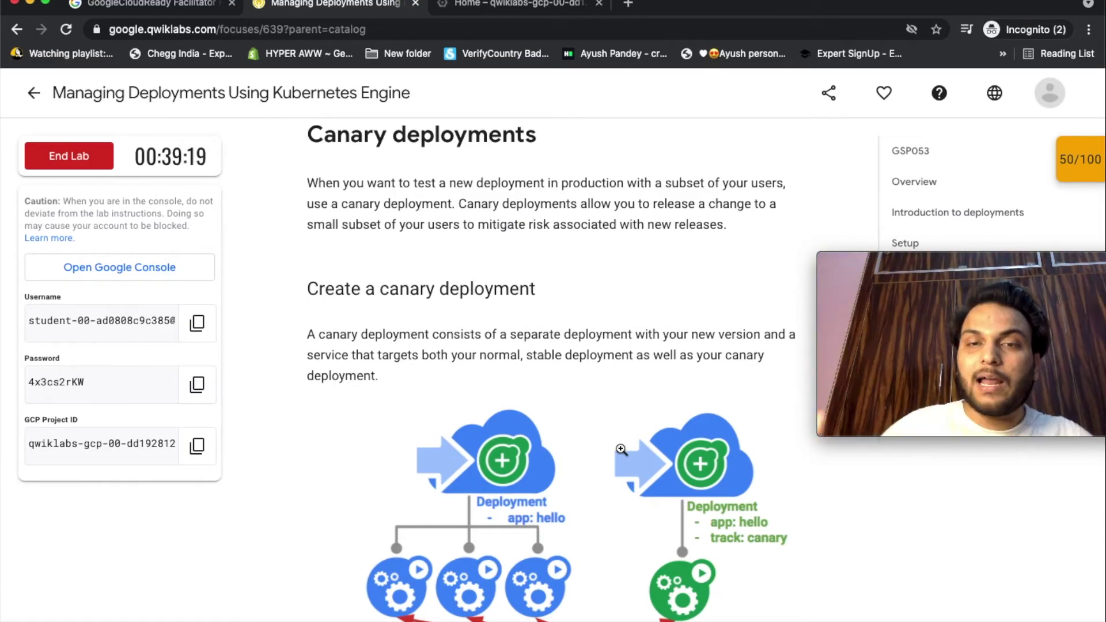
scroll(621, 450, "down", 10)
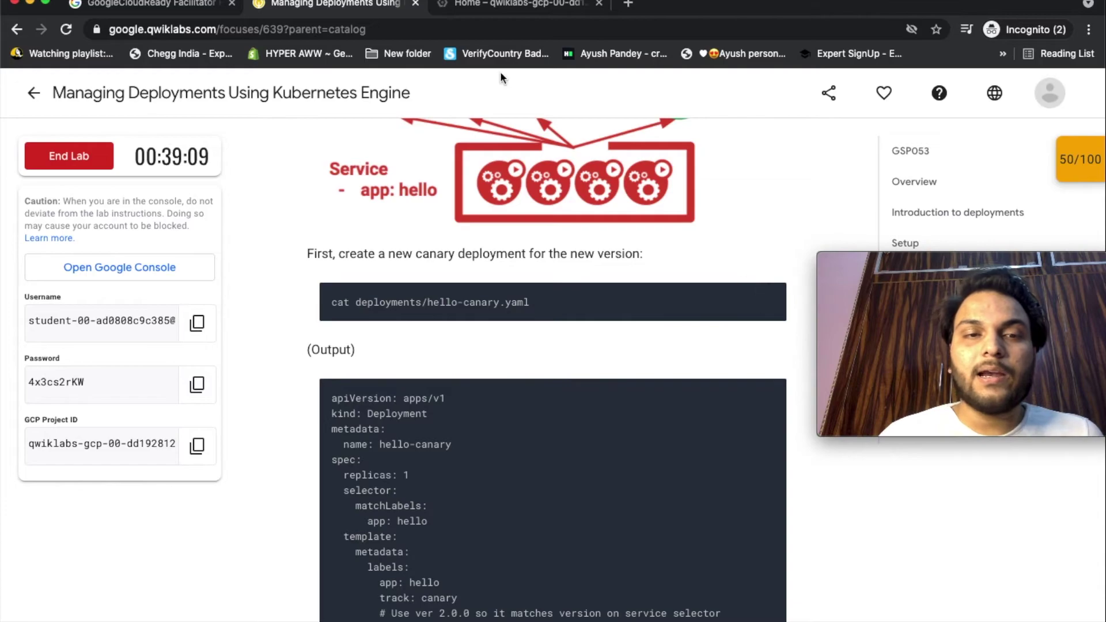
left_click(509, 5)
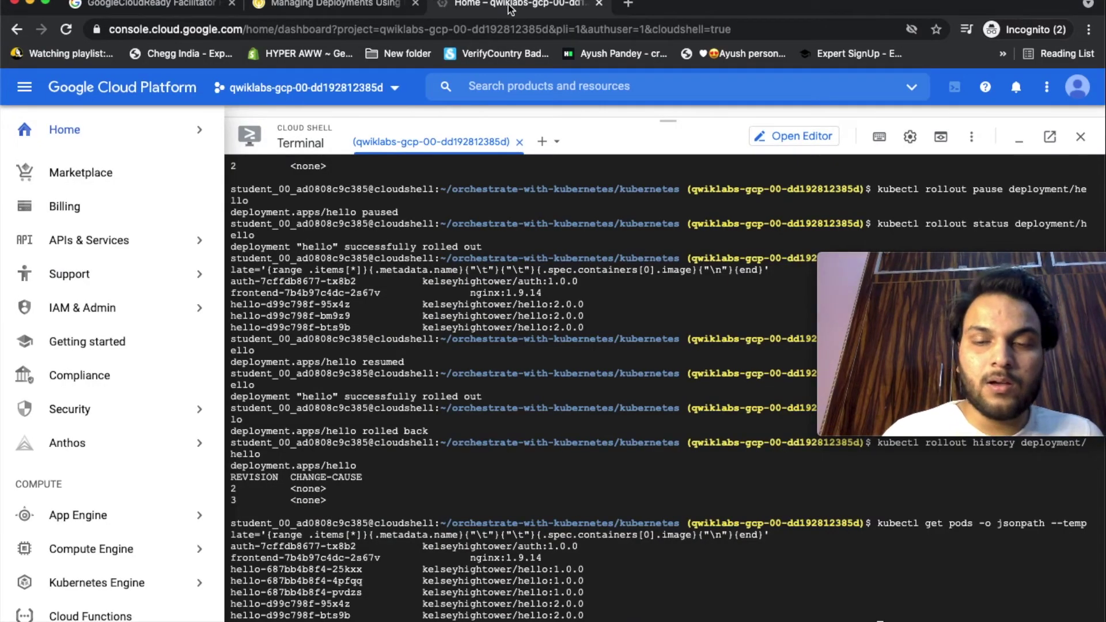
key("Return")
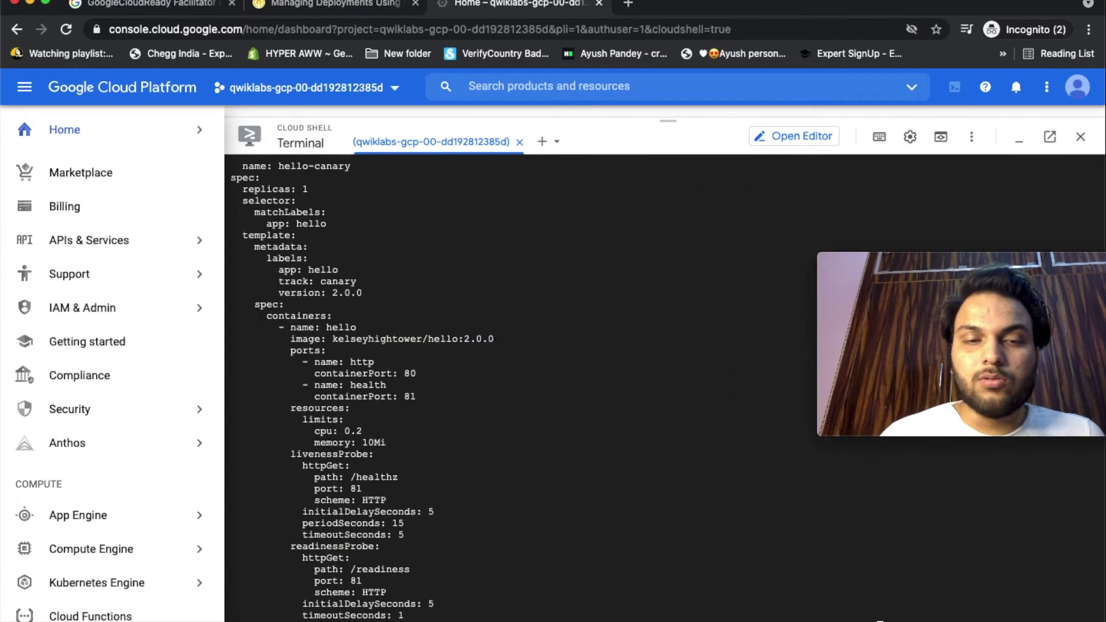
Step: Create the canary deployment by running the lab's kubectl create -f deployments/hello-canary.yaml command in Cloud Shell
left_click(371, 7)
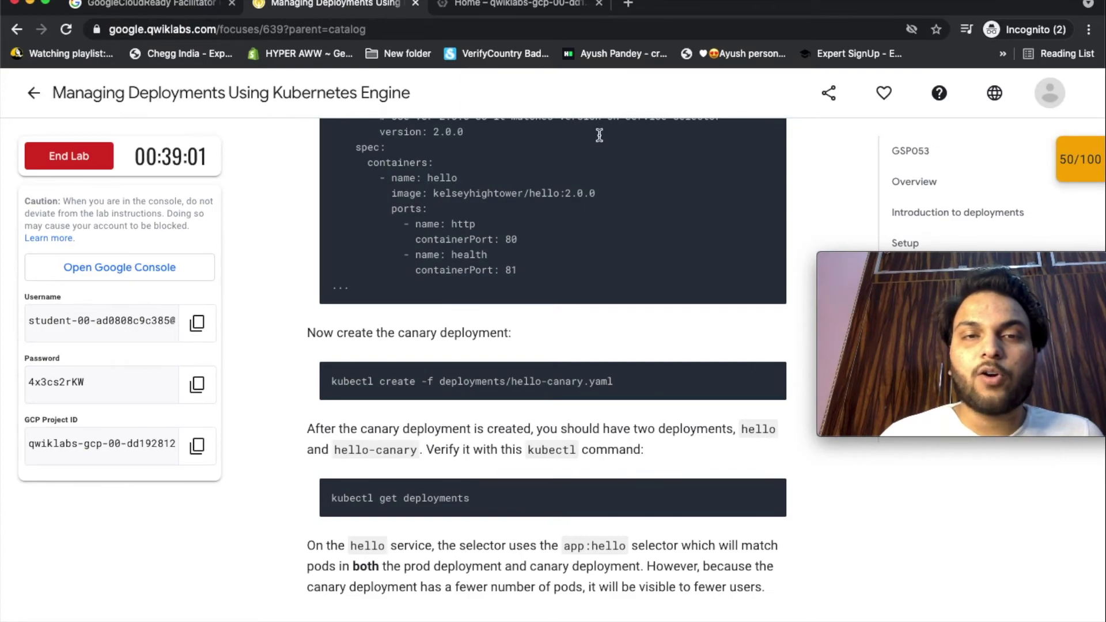
left_click(555, 6)
key("super+v")
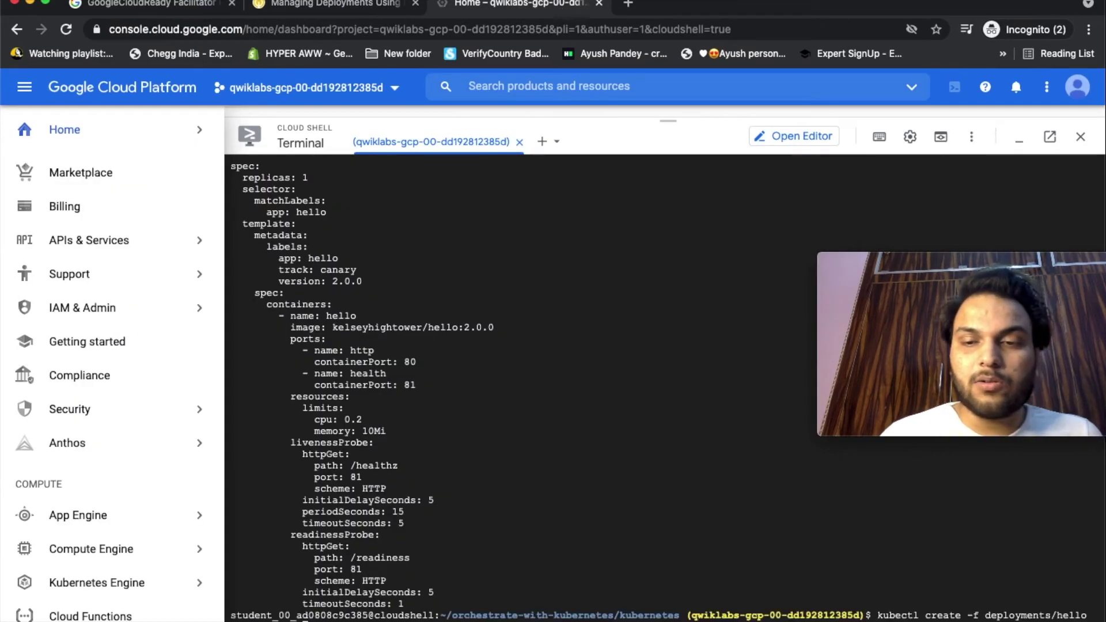
Step: List the deployments with the lab's kubectl get deployments command to verify that both hello and hello-canary exist
left_click(377, 7)
scroll(632, 365, "down", 3)
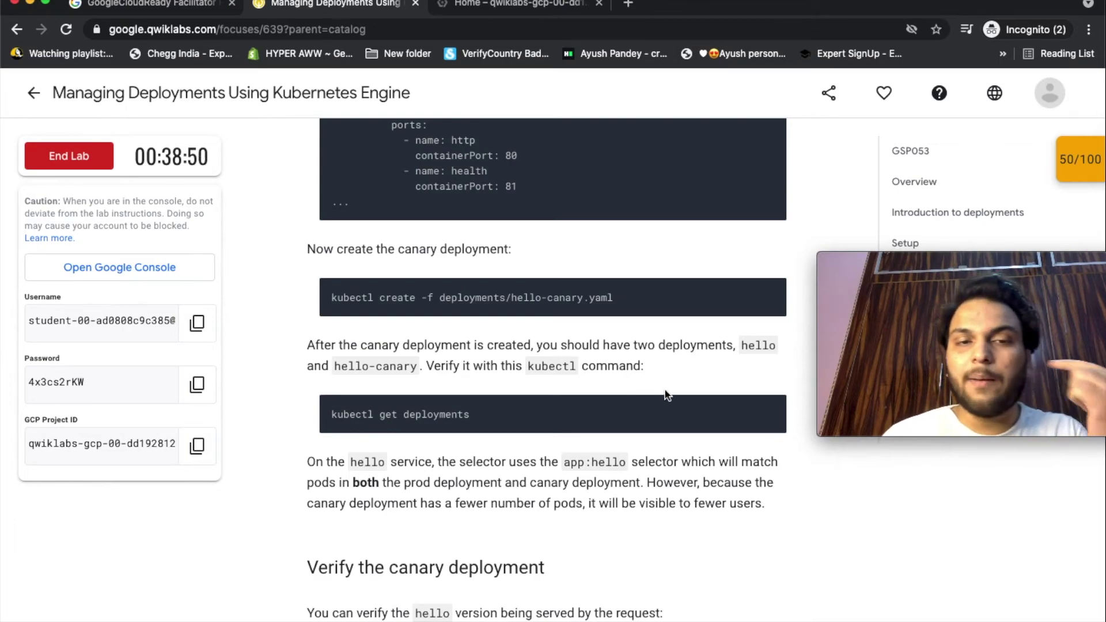
scroll(638, 354, "up", 1)
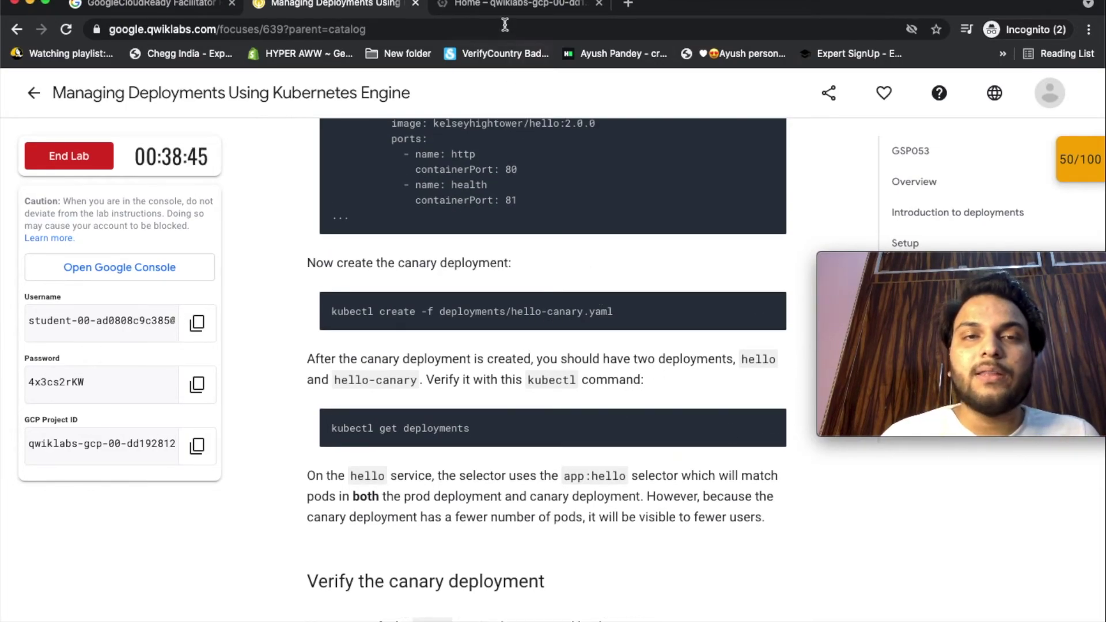
left_click(496, 3)
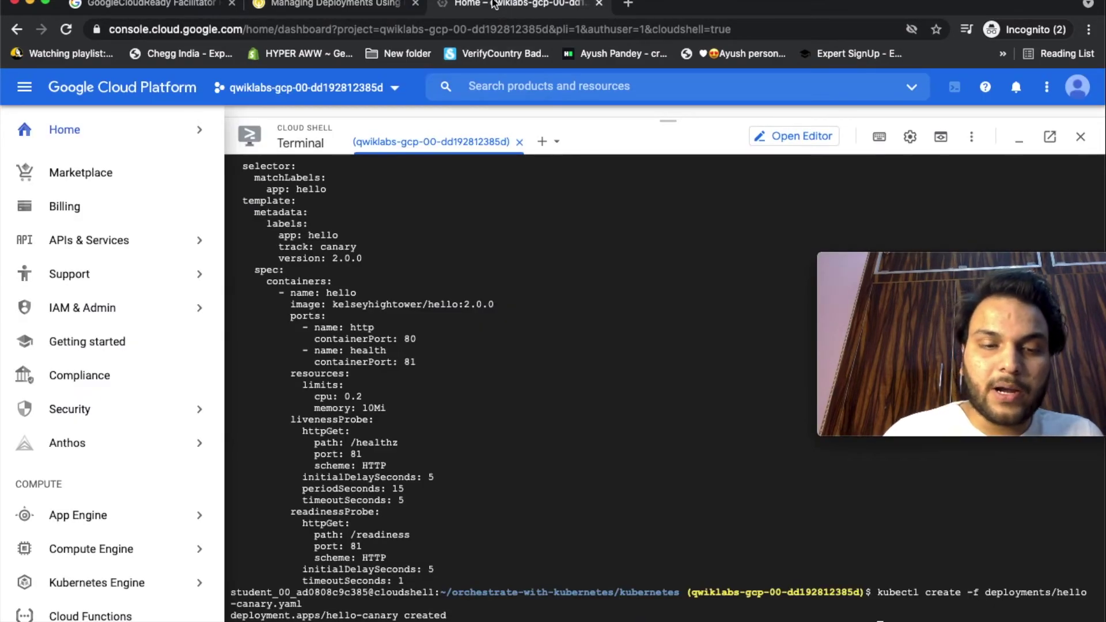
key("super+v")
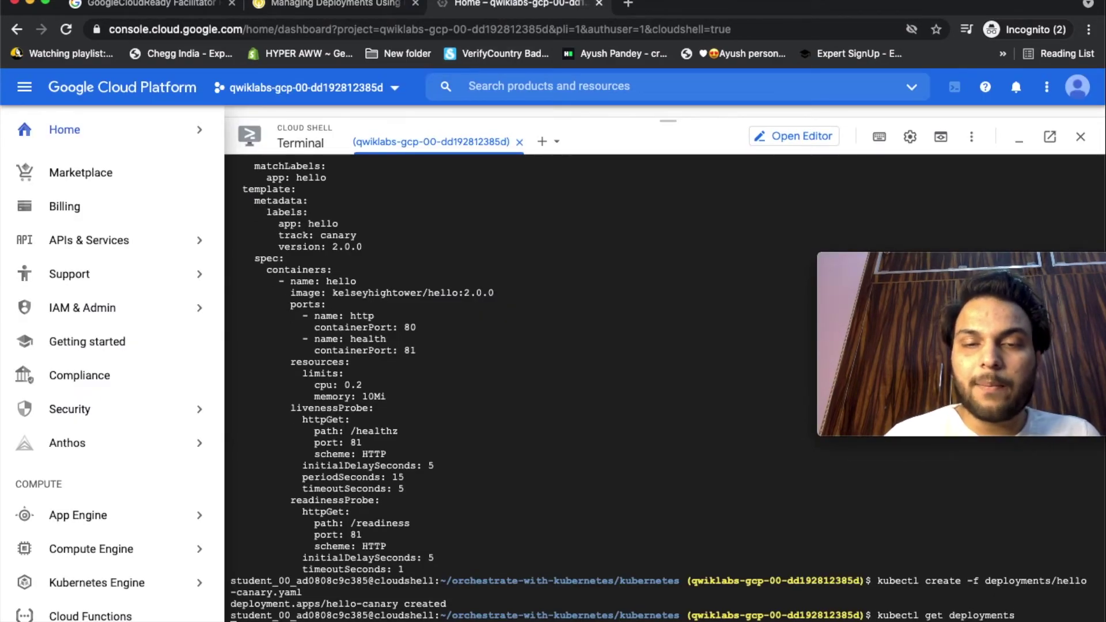
key("Return")
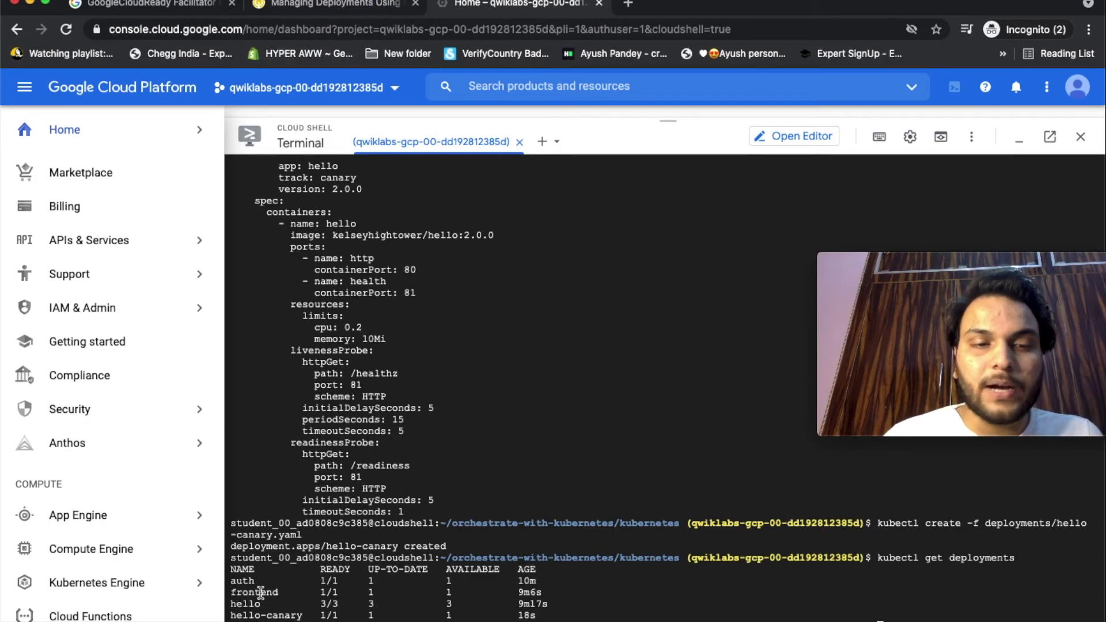
Step: Request the served hello version by running the curl -ks /version command from the lab's Verify the canary deployment section
left_click(334, 4)
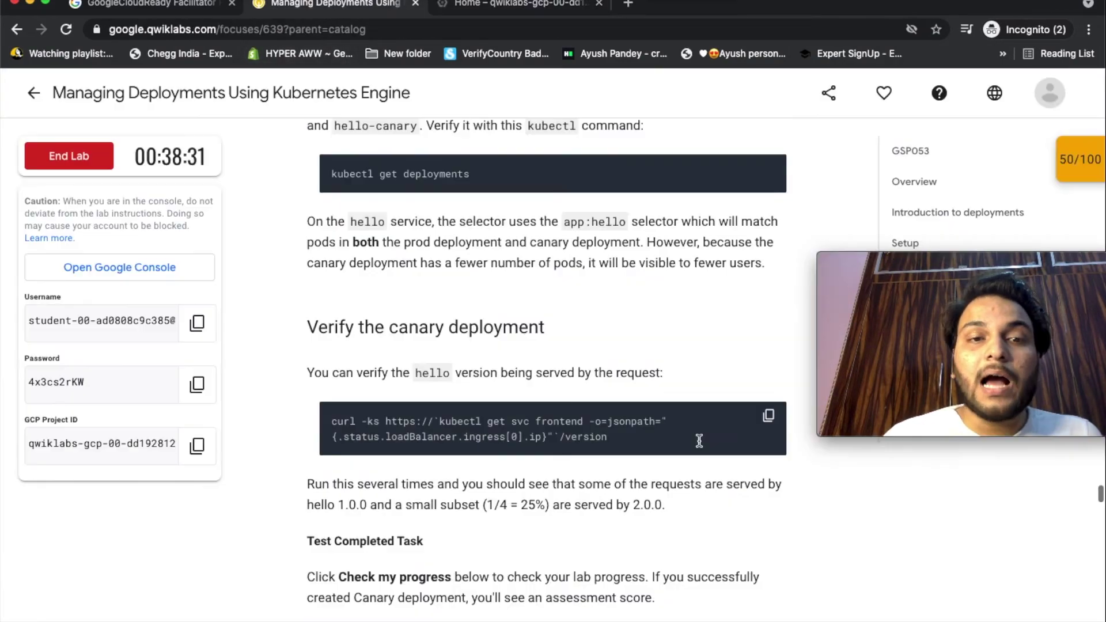
scroll(698, 439, "down", 2)
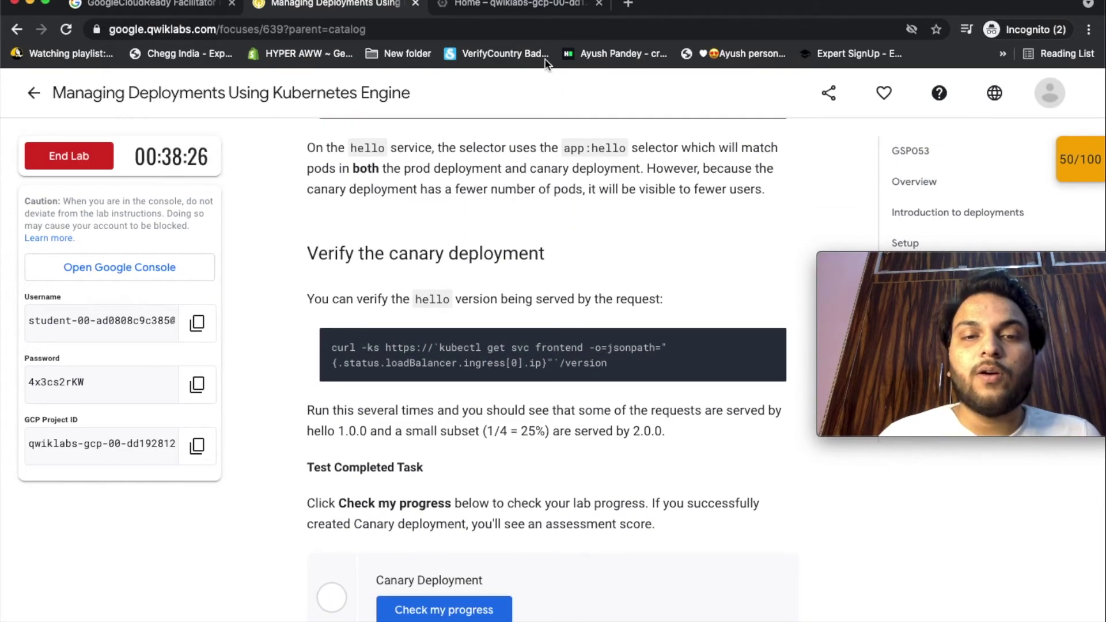
left_click(544, 3)
key("super+v")
key("Return")
Step: Check the lab progress for the Canary Deployment task and open the checkpoint score overview
left_click(389, 10)
left_click(460, 453)
scroll(928, 572, "down", 1)
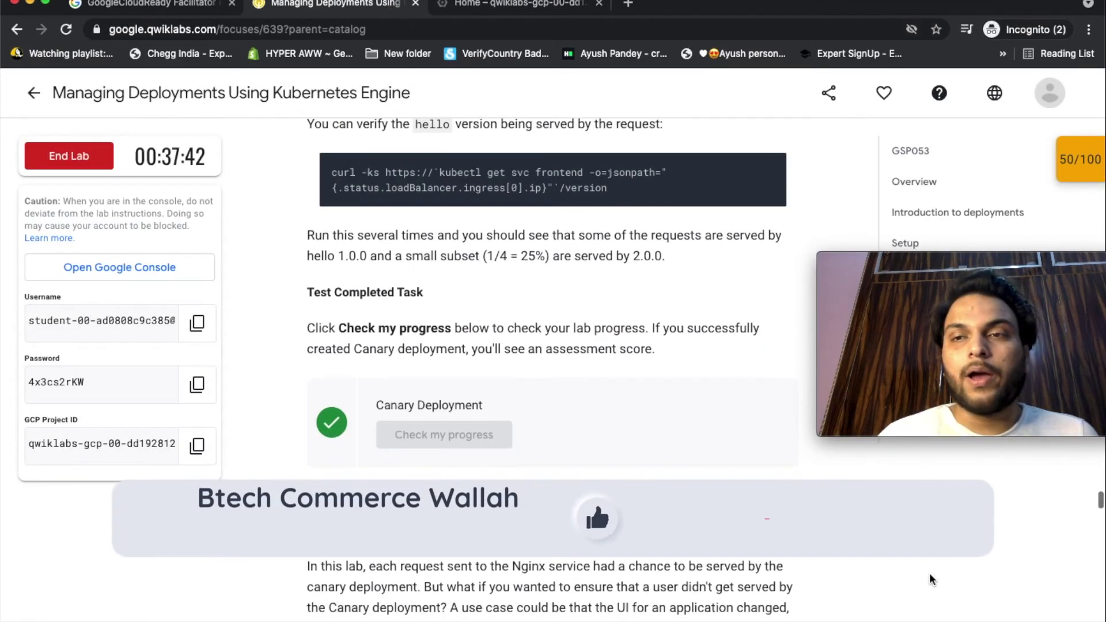
left_click(1075, 167)
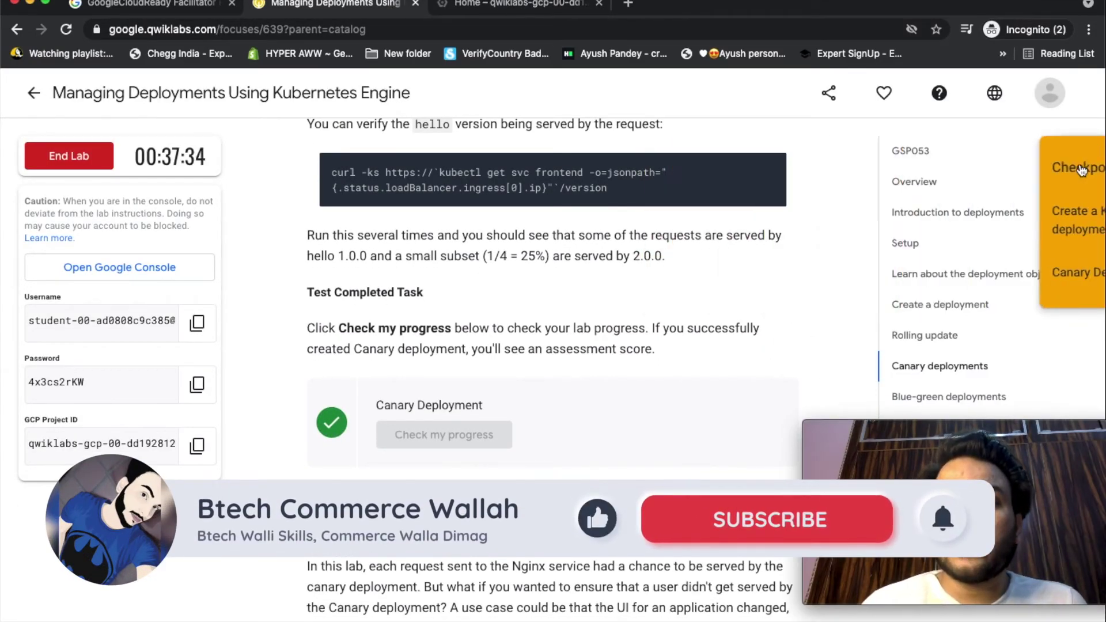
Step: Look through the lab's remaining sections on session affinity, blue-green deployments and rollback, down to the Congratulations and Finish your Quest text
scroll(748, 382, "down", 3)
scroll(748, 384, "down", 3)
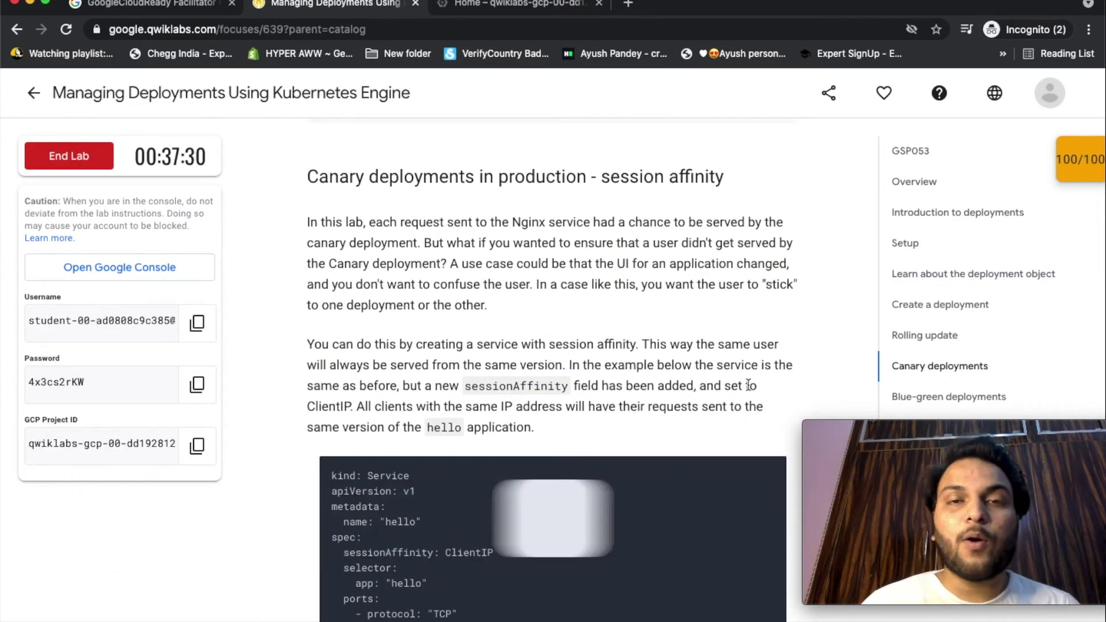
scroll(747, 385, "down", 1)
scroll(747, 385, "down", 1)
scroll(747, 384, "down", 10)
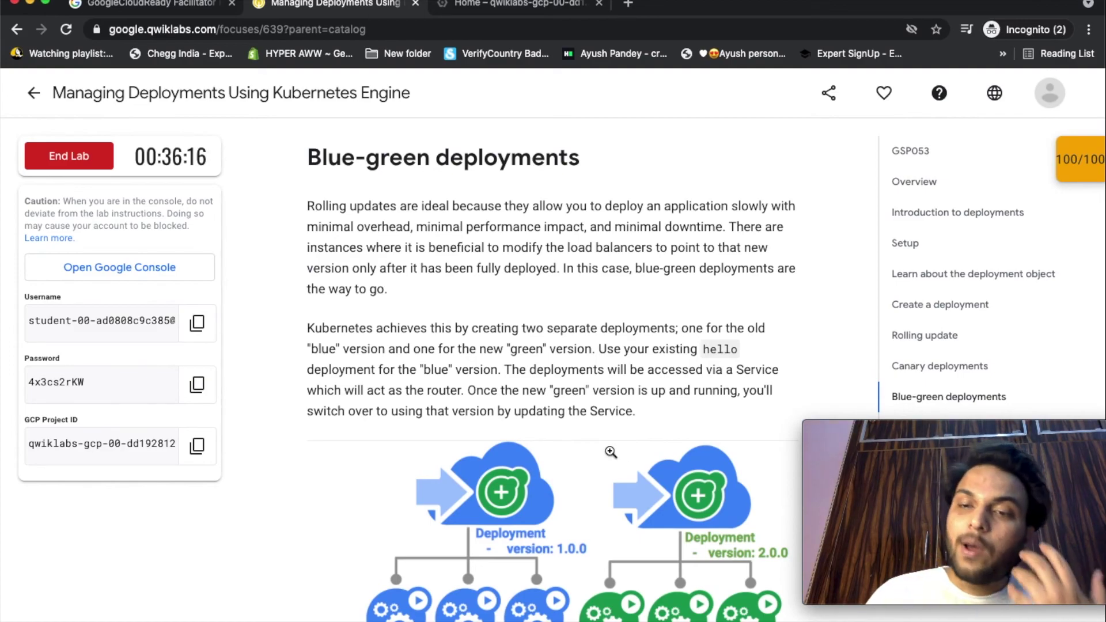
scroll(611, 452, "down", 3)
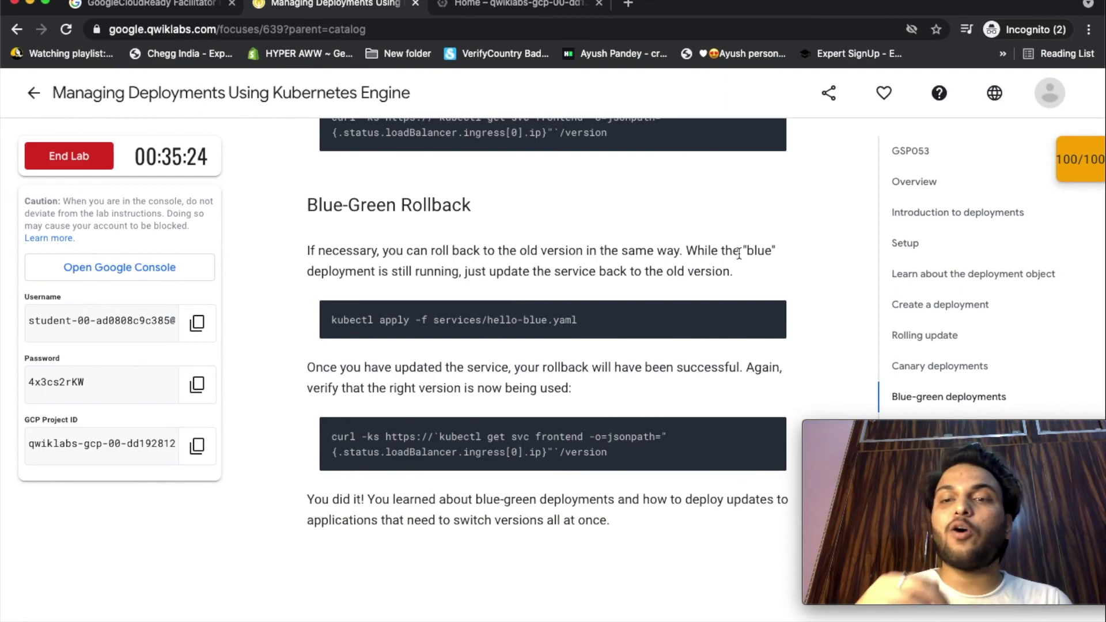
scroll(739, 253, "down", 5)
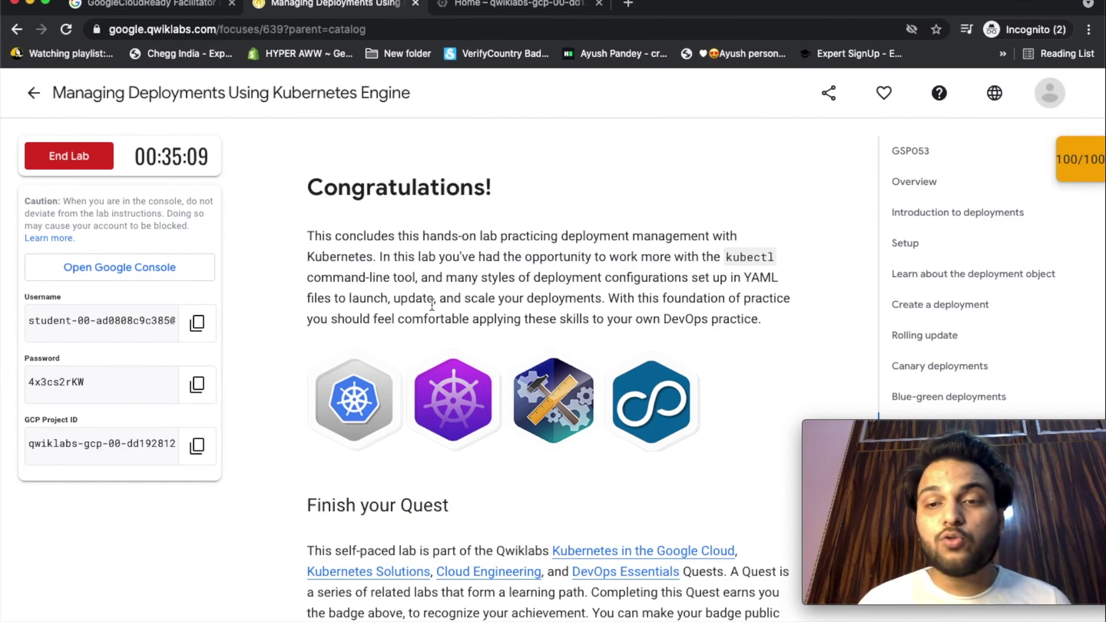
scroll(596, 465, "down", 1)
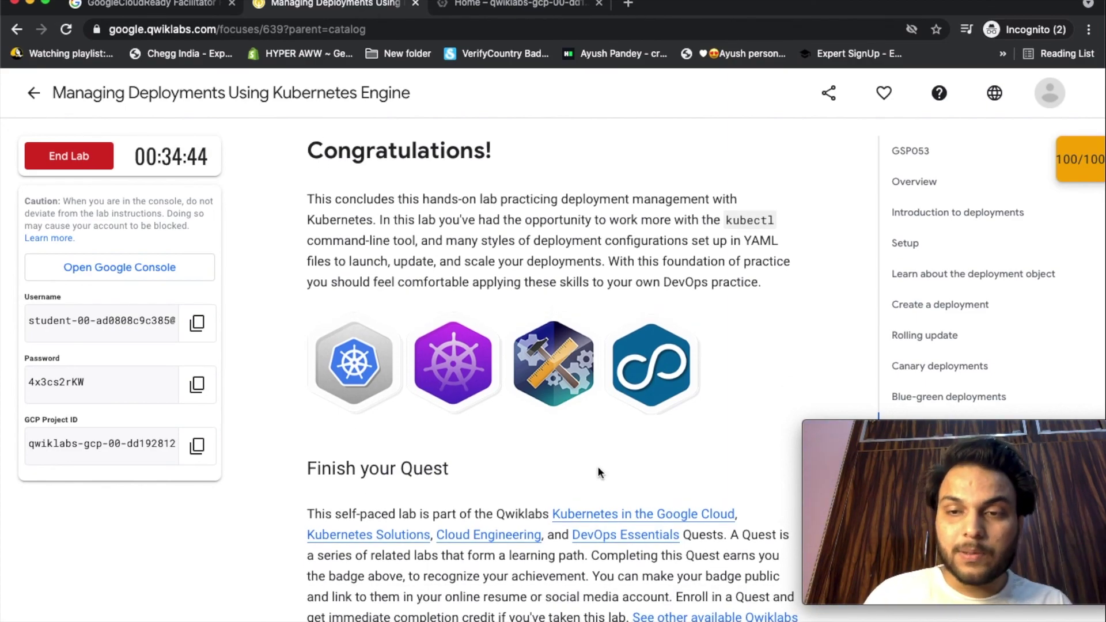
scroll(679, 472, "down", 1)
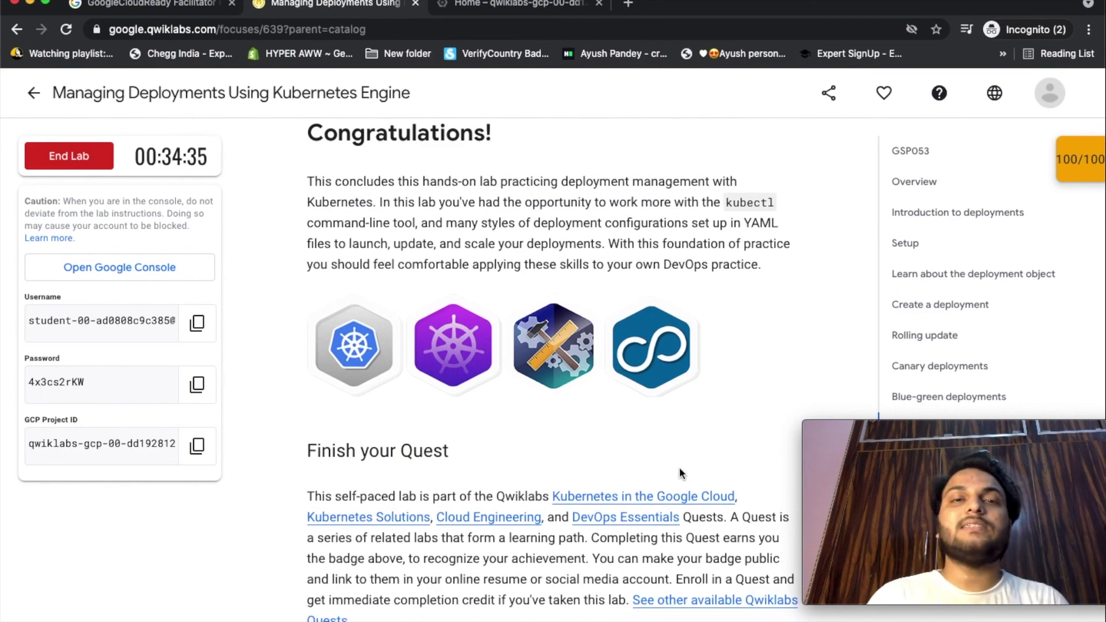